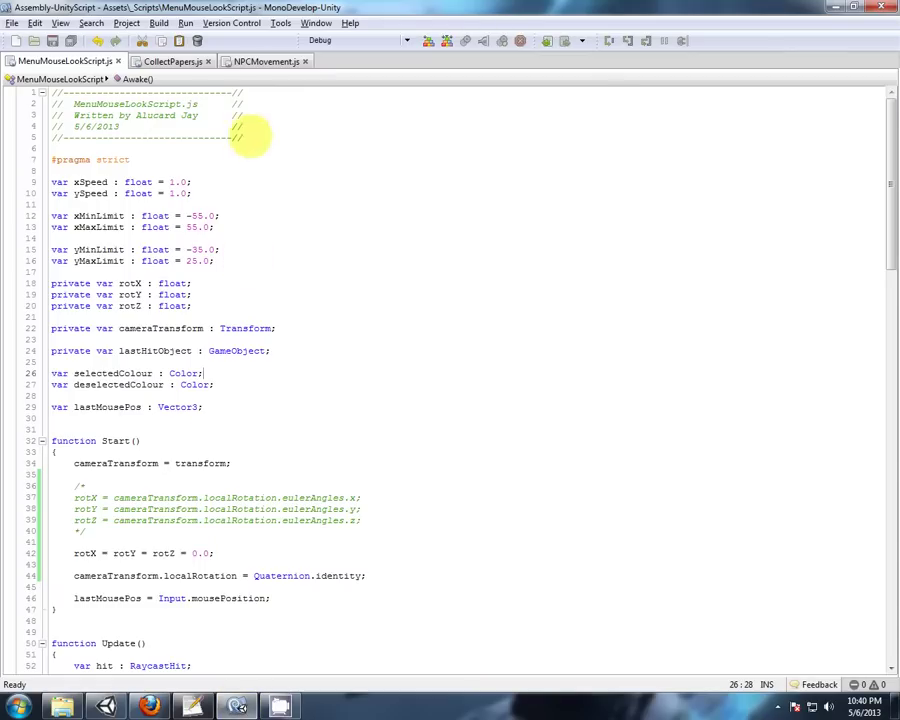
# Open NPCMovement.js at its calcDir declaration and copy the line "var calcDir : Vector3 = Vector3.forward;" from the Notepad++ notes.
pyautogui.click(283, 62)
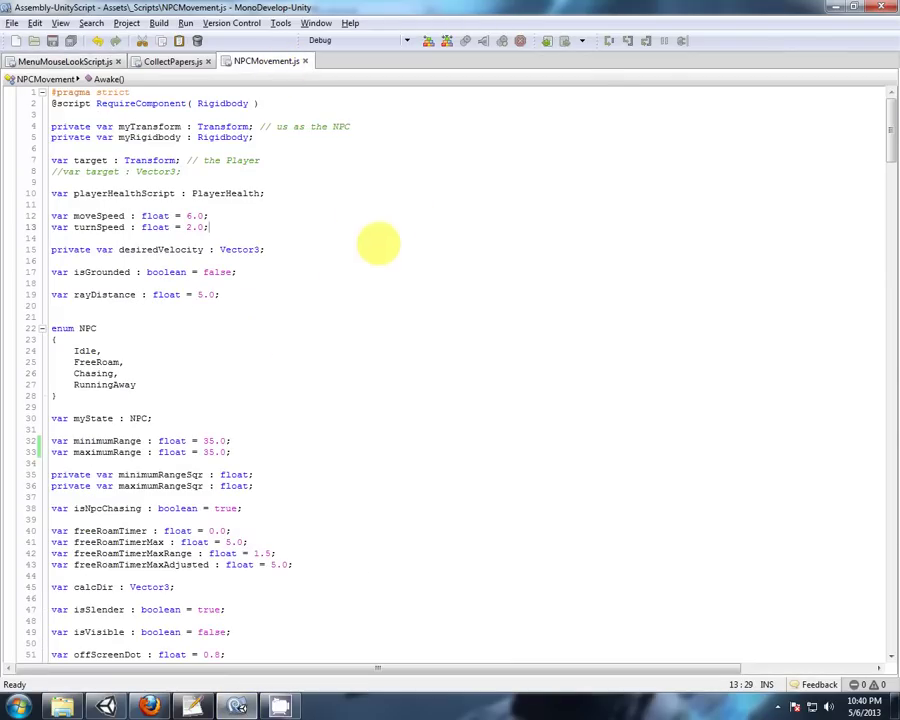
pyautogui.scroll(-5, 245, 250)
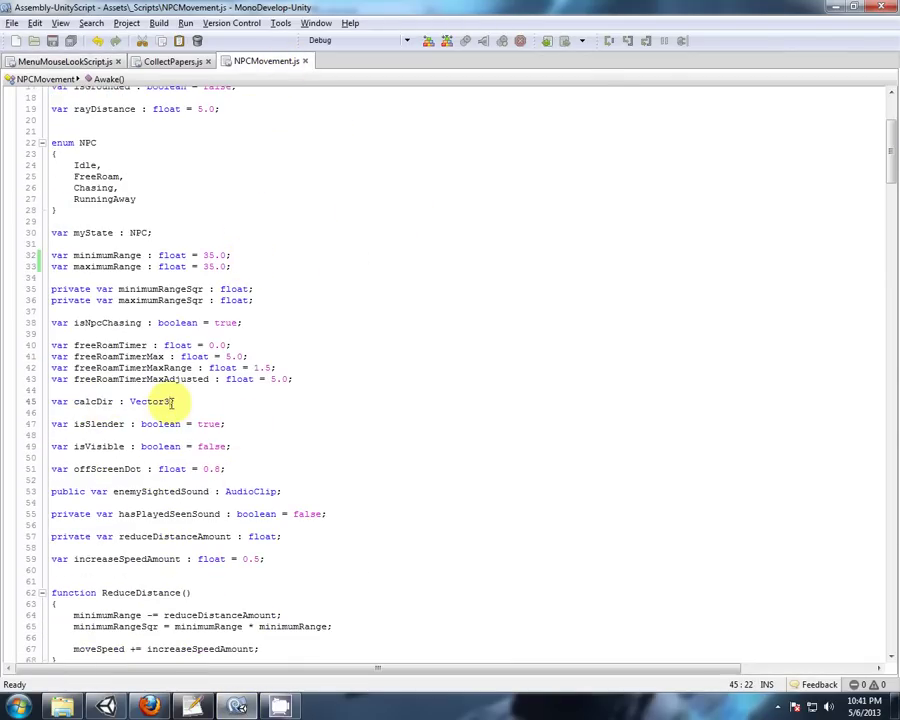
pyautogui.click(53, 401)
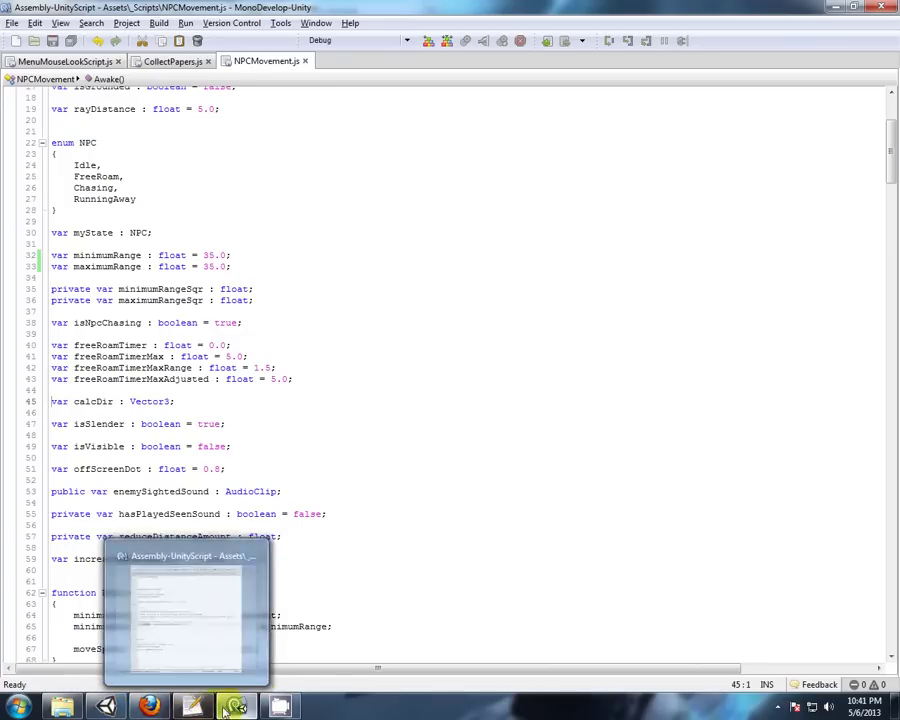
pyautogui.click(193, 705)
pyautogui.click(490, 385)
pyautogui.moveTo(570, 373); pyautogui.dragTo(351, 373)
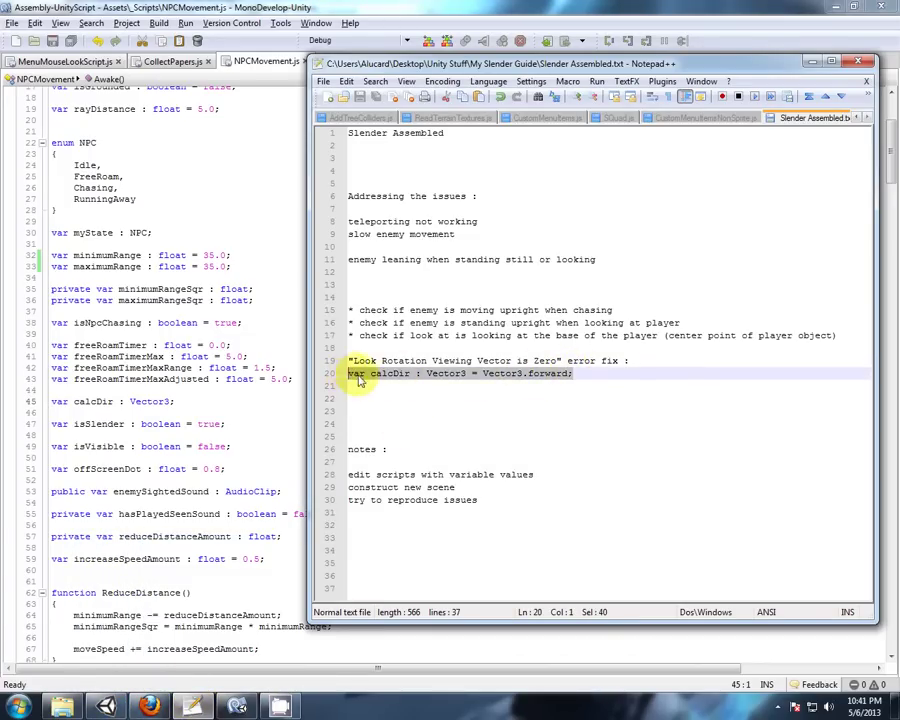
# Replace the calcDir declaration in NPCMovement.js with "private var calcDir : Vector3 = Vector3.forward;".
pyautogui.click(108, 345)
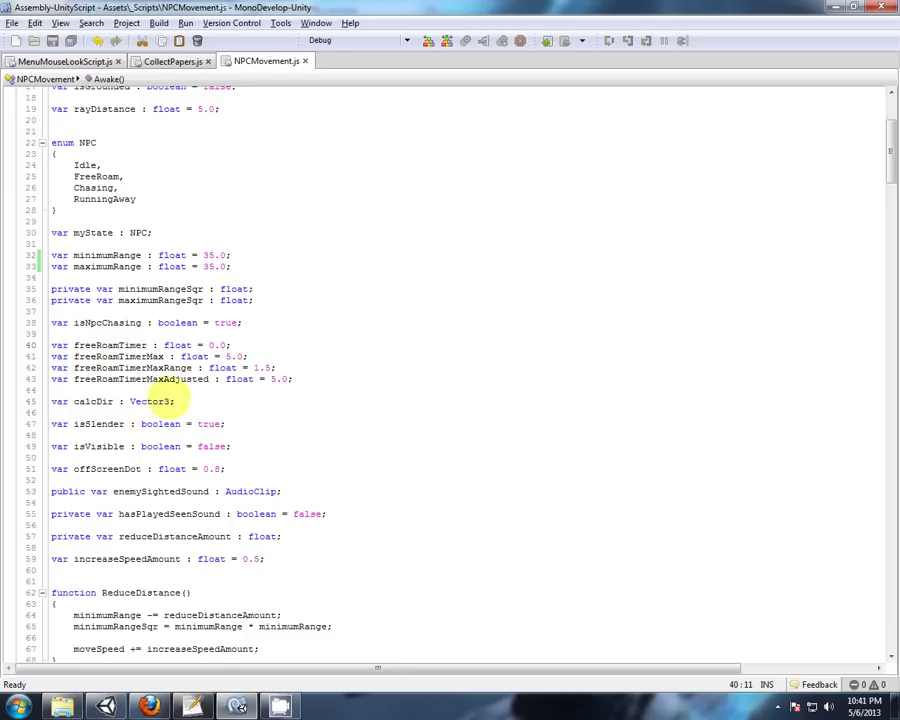
pyautogui.moveTo(168, 401); pyautogui.dragTo(53, 402)
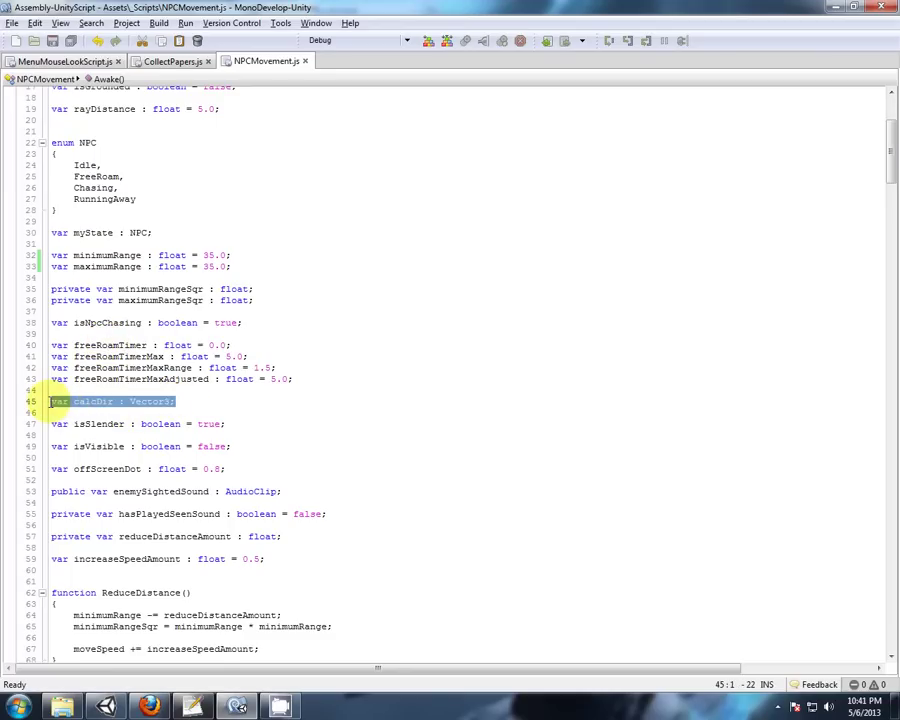
pyautogui.write('private')
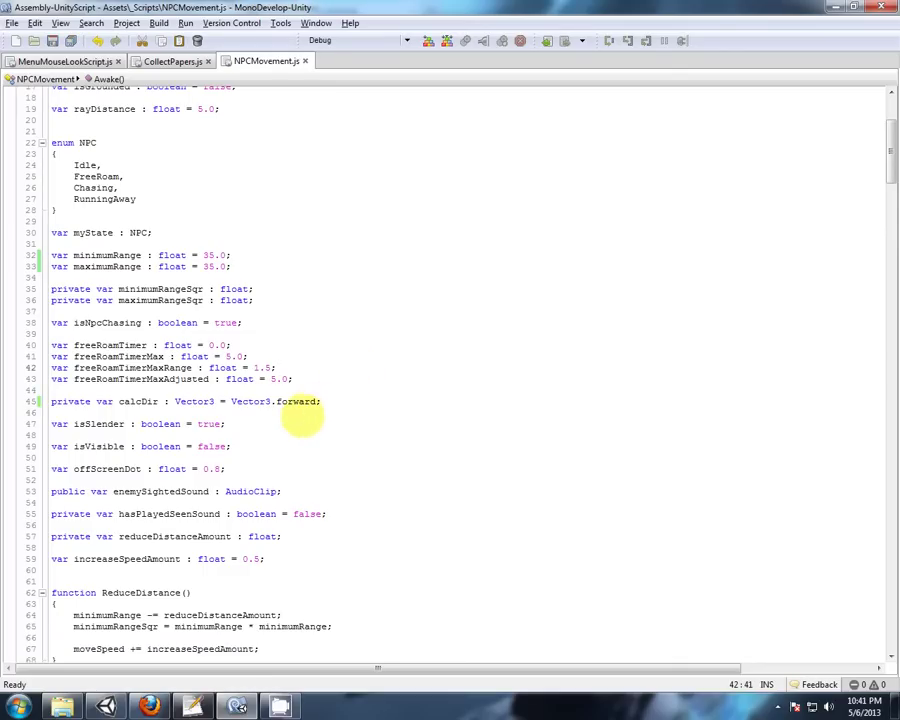
pyautogui.scroll(-6, 300, 412)
pyautogui.click(383, 305)
# Compare the "Look Rotation Viewing Vector is Zero" fix in the Notepad++ notes with the calcDir line in NPCMovement.js.
pyautogui.click(192, 702)
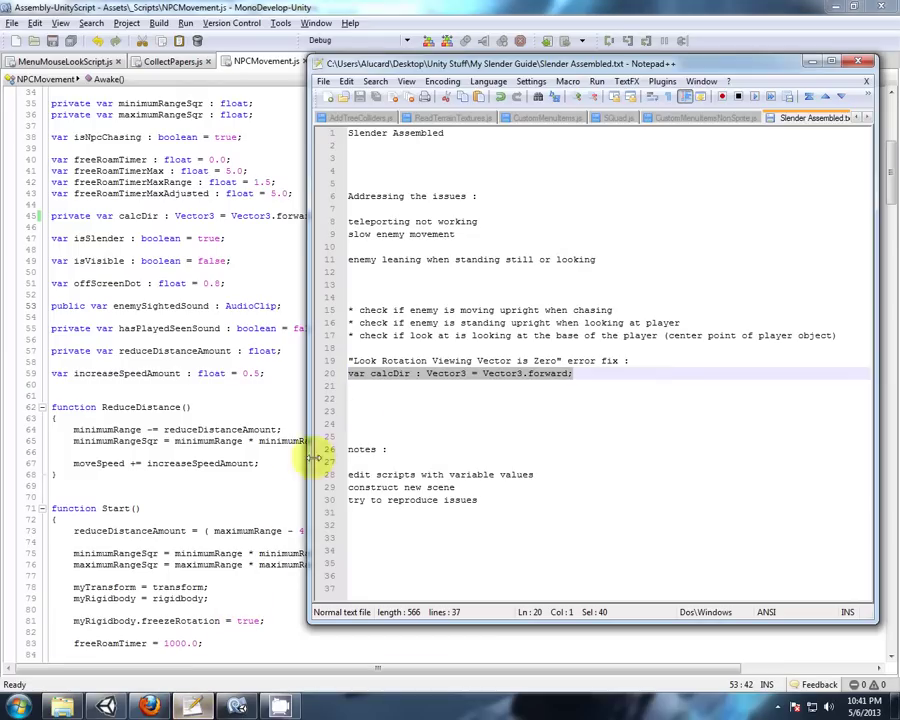
pyautogui.click(416, 361)
pyautogui.click(494, 361)
pyautogui.click(544, 361)
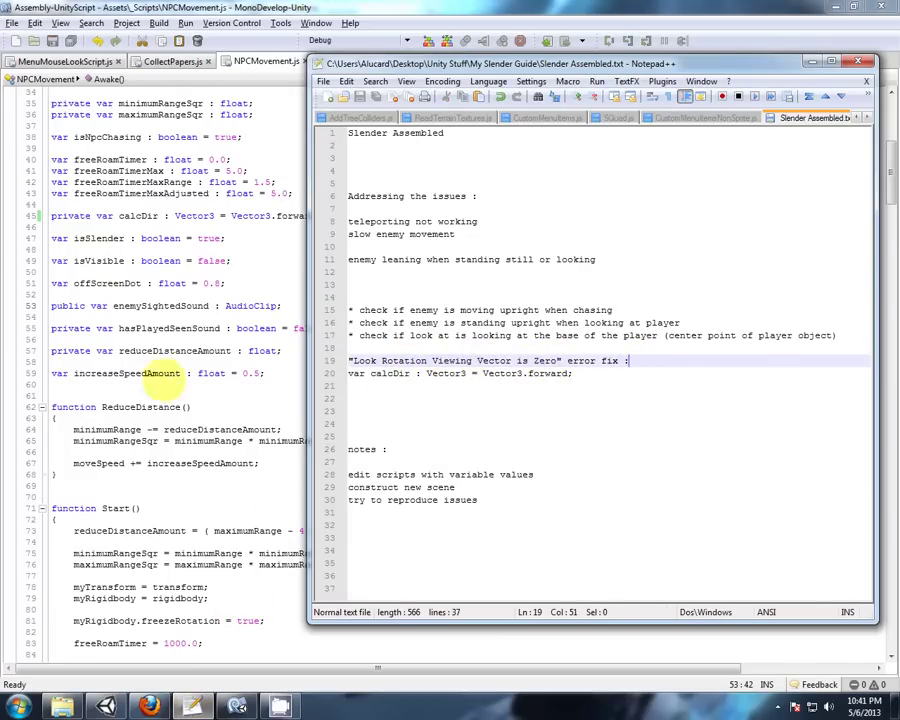
pyautogui.click(215, 358)
pyautogui.click(126, 213)
pyautogui.click(345, 213)
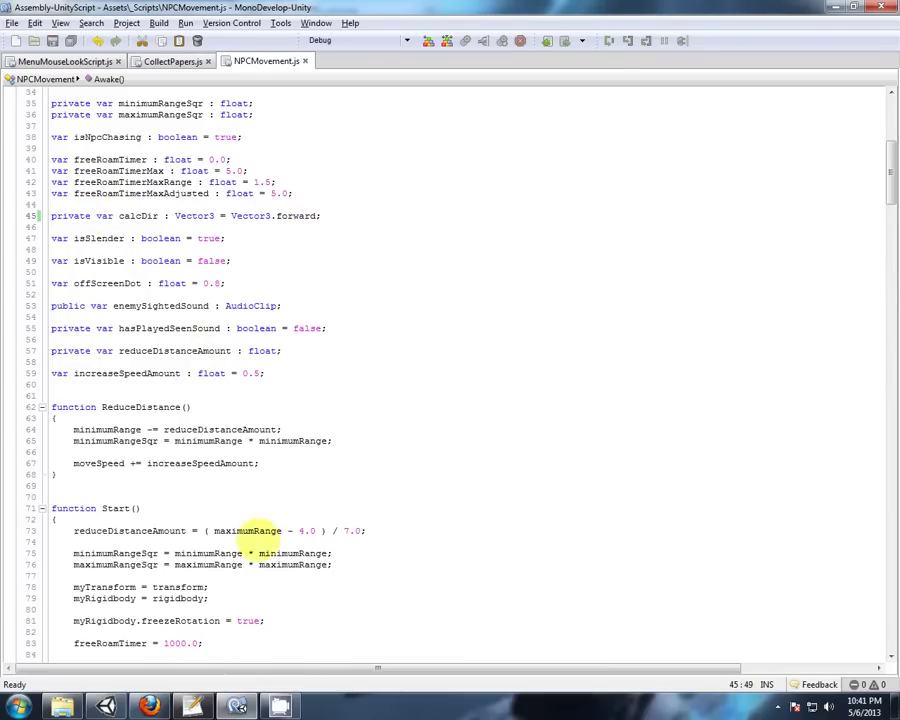
pyautogui.click(203, 708)
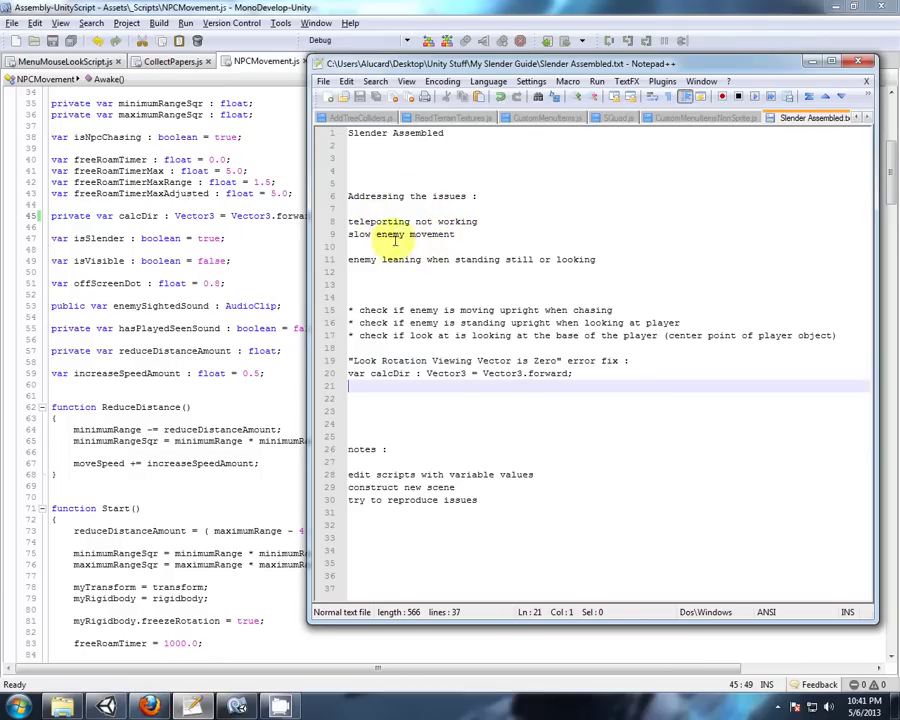
# Switch to Unity, move the Player in front of the papers to about X 1227.5, Z 773.5, and rotate it about -30.6° around Y.
pyautogui.click(105, 707)
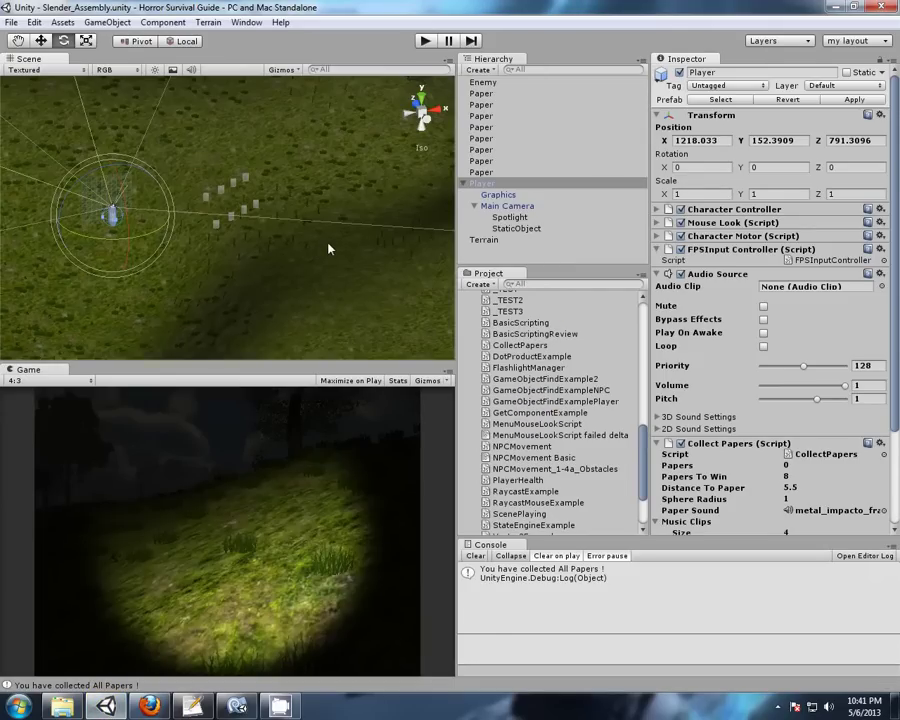
pyautogui.click(42, 41)
pyautogui.moveTo(108, 224); pyautogui.dragTo(258, 280)
pyautogui.click(63, 41)
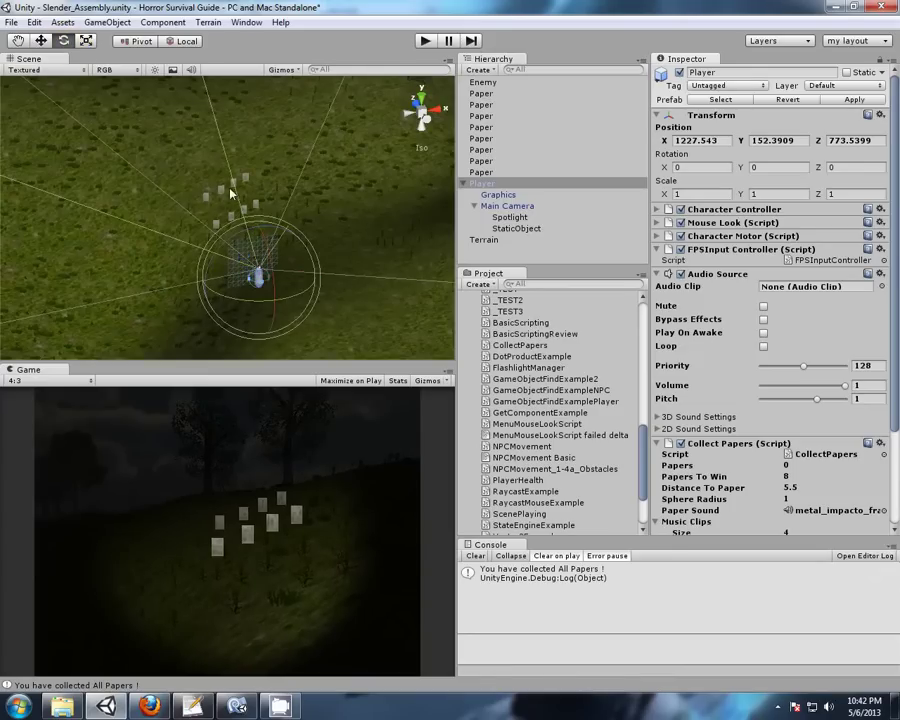
pyautogui.moveTo(241, 304); pyautogui.dragTo(295, 313)
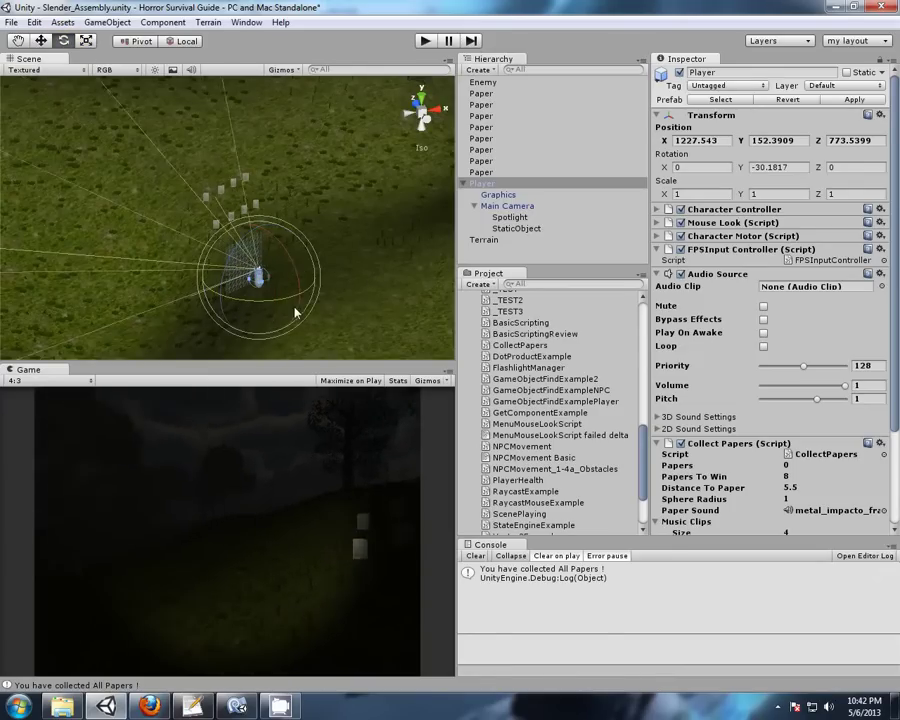
# Reposition the Player beside the papers and just above the terrain, at about X 1232.4, Y 154.7, Z 777.5.
pyautogui.click(40, 41)
pyautogui.moveTo(258, 283); pyautogui.dragTo(296, 263)
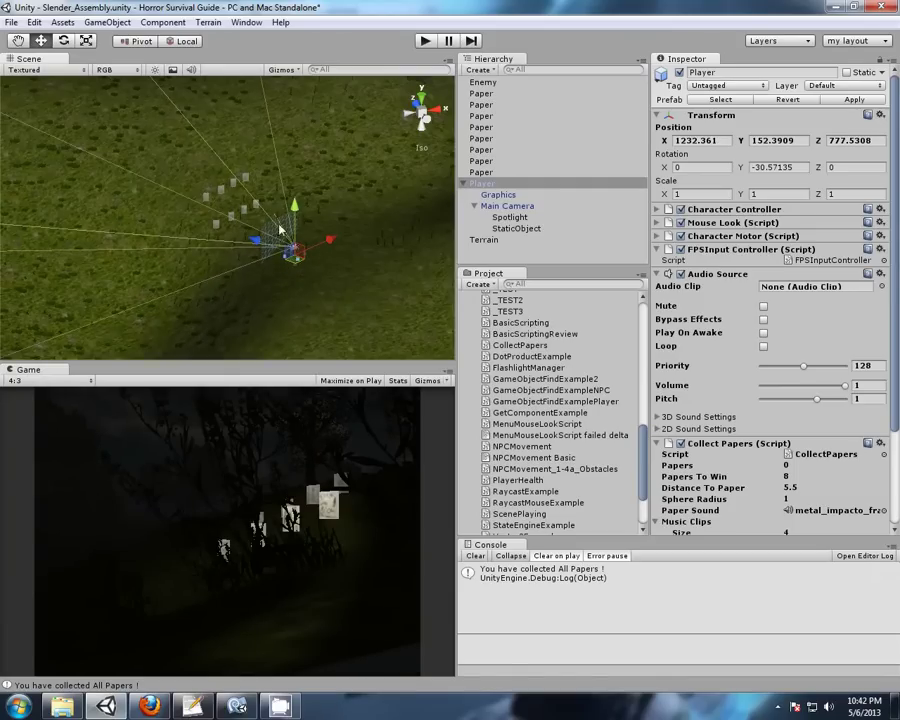
pyautogui.moveTo(293, 207); pyautogui.dragTo(294, 176)
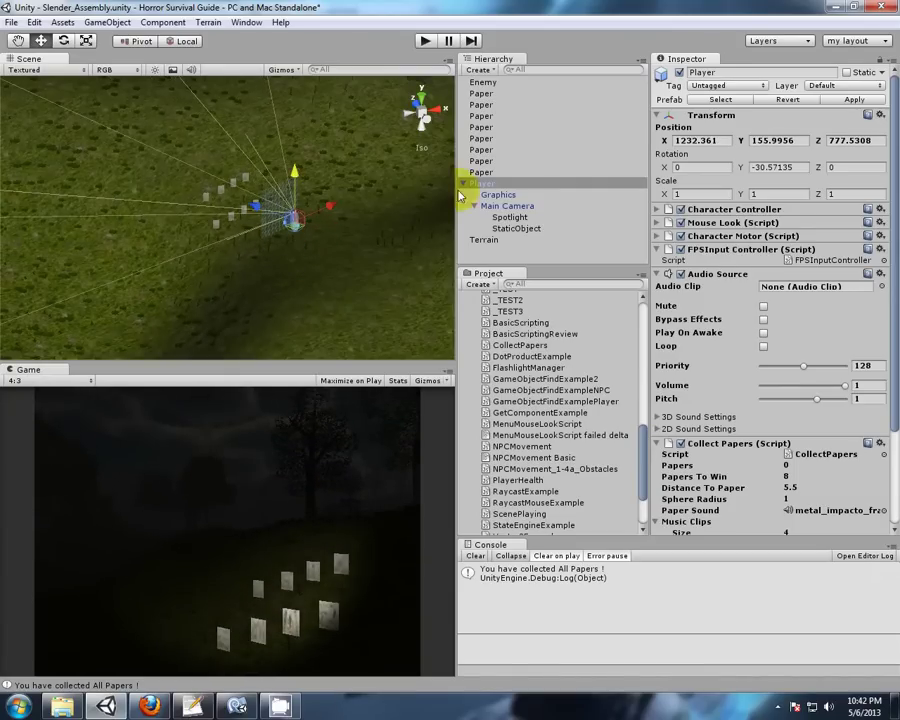
pyautogui.doubleClick(492, 185)
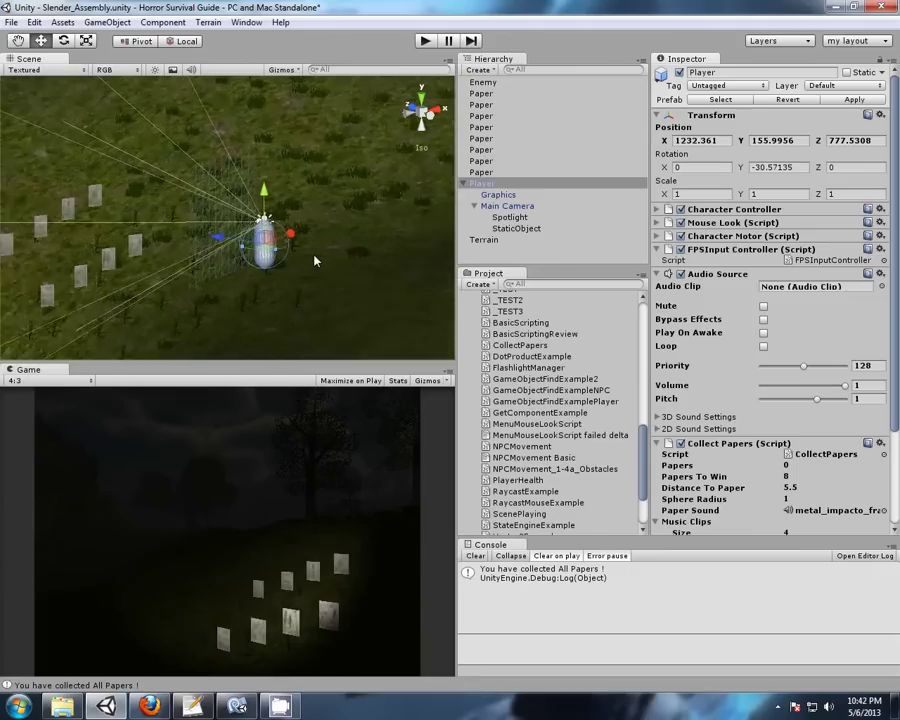
pyautogui.moveTo(276, 208); pyautogui.dragTo(12, 224)
pyautogui.moveTo(216, 272); pyautogui.dragTo(169, 211, button='middle')
pyautogui.keyDown('alt'); pyautogui.moveTo(185, 199); pyautogui.dragTo(217, 232); pyautogui.keyUp('alt')
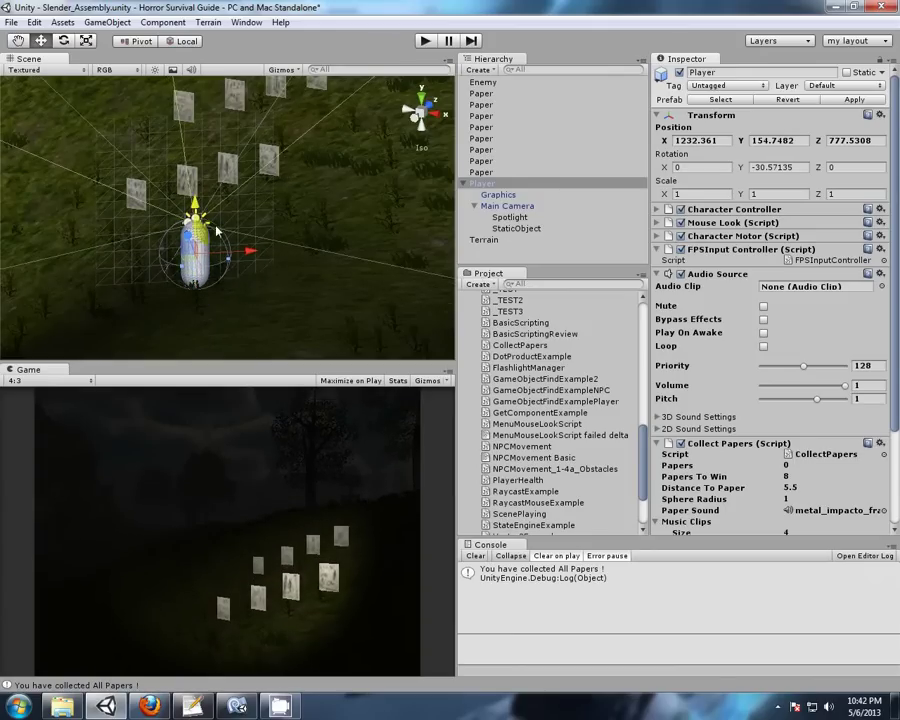
# Briefly run the game to check the Player's starting position, stop it and save the scene.
pyautogui.click(432, 44)
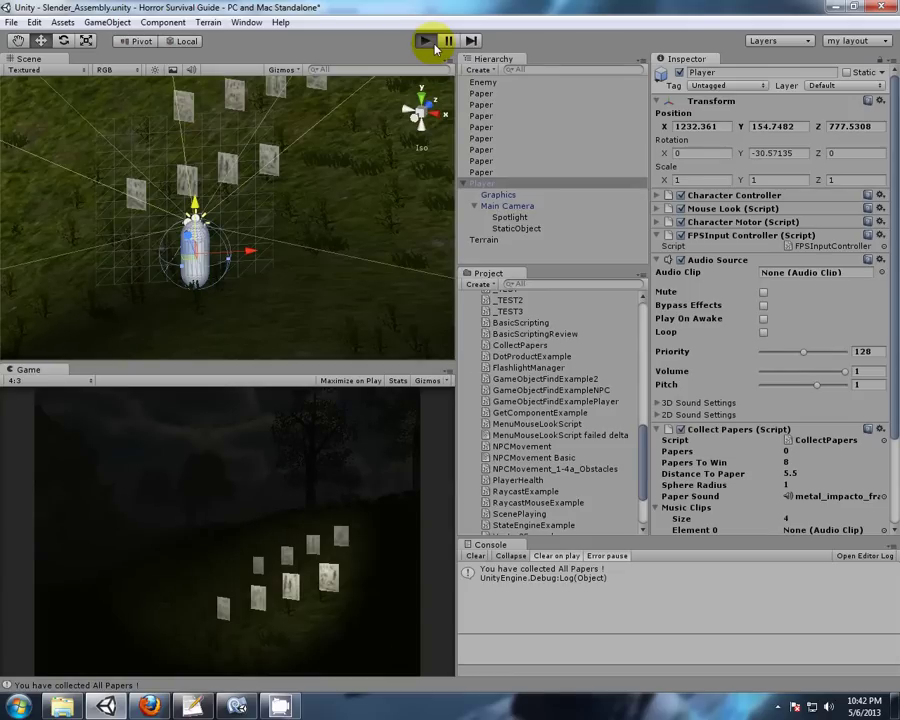
pyautogui.click(434, 46)
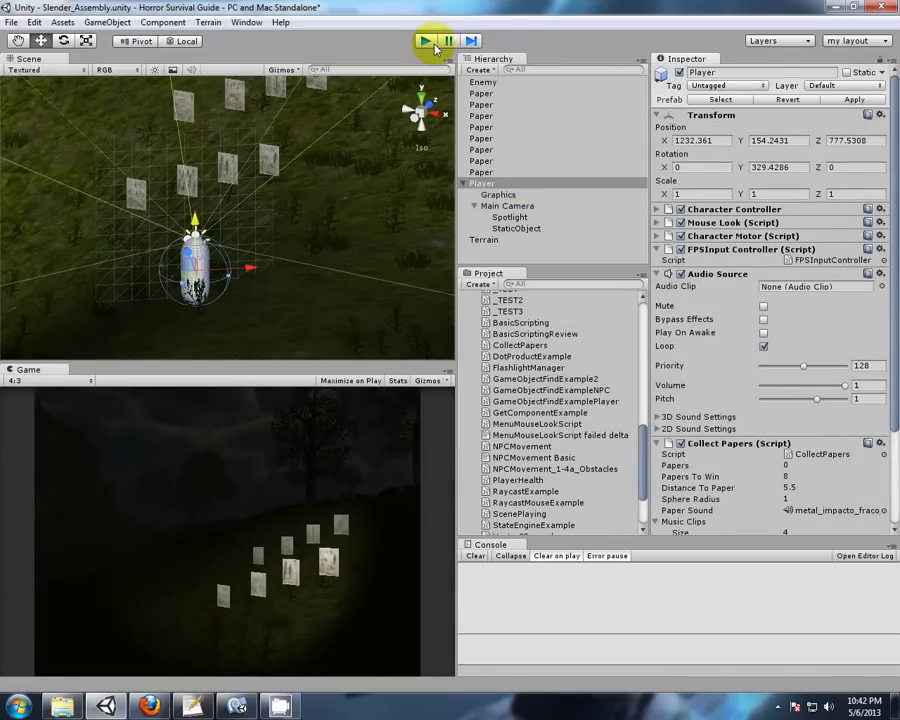
pyautogui.click(434, 46)
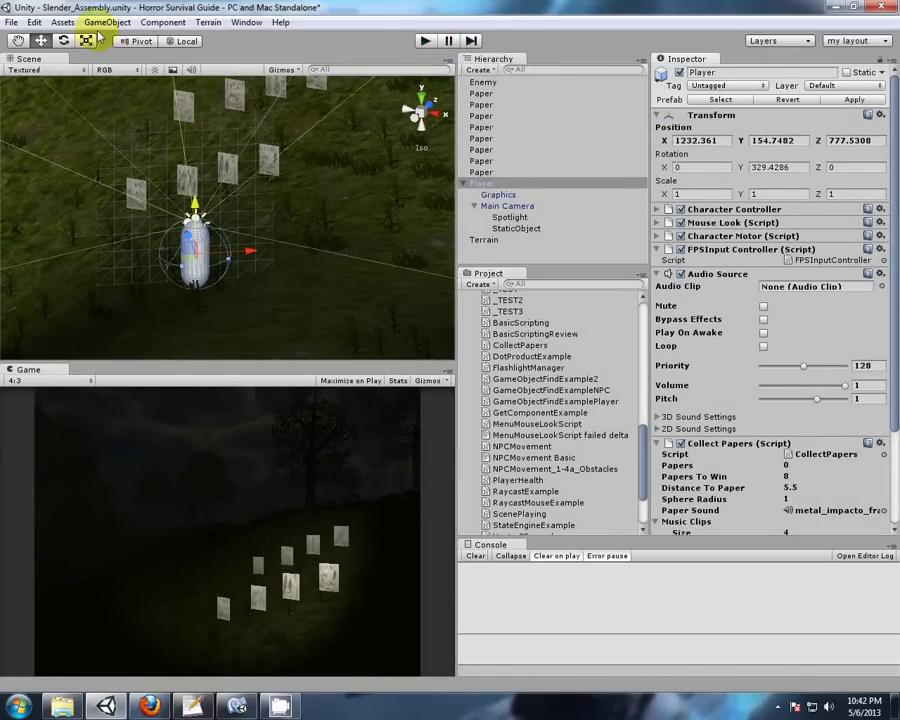
pyautogui.click(10, 24)
pyautogui.click(28, 72)
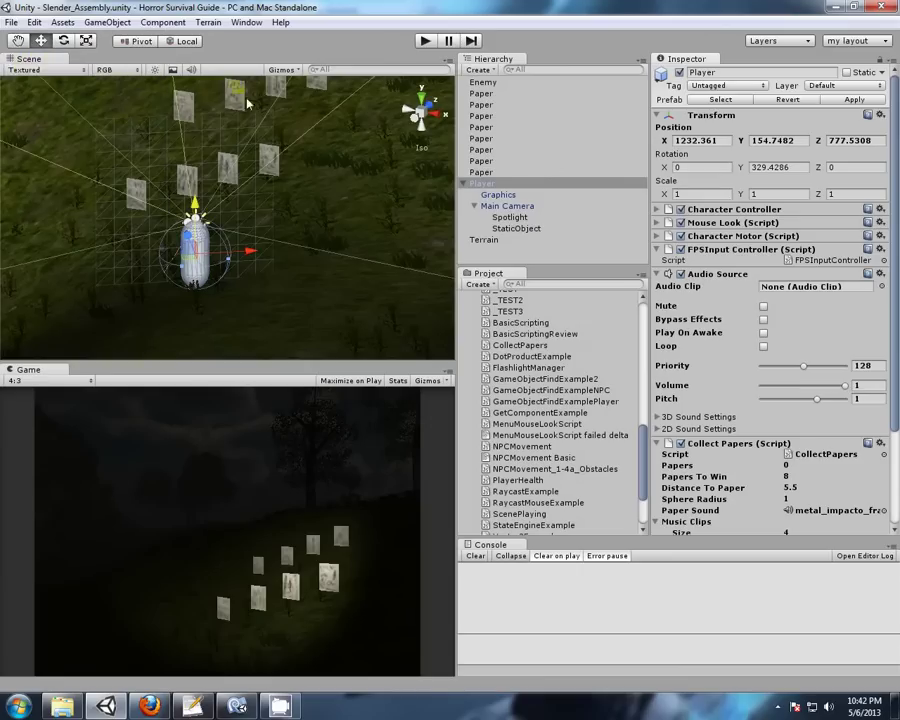
# View the whole terrain from the top and move the Enemy to its far corner, at about X 41, Z 1951.
pyautogui.click(419, 94)
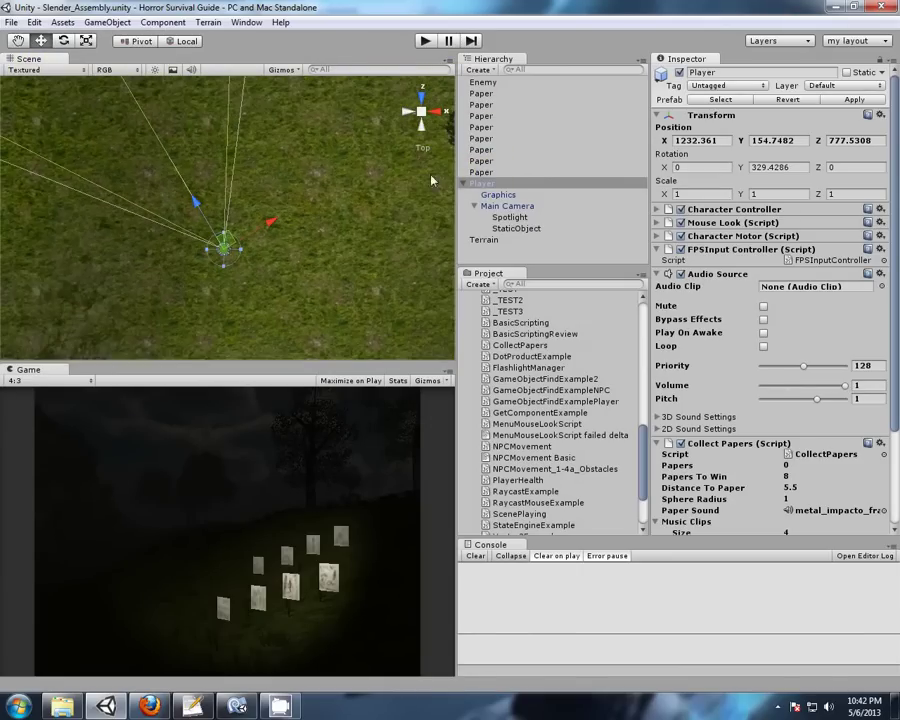
pyautogui.doubleClick(484, 240)
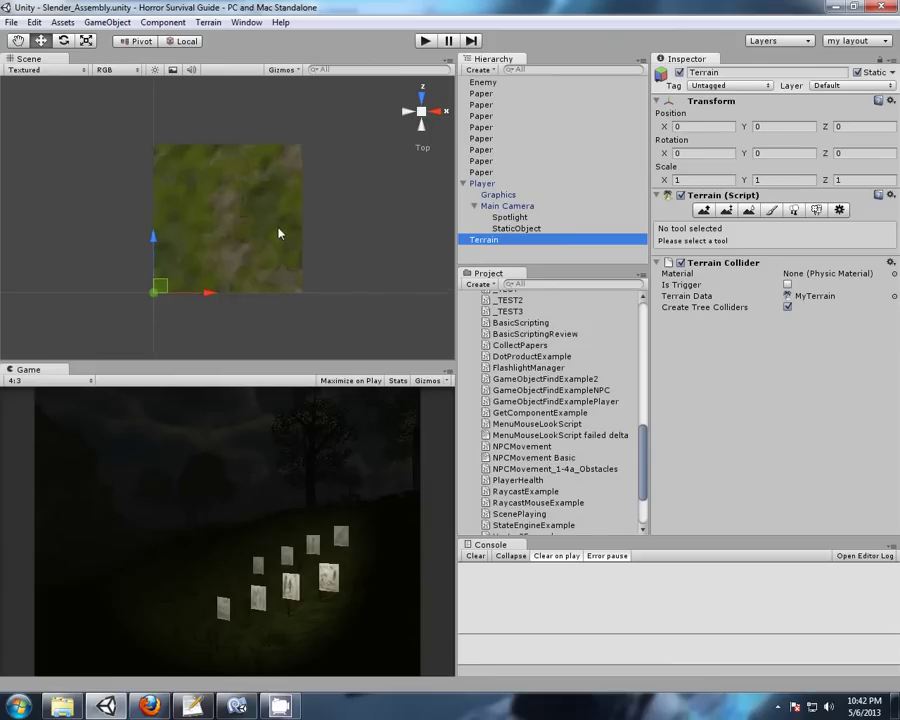
pyautogui.click(483, 183)
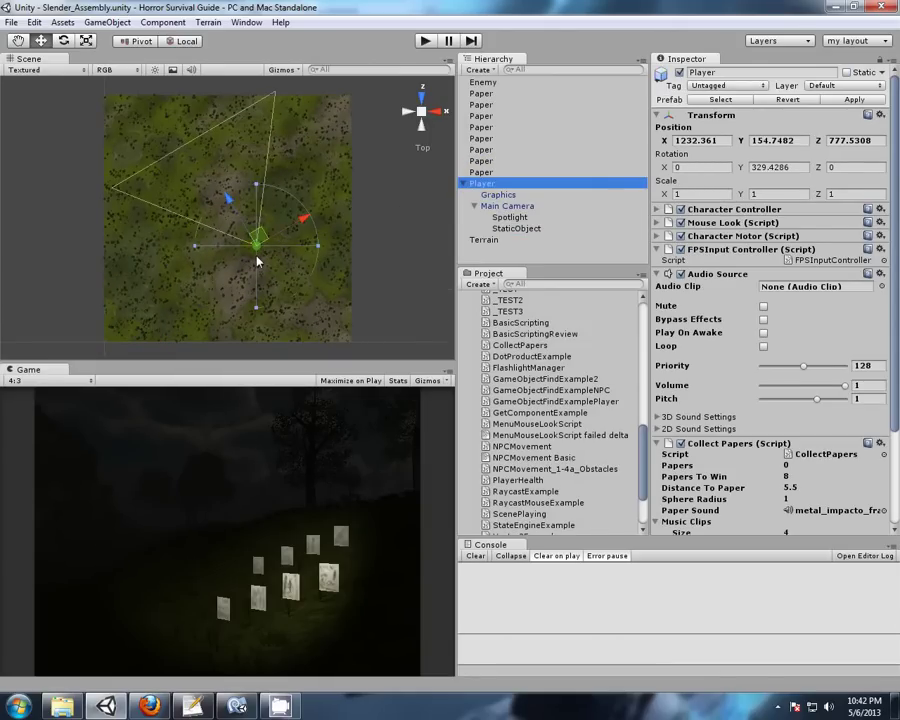
pyautogui.click(500, 82)
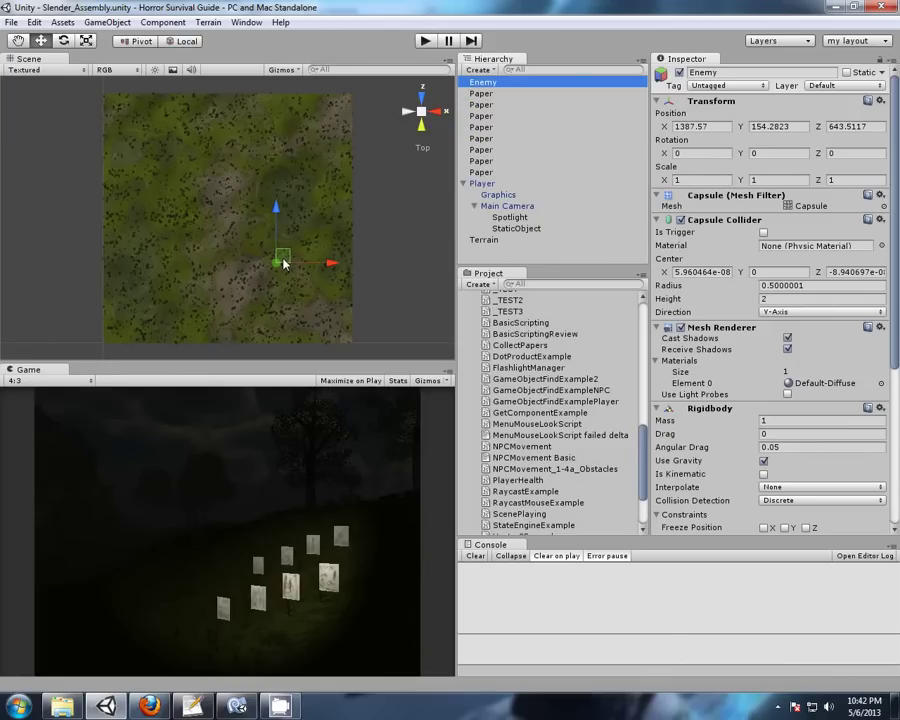
pyautogui.moveTo(284, 263); pyautogui.dragTo(236, 217)
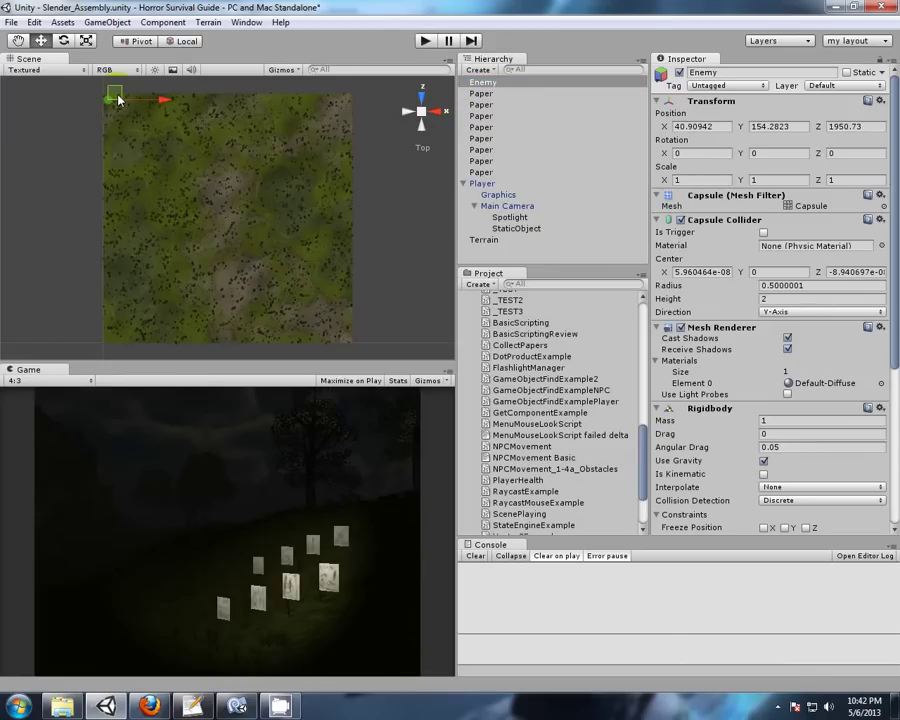
# Fine-tune the Enemy's placement on the ground near the terrain corner, at about X 52.2, Y 154.9, Z 1950.7.
pyautogui.doubleClick(480, 84)
pyautogui.keyDown('alt'); pyautogui.moveTo(82, 142); pyautogui.dragTo(480, 618); pyautogui.keyUp('alt')
pyautogui.keyDown('alt'); pyautogui.moveTo(228, 173); pyautogui.dragTo(229, 137); pyautogui.keyUp('alt')
pyautogui.keyDown('alt'); pyautogui.moveTo(301, 309); pyautogui.dragTo(208, 263); pyautogui.keyUp('alt')
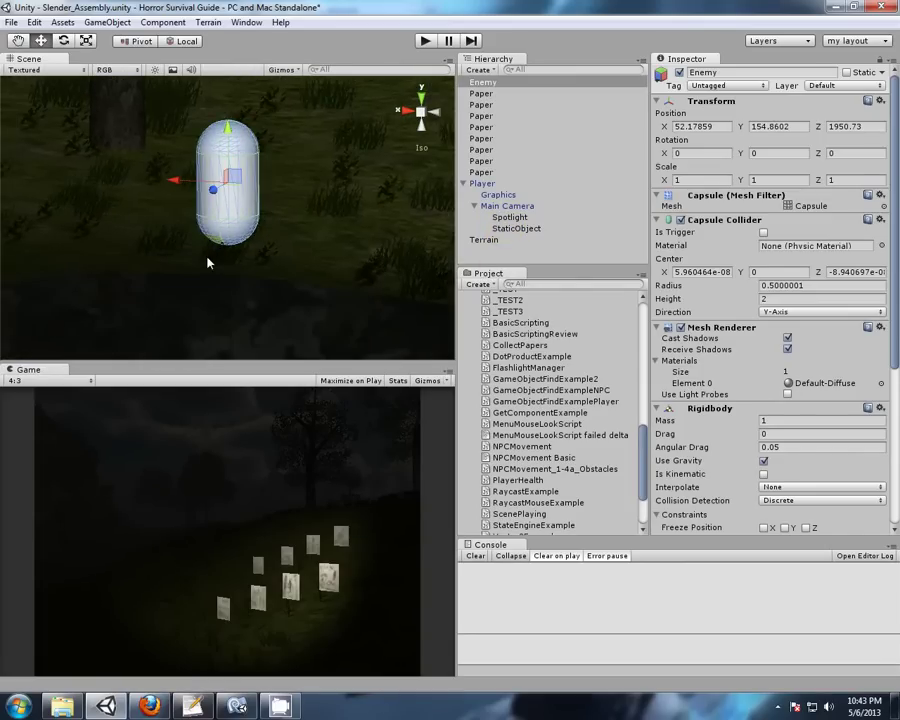
pyautogui.scroll(-10, 107, 231)
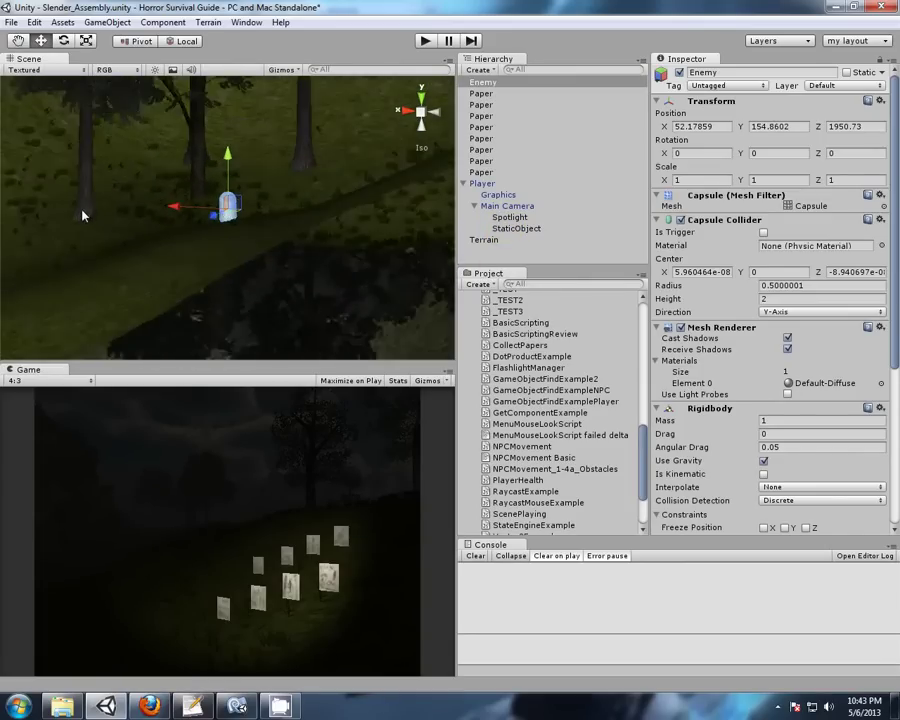
pyautogui.moveTo(77, 237); pyautogui.dragTo(183, 232, button='middle')
pyautogui.keyDown('alt'); pyautogui.moveTo(112, 177); pyautogui.dragTo(430, 243); pyautogui.keyUp('alt')
# Run the game and follow the Enemy across the terrain in the scene view, checking that it stays upright while heading for the Player.
pyautogui.click(425, 42)
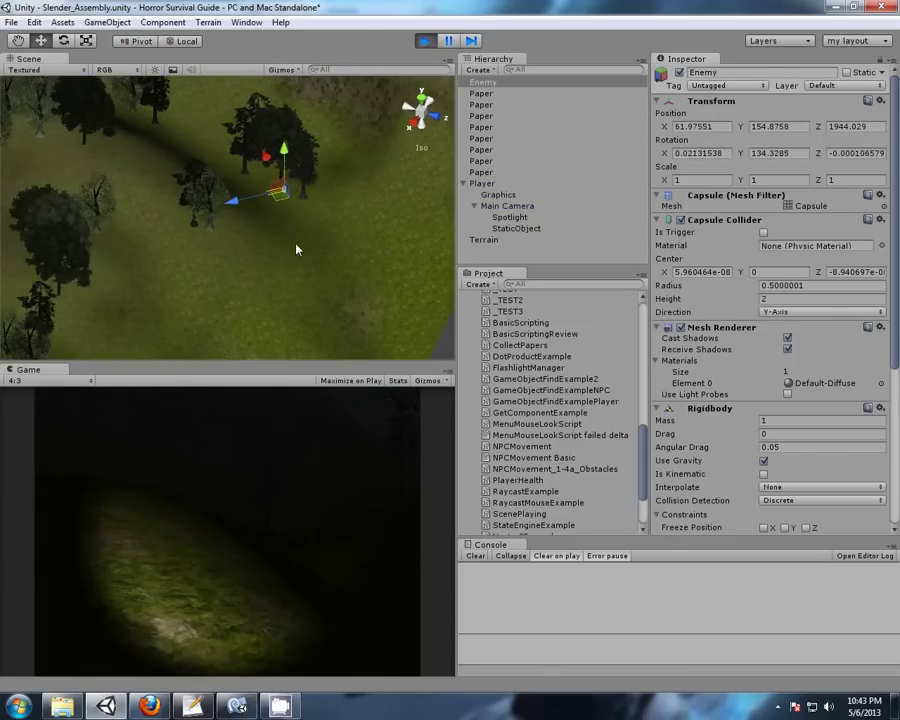
pyautogui.scroll(1, 273, 251)
pyautogui.moveTo(295, 273); pyautogui.dragTo(137, 88, button='right')
pyautogui.moveTo(161, 171); pyautogui.dragTo(310, 233, button='right')
pyautogui.moveTo(235, 253); pyautogui.dragTo(282, 309, button='right')
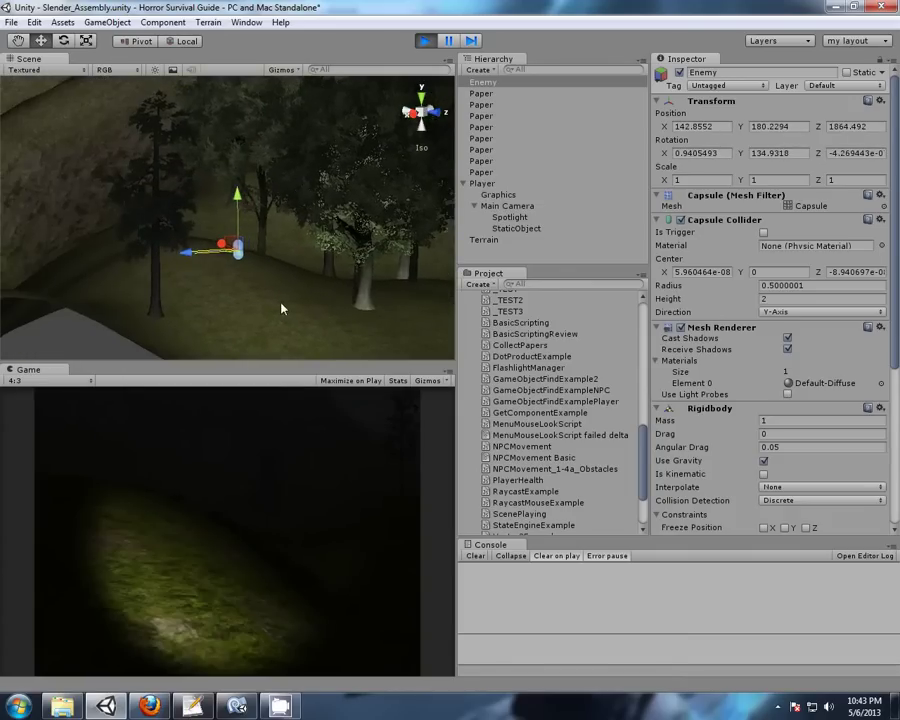
pyautogui.moveTo(116, 255); pyautogui.dragTo(364, 266, button='right')
pyautogui.moveTo(386, 324); pyautogui.dragTo(212, 221, button='middle')
pyautogui.moveTo(310, 215); pyautogui.dragTo(118, 206, button='middle')
pyautogui.moveTo(118, 206); pyautogui.dragTo(256, 231, button='right')
pyautogui.moveTo(209, 292); pyautogui.dragTo(198, 212, button='middle')
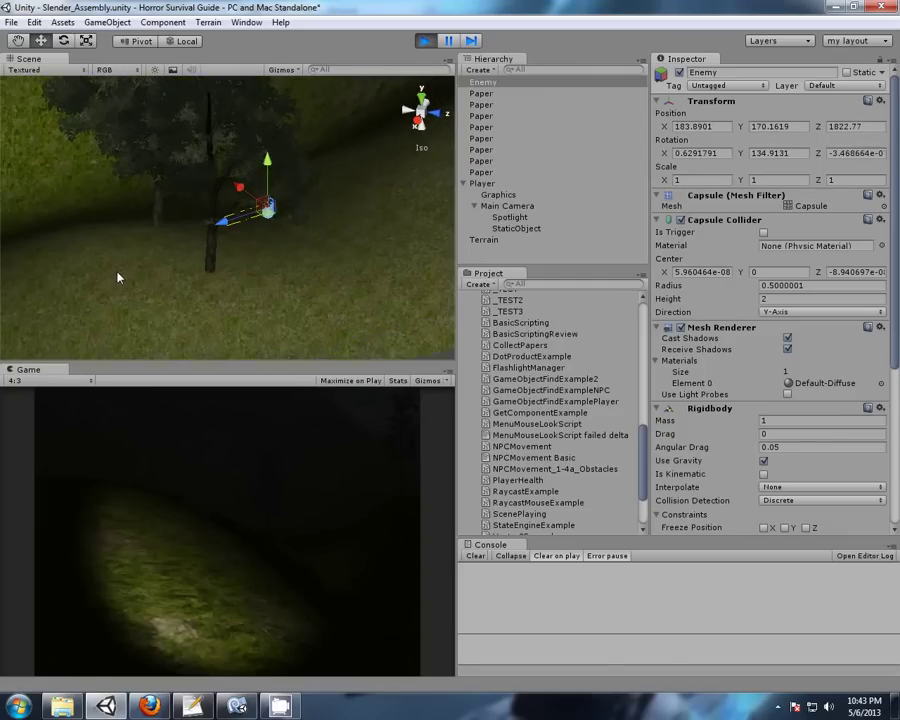
pyautogui.scroll(-3, 123, 300)
pyautogui.moveTo(123, 300); pyautogui.dragTo(278, 282, button='middle')
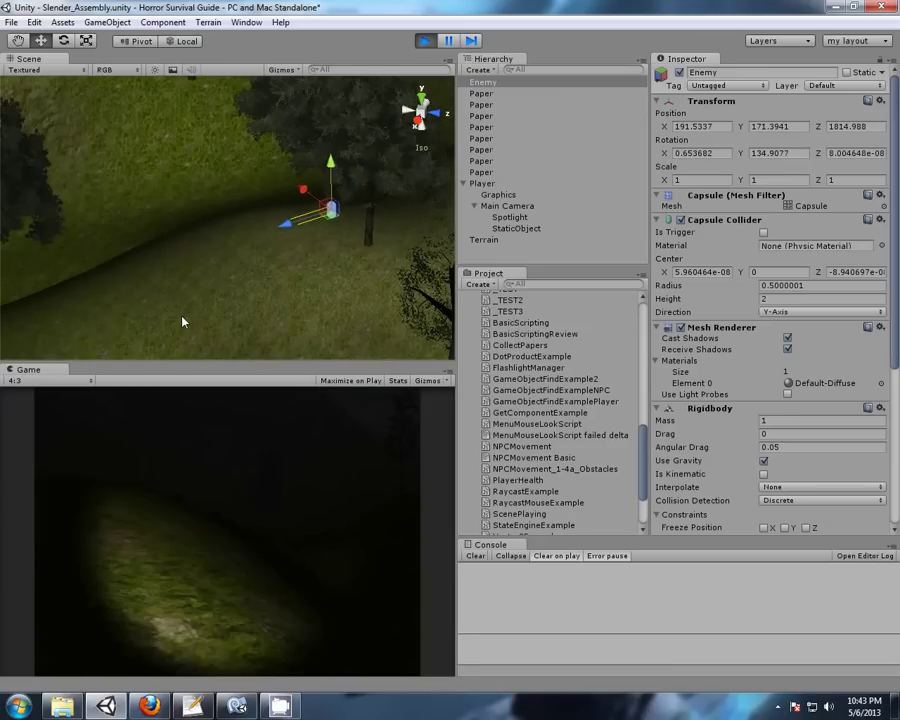
pyautogui.moveTo(181, 305); pyautogui.dragTo(227, 219, button='middle')
pyautogui.moveTo(221, 297); pyautogui.dragTo(124, 261, button='right')
pyautogui.moveTo(124, 265); pyautogui.dragTo(361, 285, button='middle')
pyautogui.moveTo(361, 285); pyautogui.dragTo(292, 288, button='right')
pyautogui.moveTo(292, 288); pyautogui.dragTo(433, 349, button='middle')
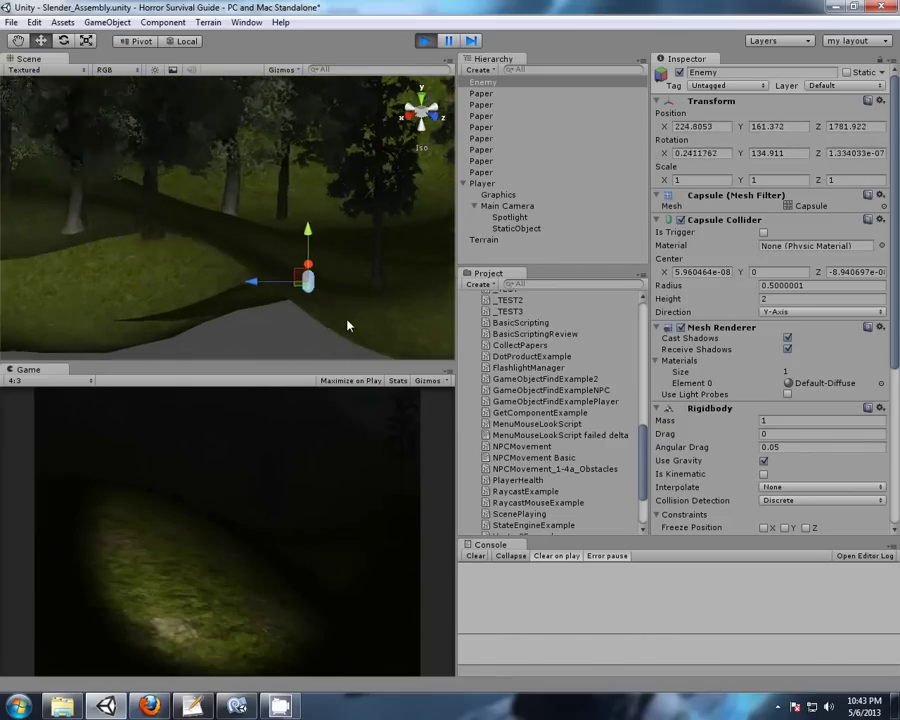
pyautogui.moveTo(348, 325); pyautogui.dragTo(433, 256, button='middle')
pyautogui.moveTo(118, 253); pyautogui.dragTo(301, 255, button='right')
pyautogui.moveTo(295, 256); pyautogui.dragTo(267, 234, button='middle')
pyautogui.moveTo(172, 290); pyautogui.dragTo(309, 287, button='right')
pyautogui.moveTo(286, 282); pyautogui.dragTo(68, 239, button='middle')
pyautogui.moveTo(68, 239); pyautogui.dragTo(345, 321, button='right')
pyautogui.moveTo(345, 321); pyautogui.dragTo(193, 285, button='middle')
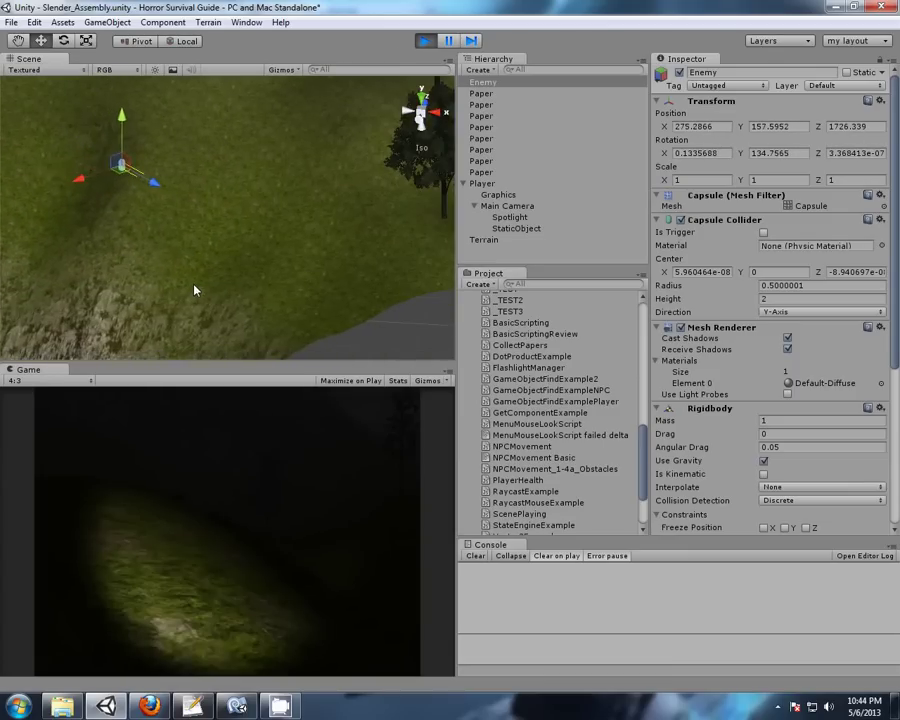
pyautogui.moveTo(231, 325); pyautogui.dragTo(173, 200, button='middle')
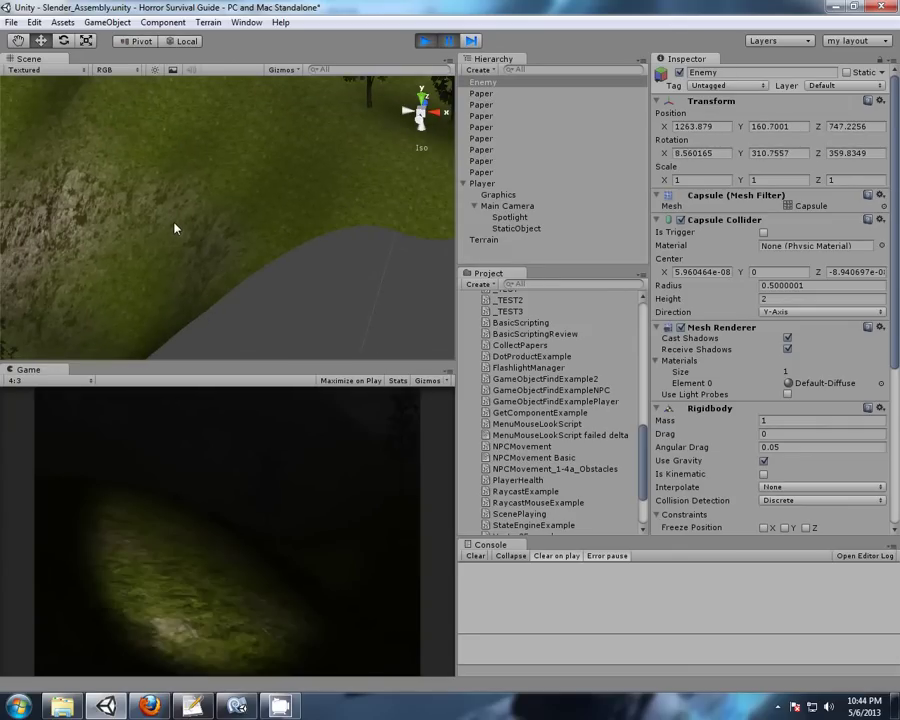
# With the game paused, select the Enemy and view the whole terrain from above to locate it.
pyautogui.click(483, 94)
pyautogui.click(486, 83)
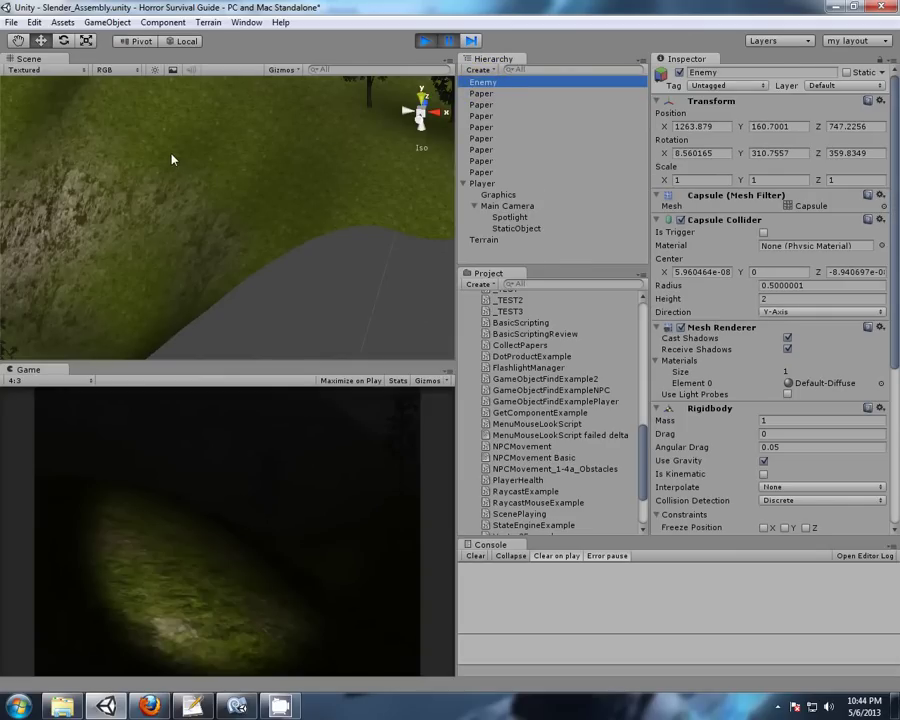
pyautogui.keyDown('alt'); pyautogui.moveTo(169, 150); pyautogui.dragTo(224, 168); pyautogui.keyUp('alt')
pyautogui.scroll(-10, 217, 200)
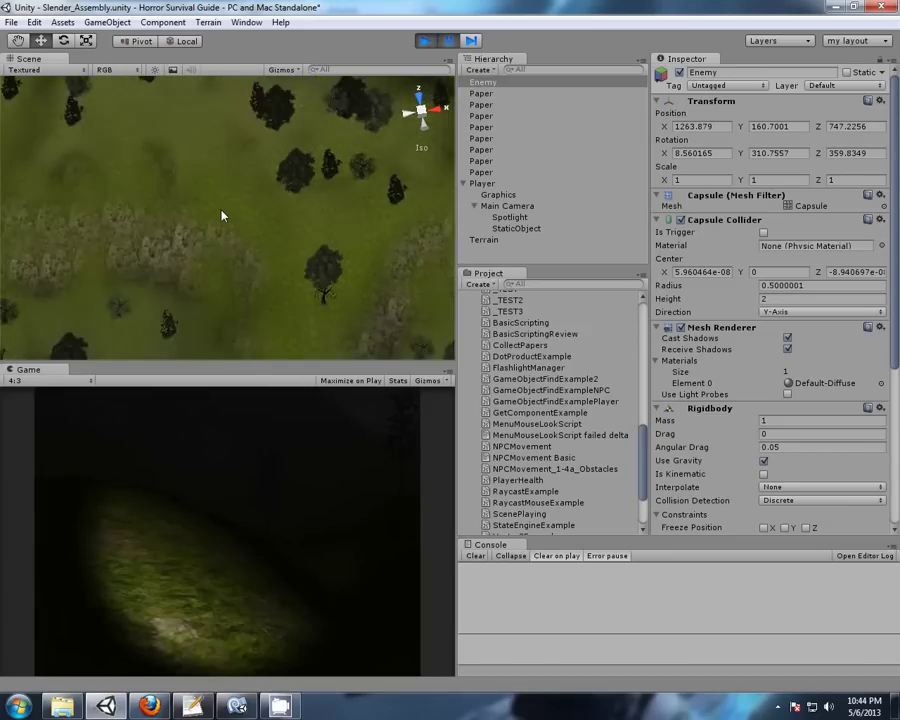
pyautogui.scroll(-10, 222, 215)
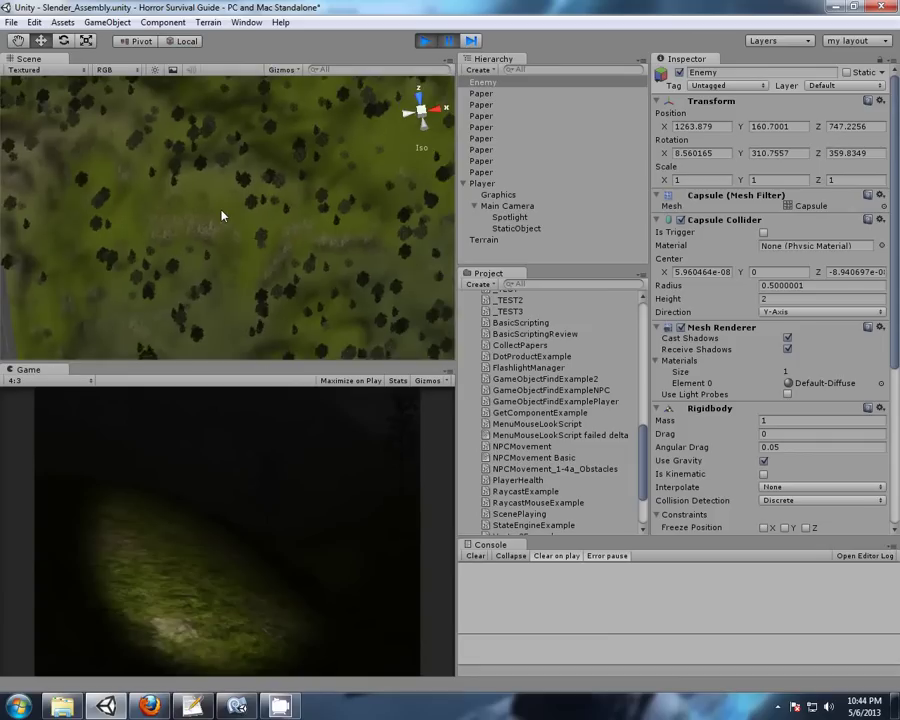
pyautogui.scroll(-10, 222, 215)
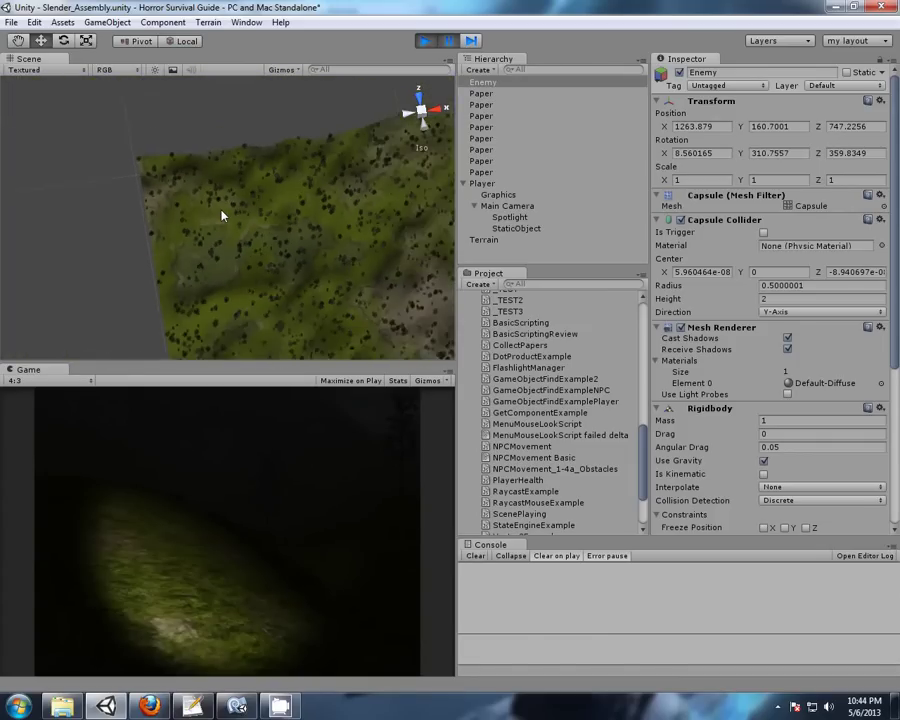
pyautogui.scroll(-8, 222, 215)
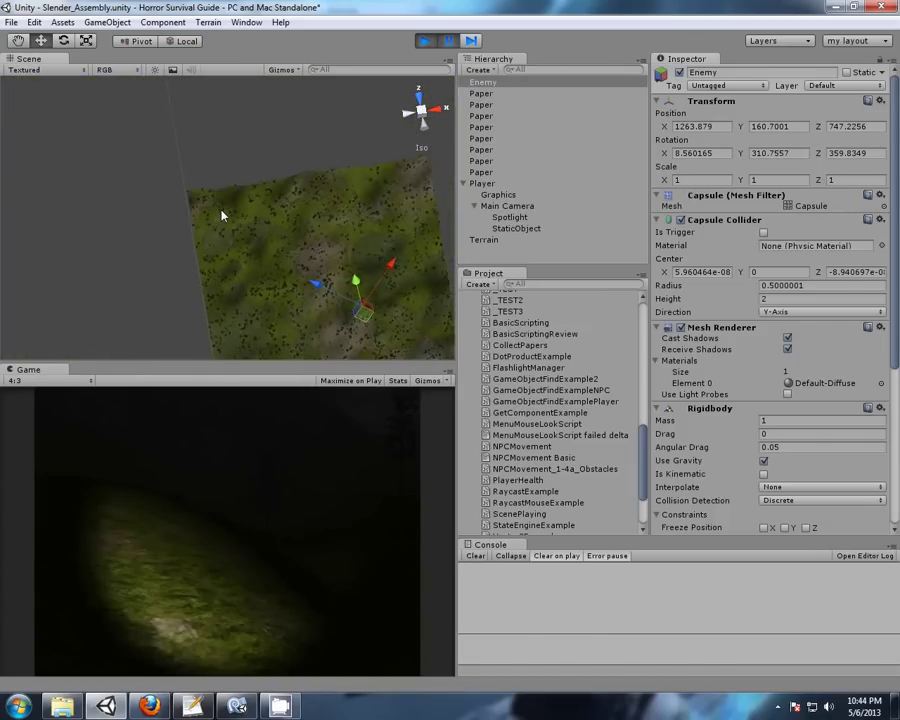
pyautogui.scroll(-3, 222, 215)
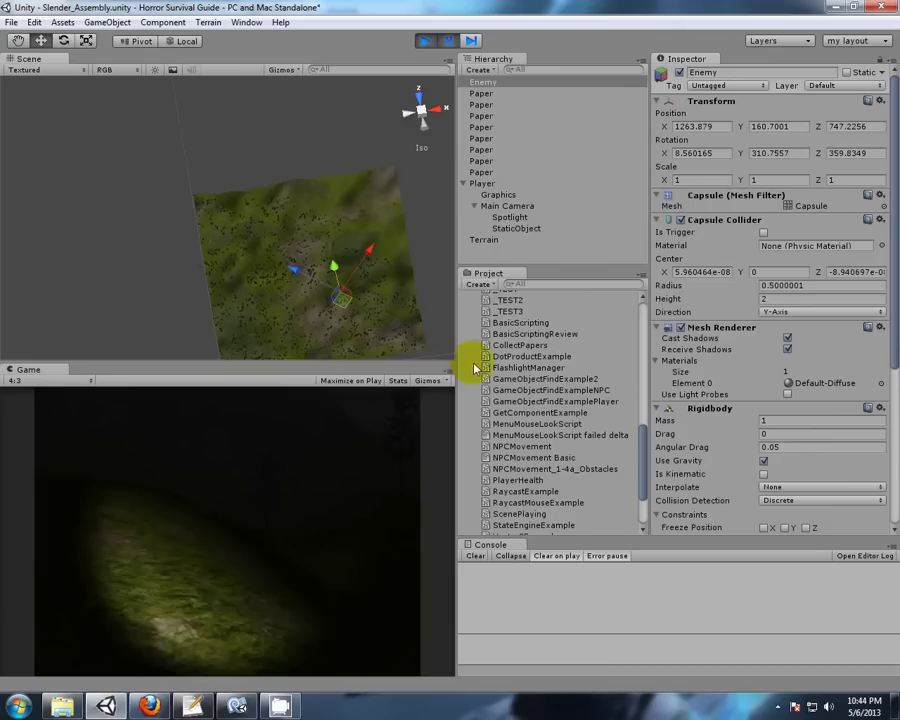
pyautogui.scroll(8, 287, 243)
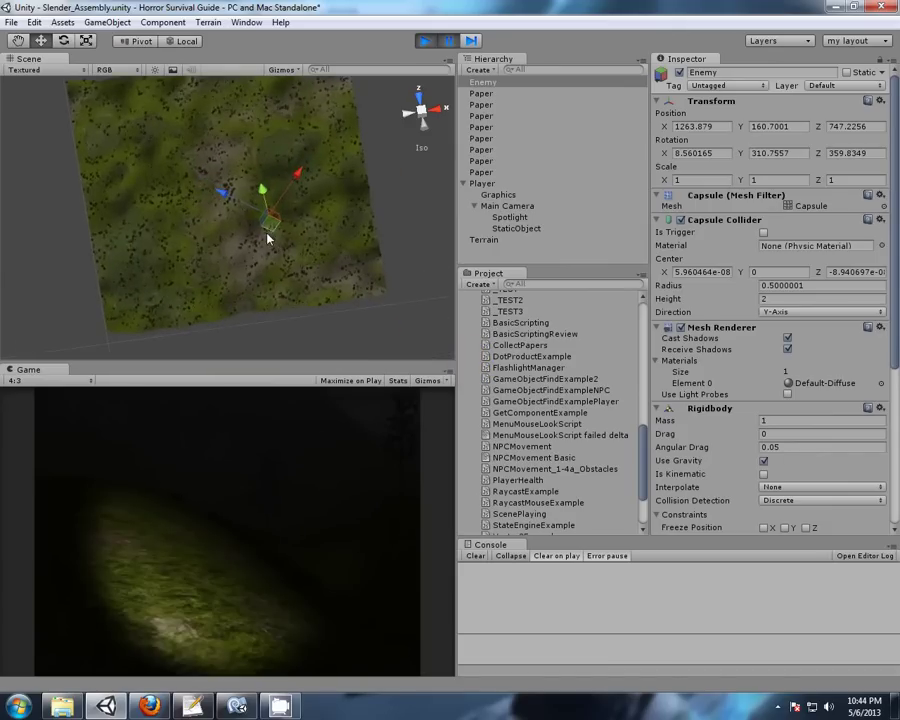
pyautogui.scroll(6, 300, 237)
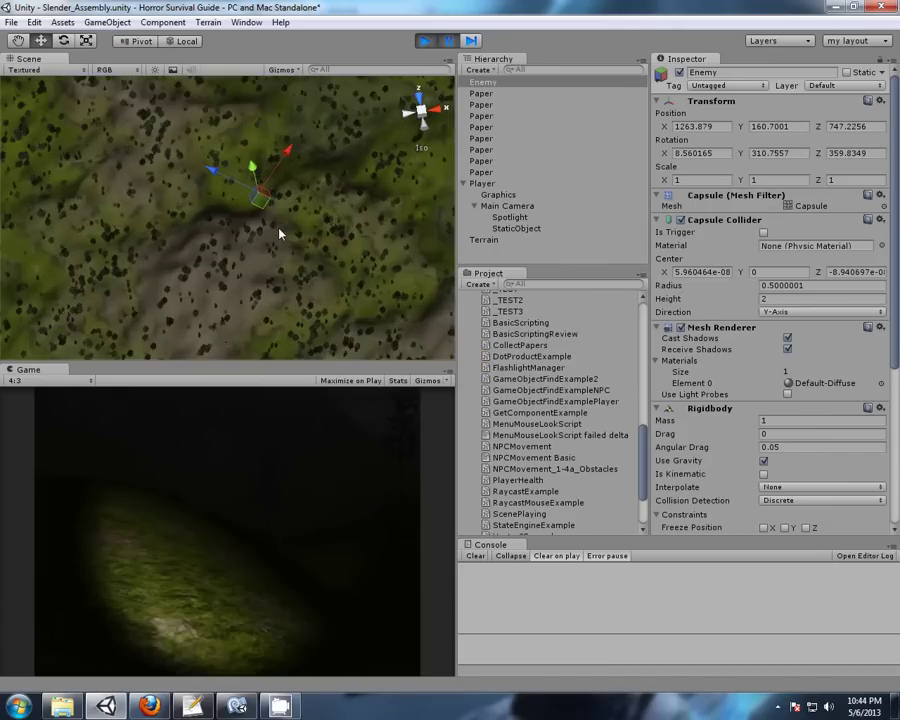
# Frame the Enemy up close and examine its position relative to the Player and the papers.
pyautogui.moveTo(347, 208); pyautogui.dragTo(291, 259, button='middle')
pyautogui.scroll(4, 291, 259)
pyautogui.scroll(-4, 291, 259)
pyautogui.doubleClick(483, 82)
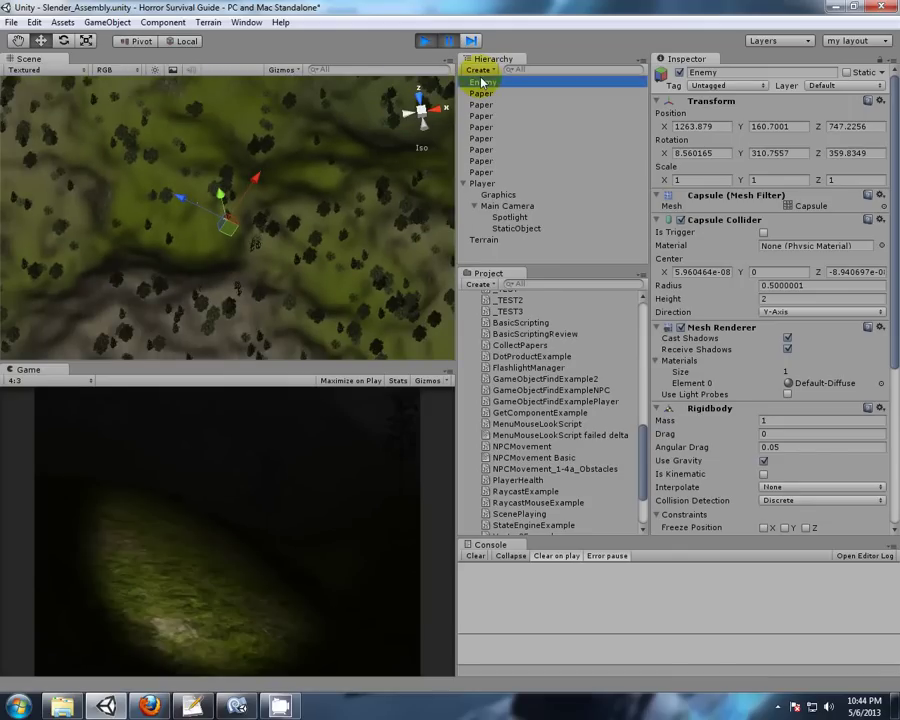
pyautogui.scroll(-5, 311, 200)
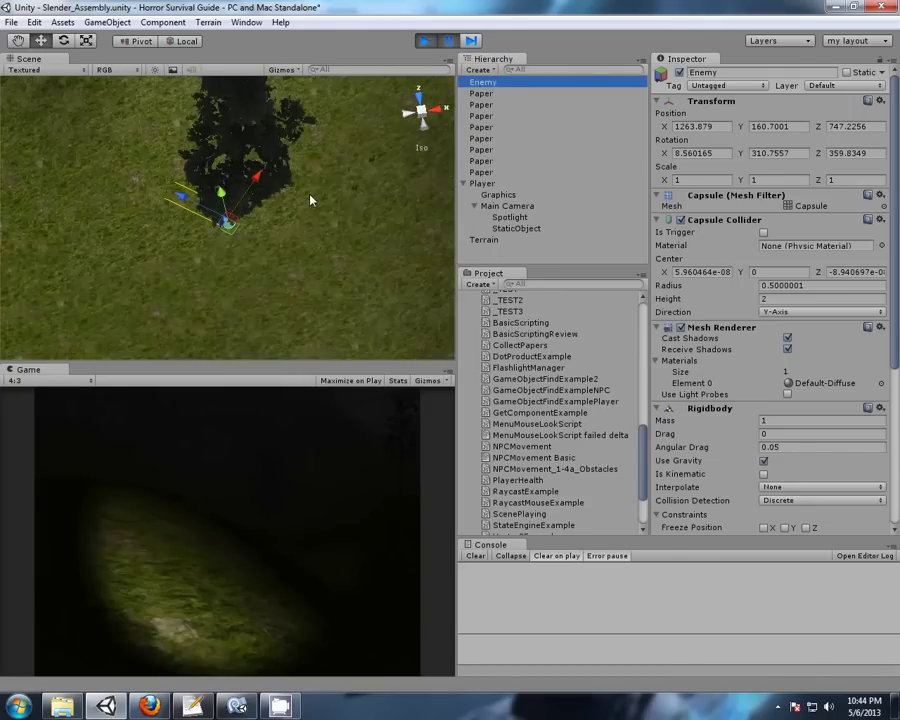
pyautogui.moveTo(175, 174); pyautogui.dragTo(266, 218, button='middle')
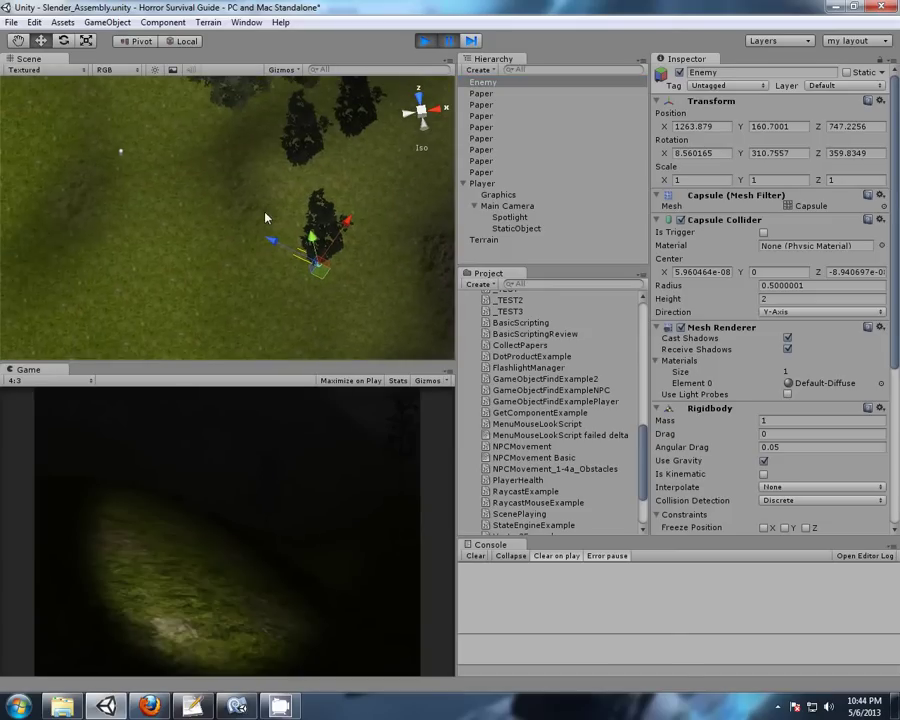
pyautogui.keyDown('alt'); pyautogui.moveTo(120, 149); pyautogui.dragTo(60, 147); pyautogui.keyUp('alt')
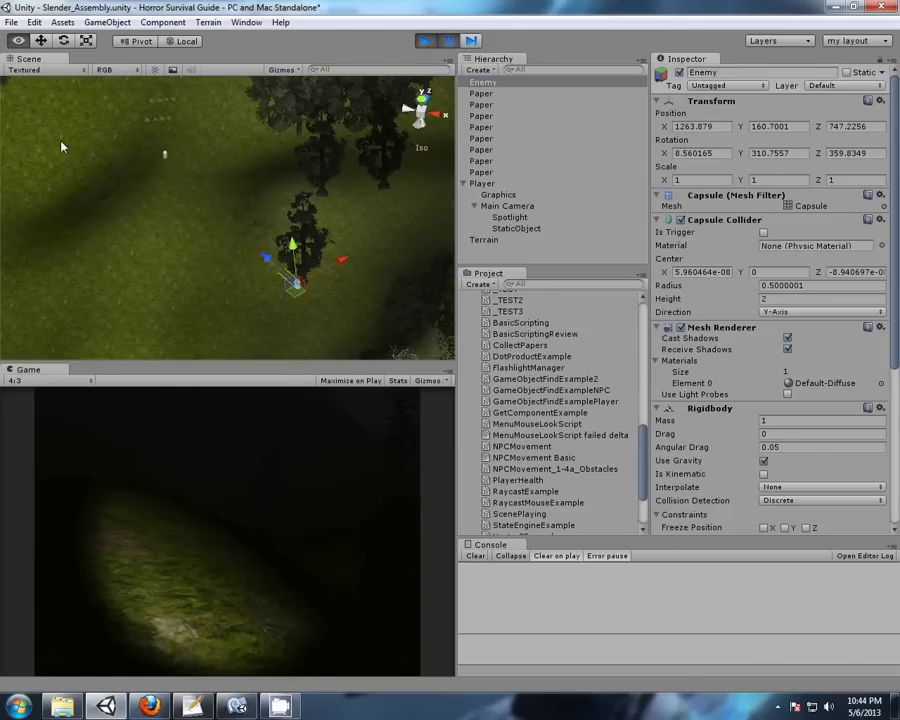
# Resume the game and watch how the Enemy follows the Player past the papers.
pyautogui.click(427, 41)
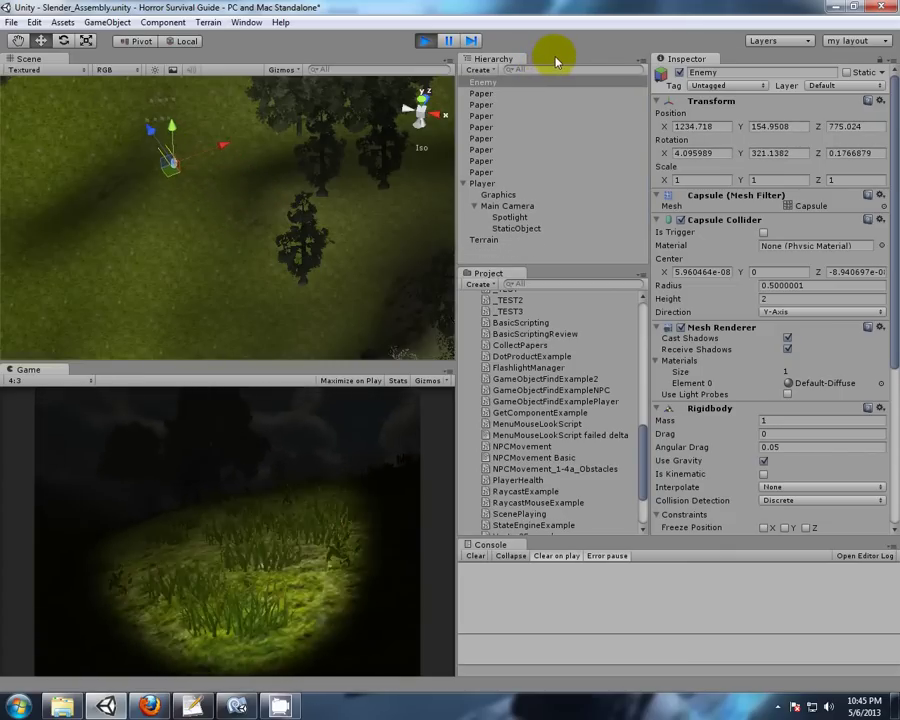
pyautogui.moveTo(374, 124); pyautogui.dragTo(372, 188, button='middle')
pyautogui.click(311, 383)
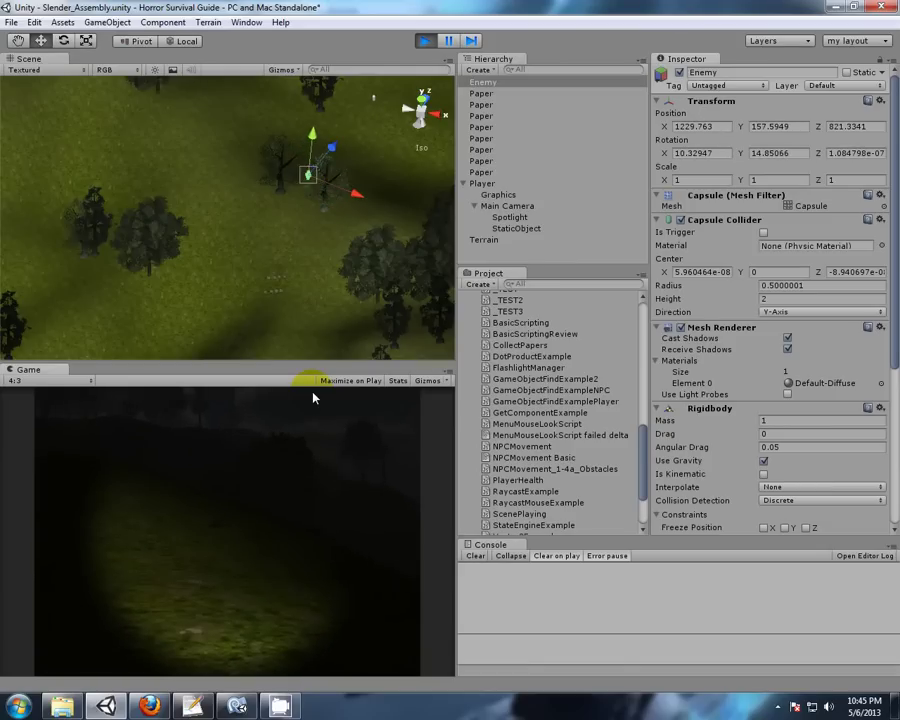
# Examine the Player's Collect Papers settings and the Enemy's Rigidbody and NPCMovement settings.
pyautogui.click(483, 184)
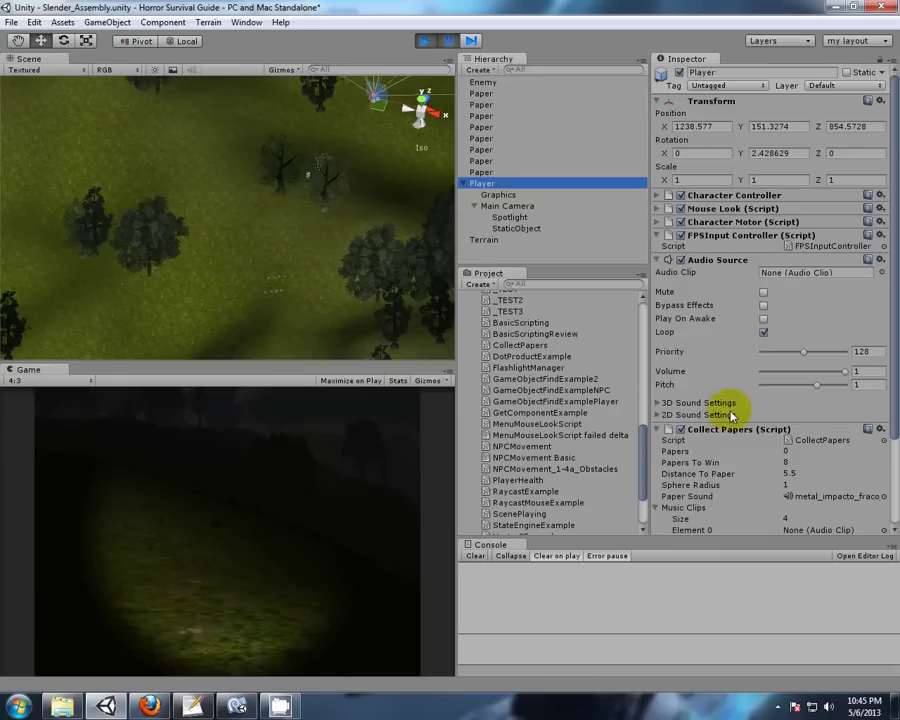
pyautogui.scroll(-3, 733, 410)
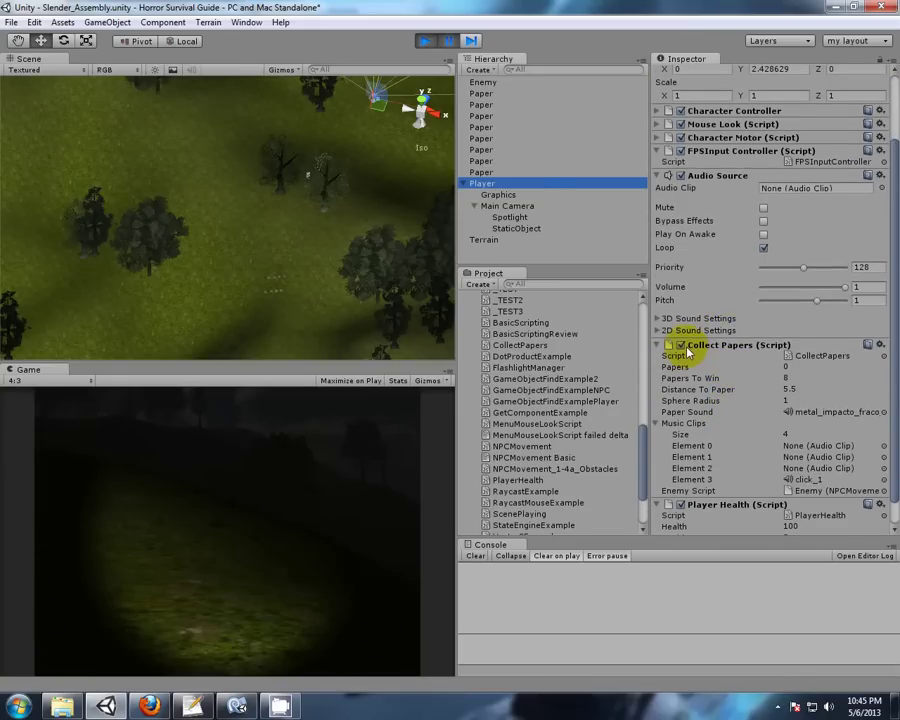
pyautogui.click(482, 81)
pyautogui.scroll(-3, 745, 420)
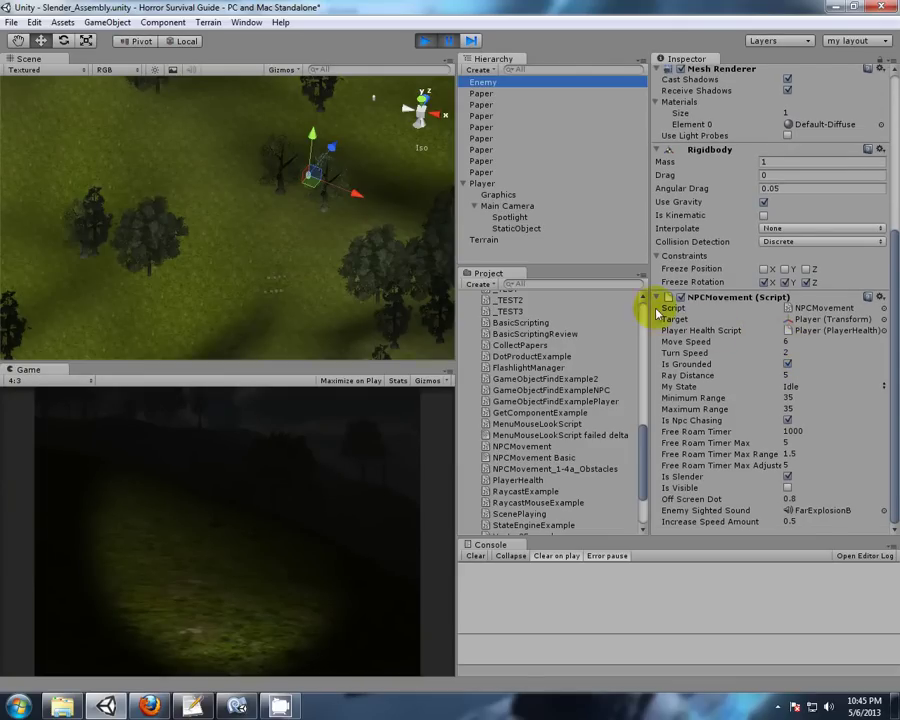
pyautogui.scroll(4, 700, 235)
pyautogui.scroll(-4, 703, 228)
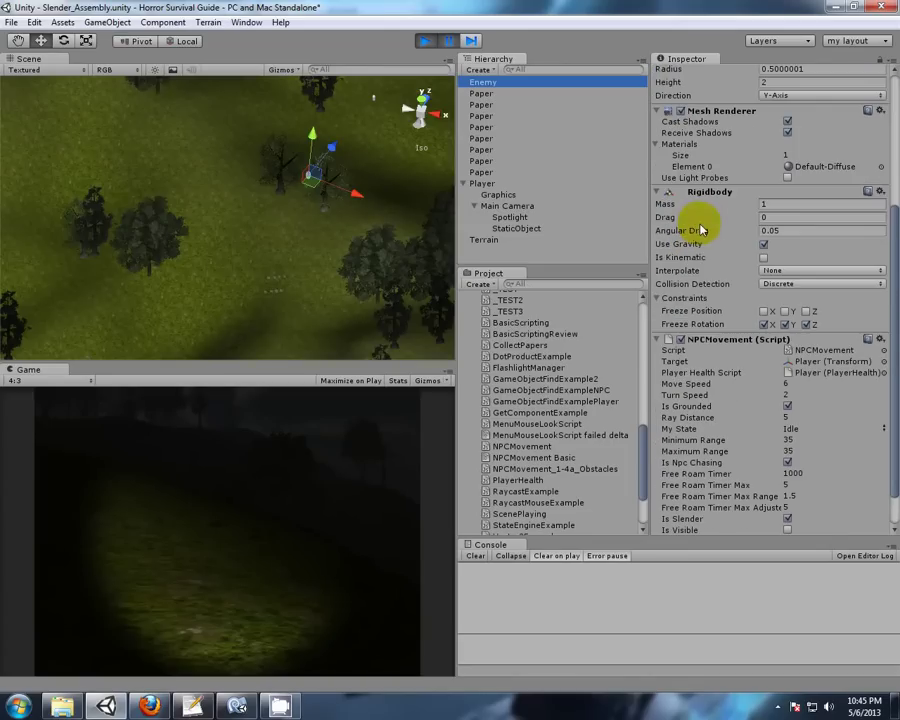
# Set the Player's Max Forward Speed in the Character Motor script to 20.
pyautogui.click(480, 185)
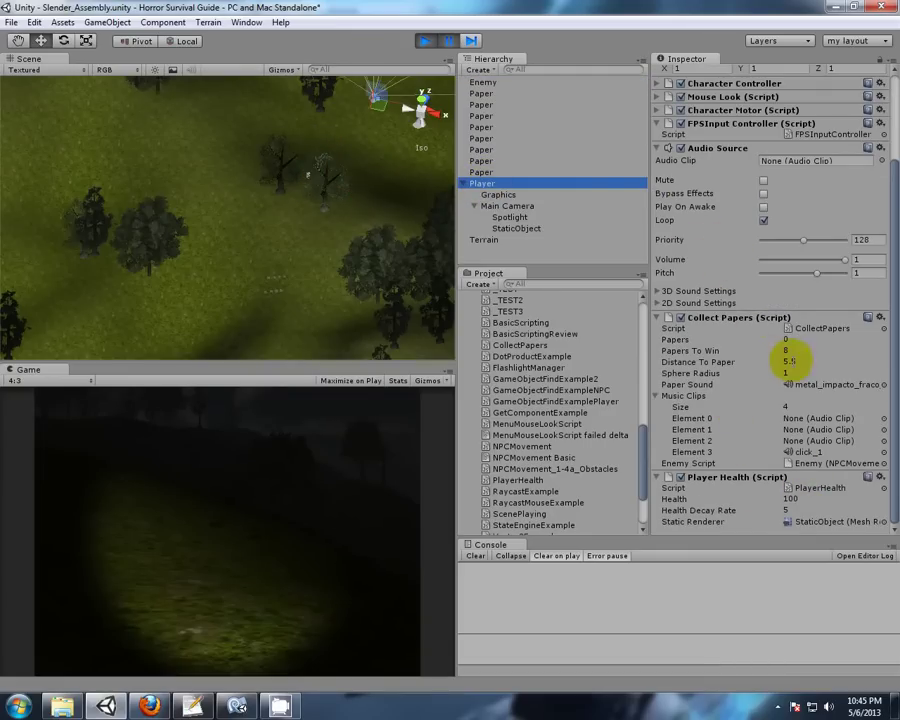
pyautogui.scroll(2, 745, 257)
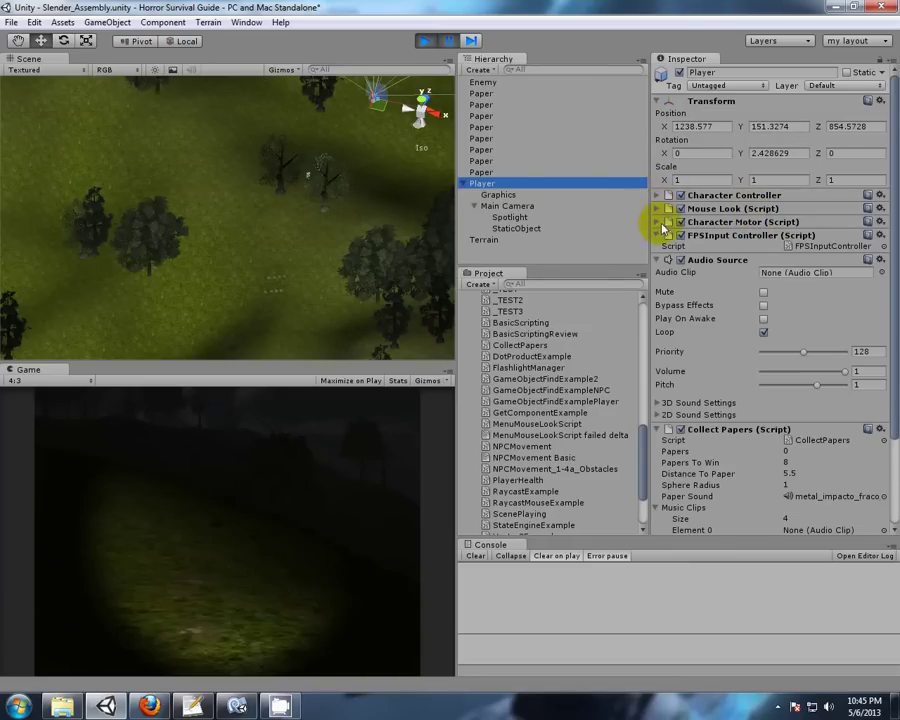
pyautogui.click(657, 223)
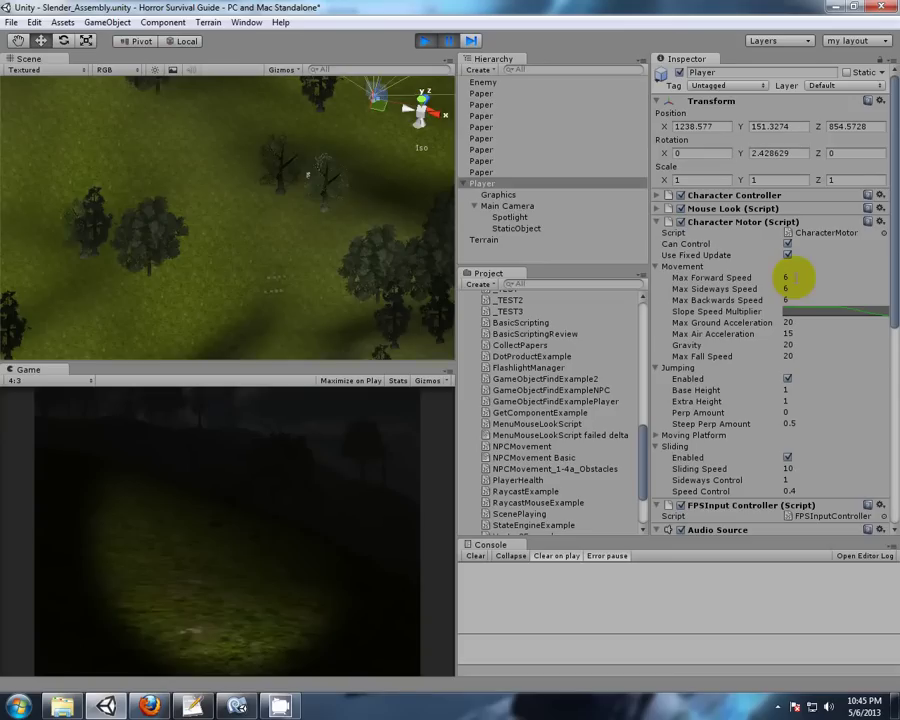
pyautogui.click(786, 277)
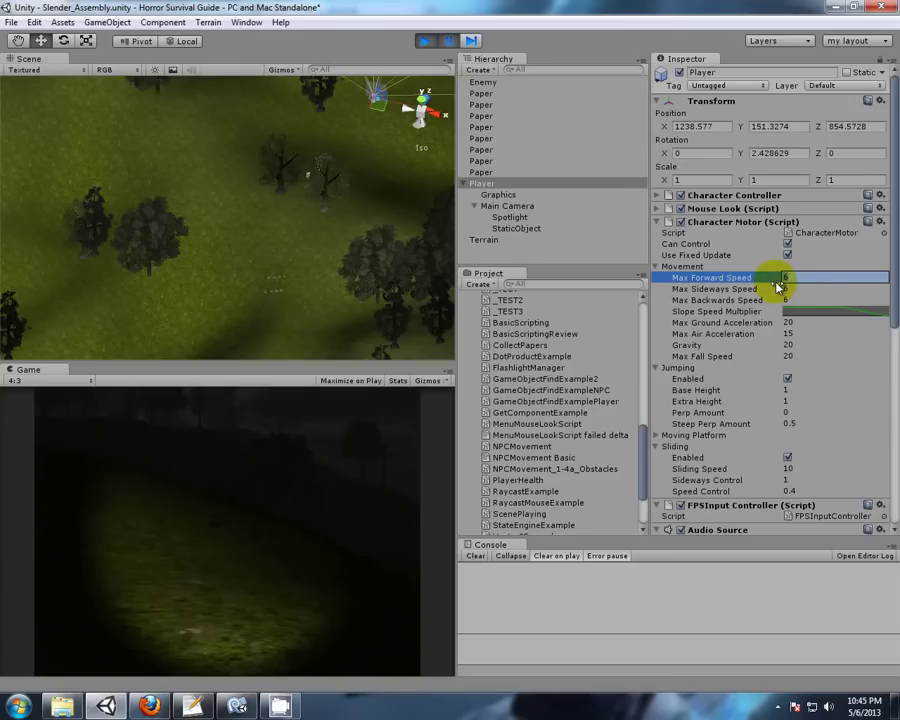
pyautogui.write('20')
pyautogui.press('Return')
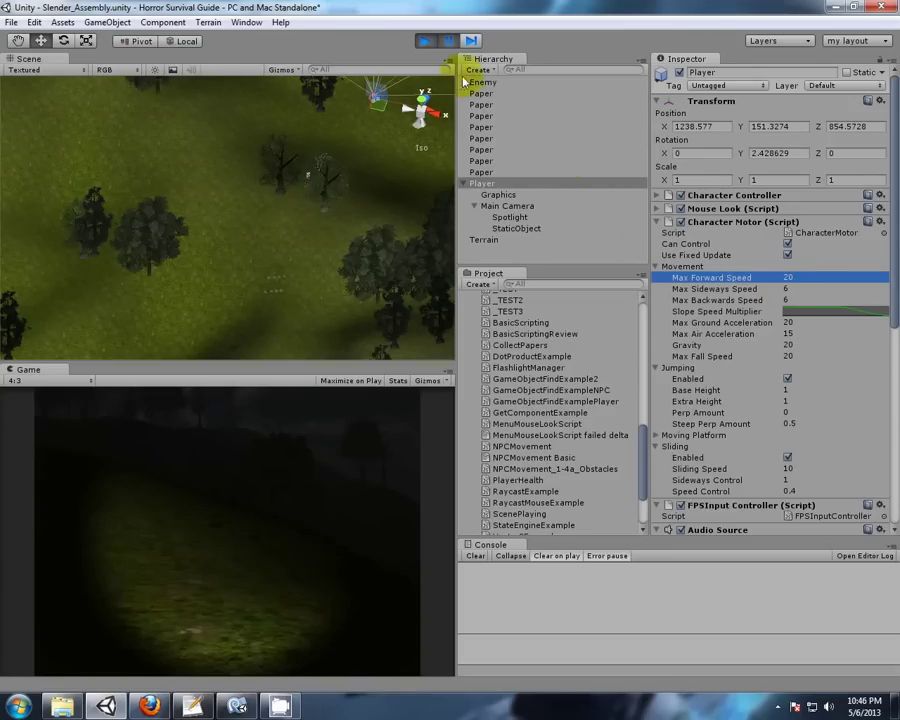
# Resume the game and run the Player far across the forest to test the Enemy's long-distance chase.
pyautogui.click(439, 45)
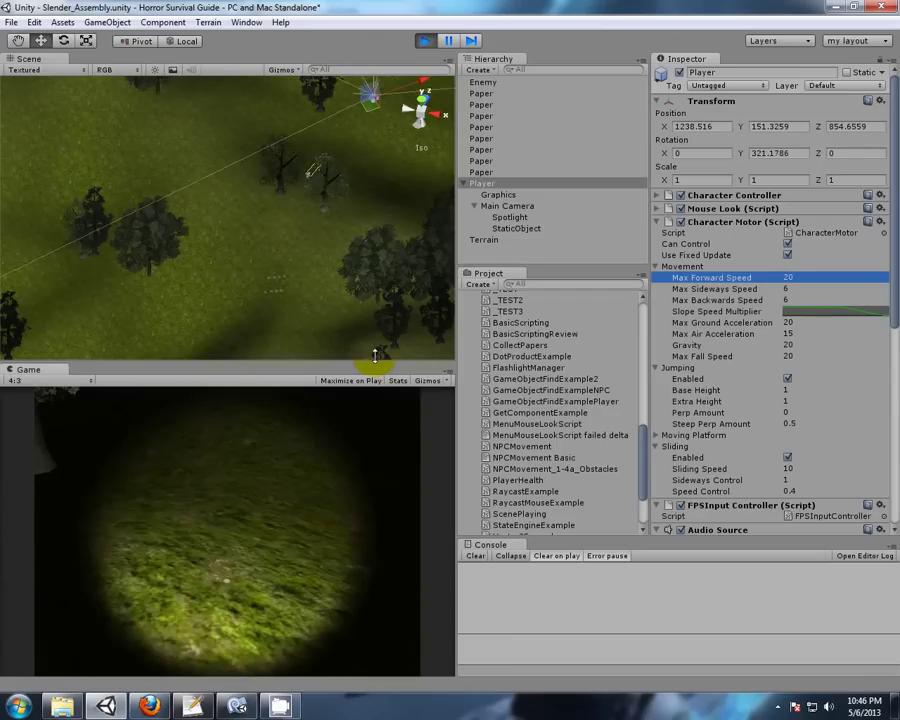
pyautogui.press('w')
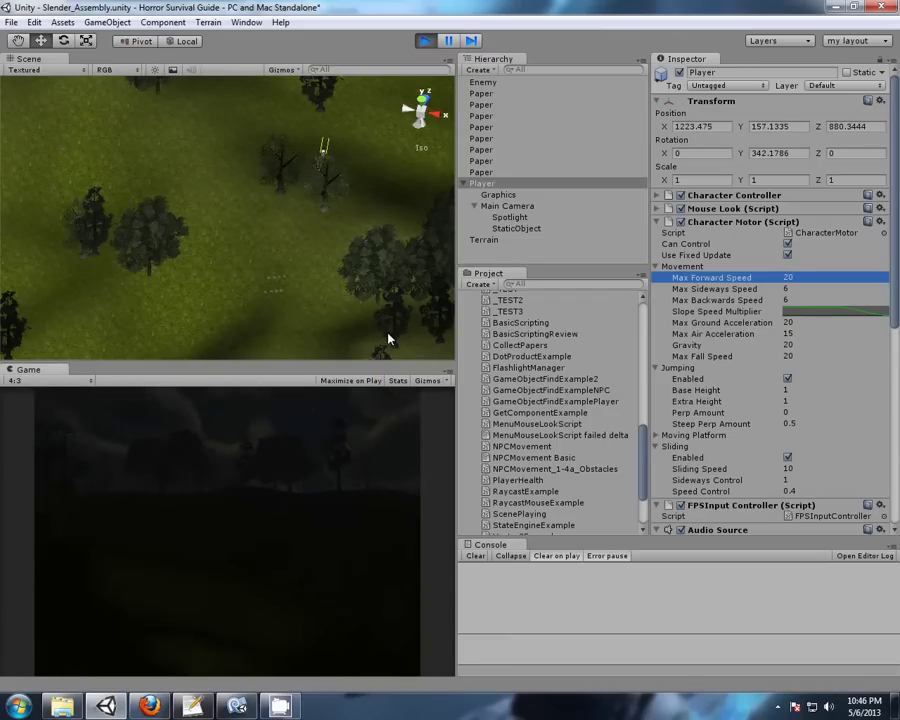
pyautogui.press('w')
pyautogui.press('w')
pyautogui.moveTo(410, 165); pyautogui.dragTo(365, 268, button='middle')
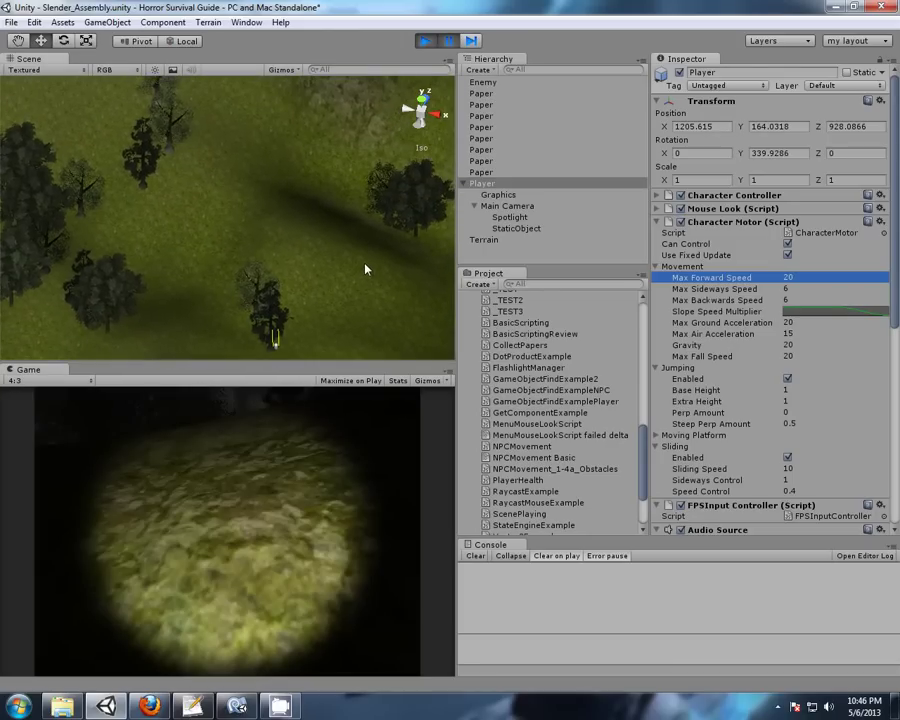
pyautogui.click(451, 47)
pyautogui.press('w')
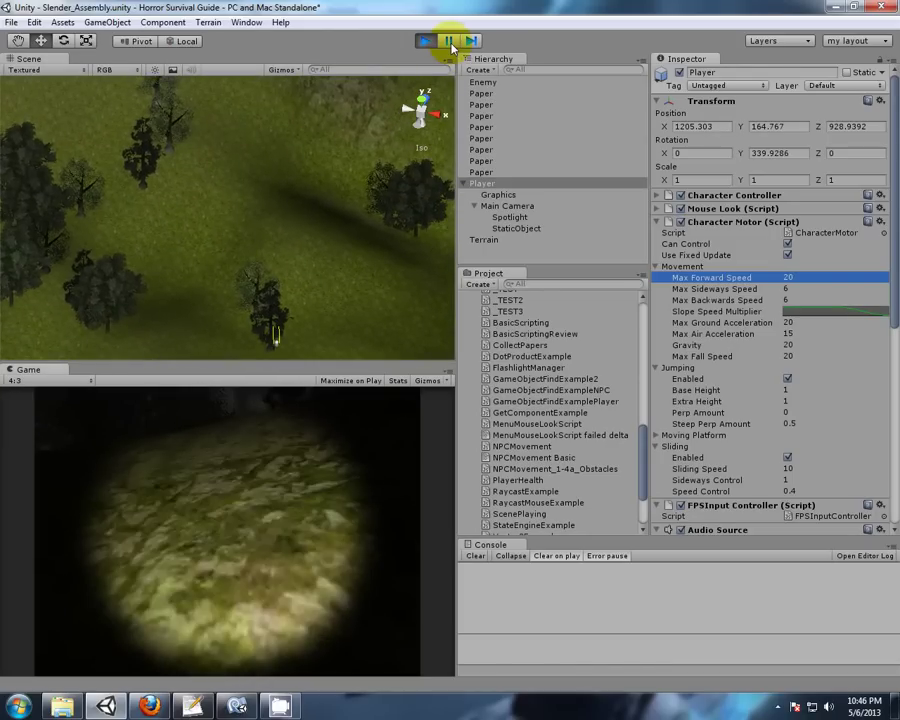
pyautogui.press('w')
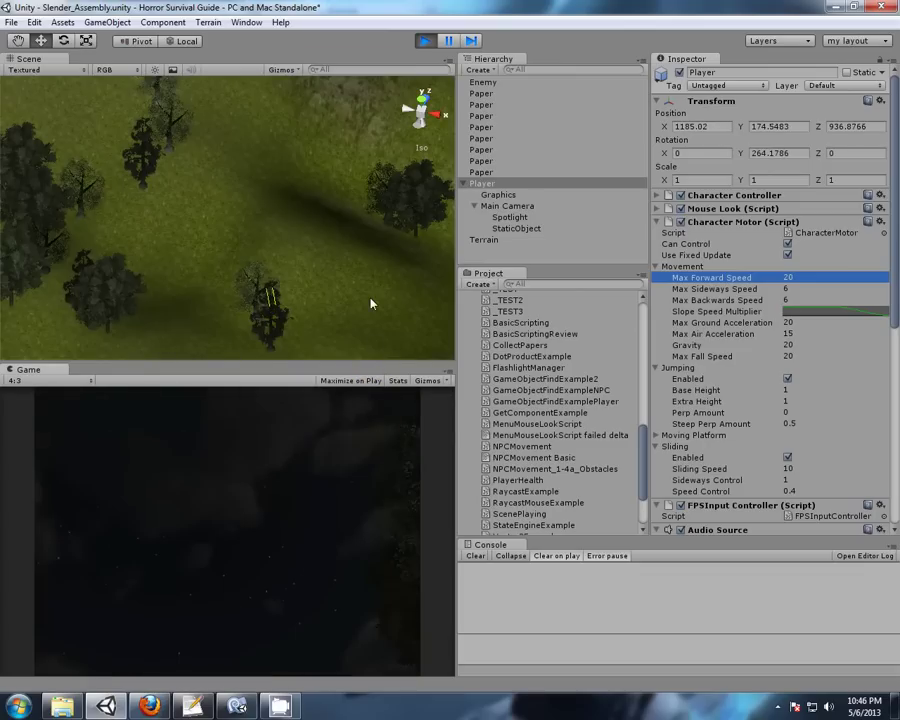
pyautogui.press('w')
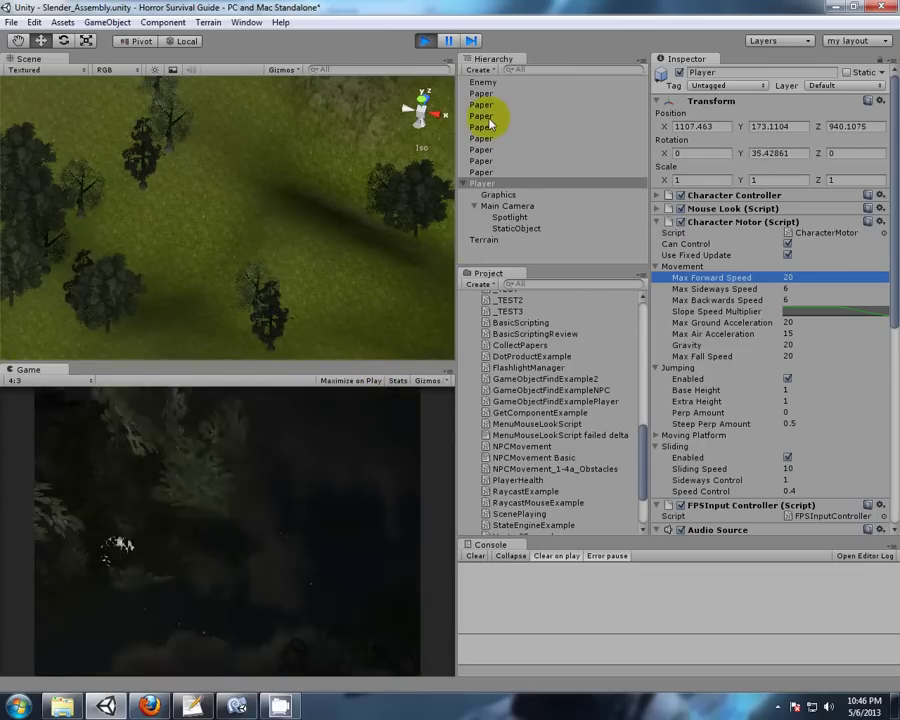
# Frame the Enemy in the scene and examine its tilt and its position relative to the Player from several angles.
pyautogui.click(482, 82)
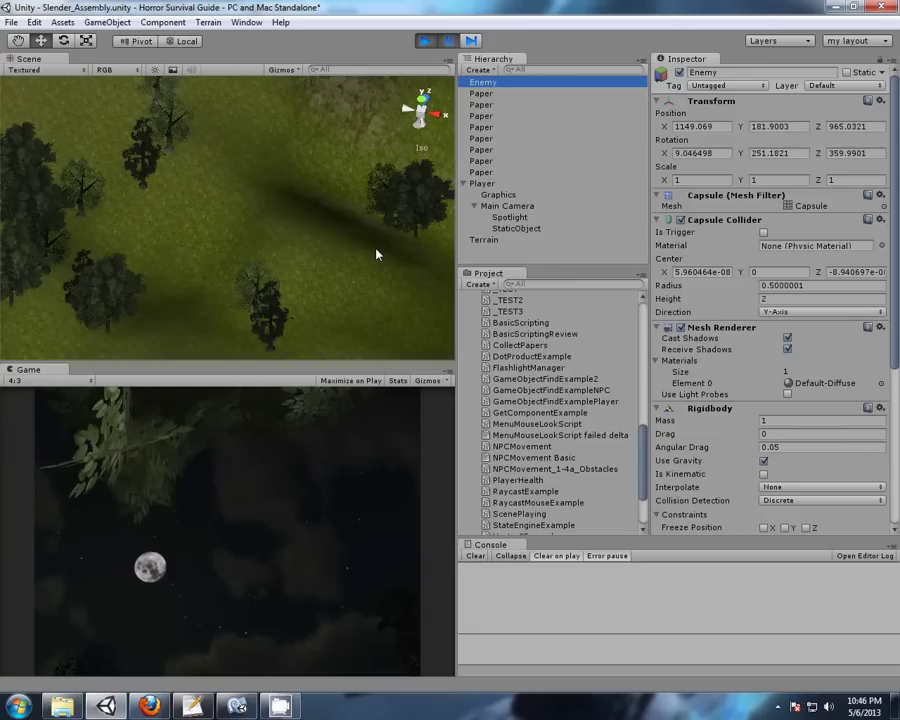
pyautogui.doubleClick(484, 82)
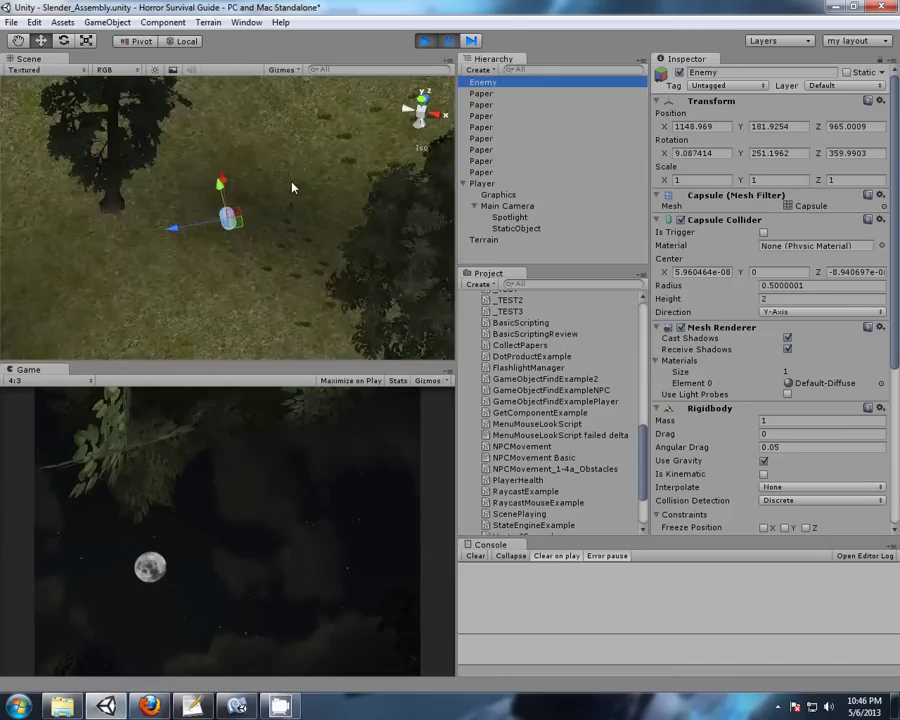
pyautogui.scroll(-8, 296, 190)
pyautogui.keyDown('alt'); pyautogui.moveTo(305, 204); pyautogui.dragTo(217, 241); pyautogui.keyUp('alt')
pyautogui.moveTo(217, 241); pyautogui.dragTo(315, 241, button='middle')
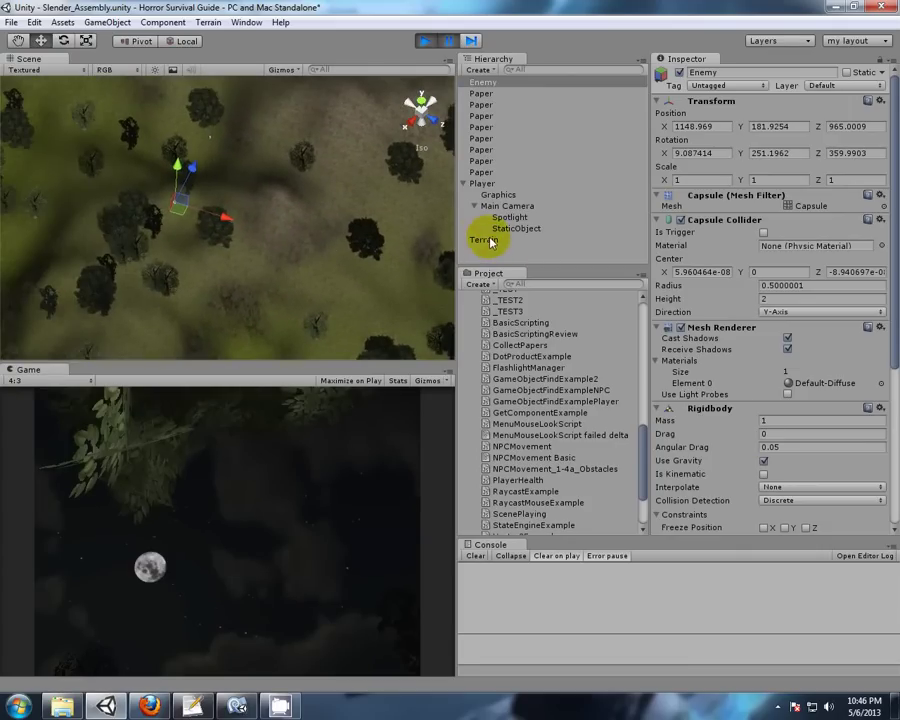
pyautogui.moveTo(275, 193); pyautogui.dragTo(337, 295, button='middle')
pyautogui.keyDown('alt'); pyautogui.moveTo(370, 254); pyautogui.dragTo(238, 291); pyautogui.keyUp('alt')
pyautogui.keyDown('alt'); pyautogui.moveTo(122, 190); pyautogui.dragTo(323, 163); pyautogui.keyUp('alt')
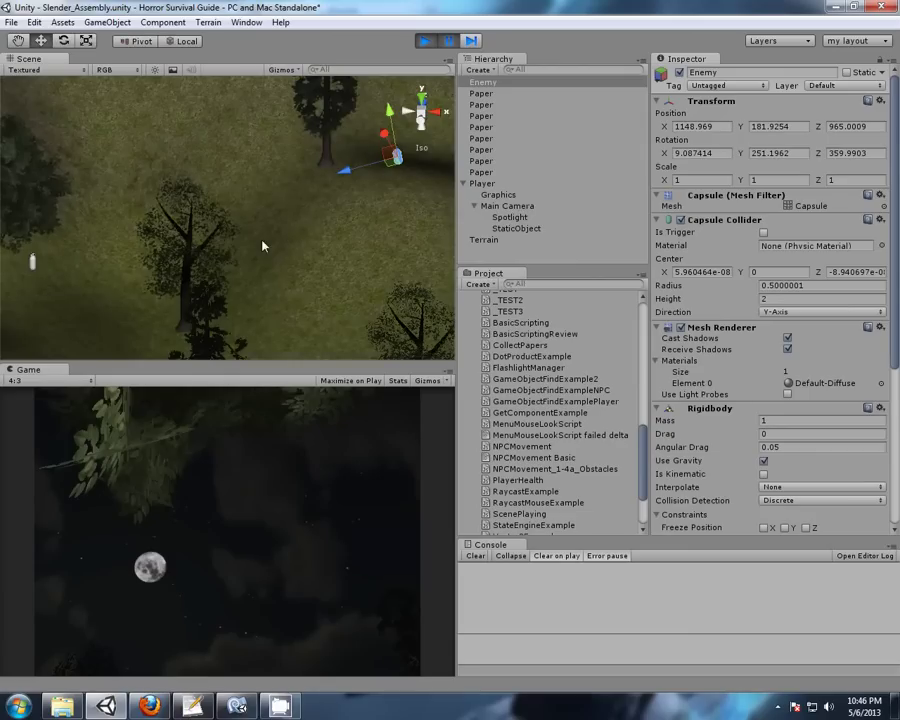
pyautogui.keyDown('alt'); pyautogui.moveTo(261, 243); pyautogui.dragTo(310, 237); pyautogui.keyUp('alt')
pyautogui.keyDown('alt'); pyautogui.moveTo(203, 262); pyautogui.dragTo(261, 253); pyautogui.keyUp('alt')
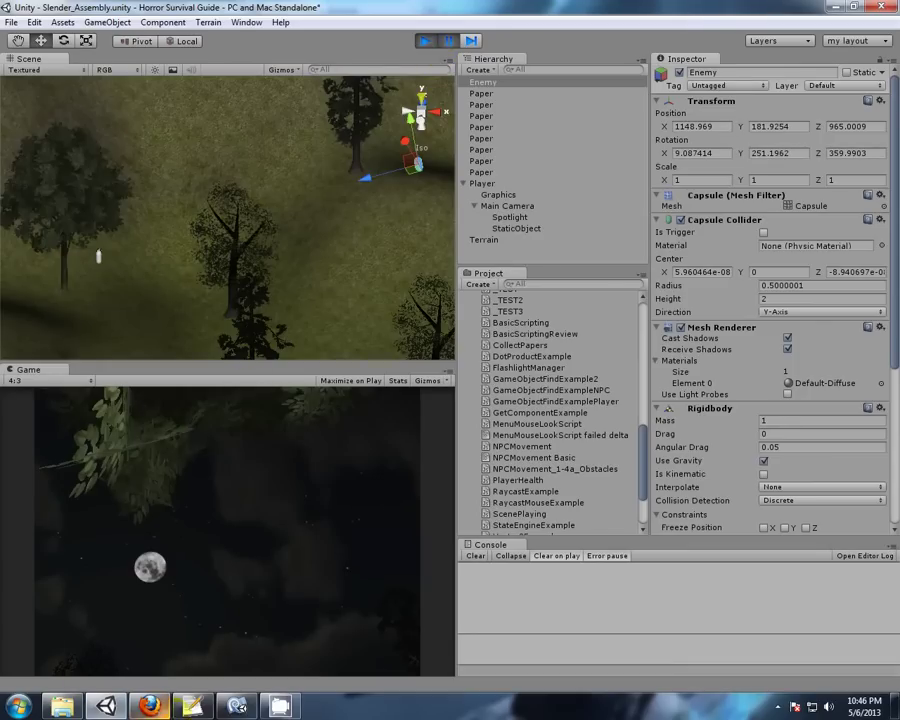
# Switch to Notepad++ to review the issue notes in Slender Assembled.txt, and stop the running game in Unity.
pyautogui.click(193, 707)
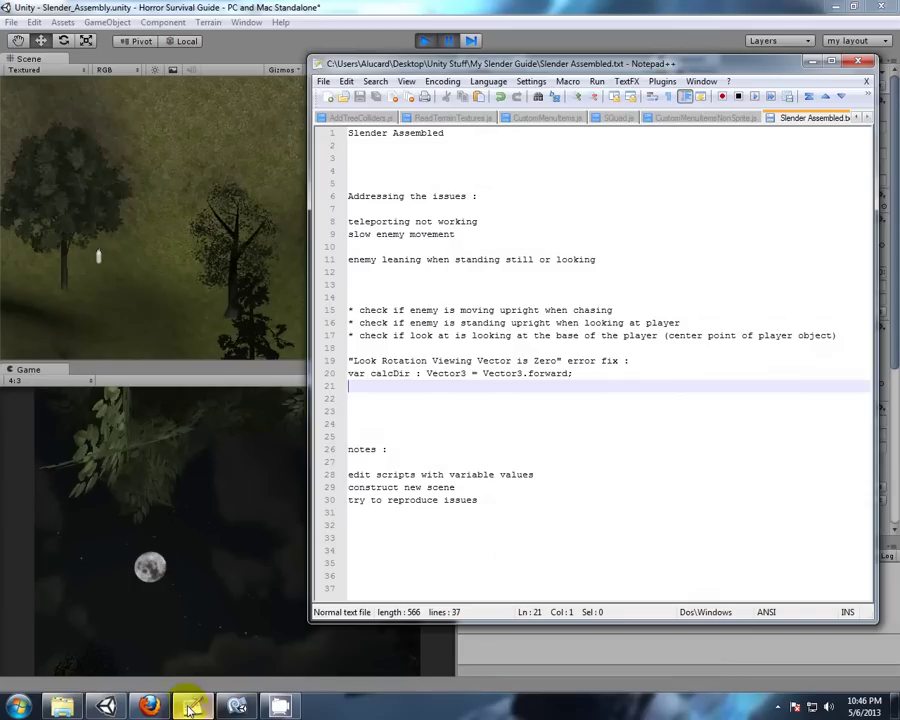
pyautogui.click(505, 501)
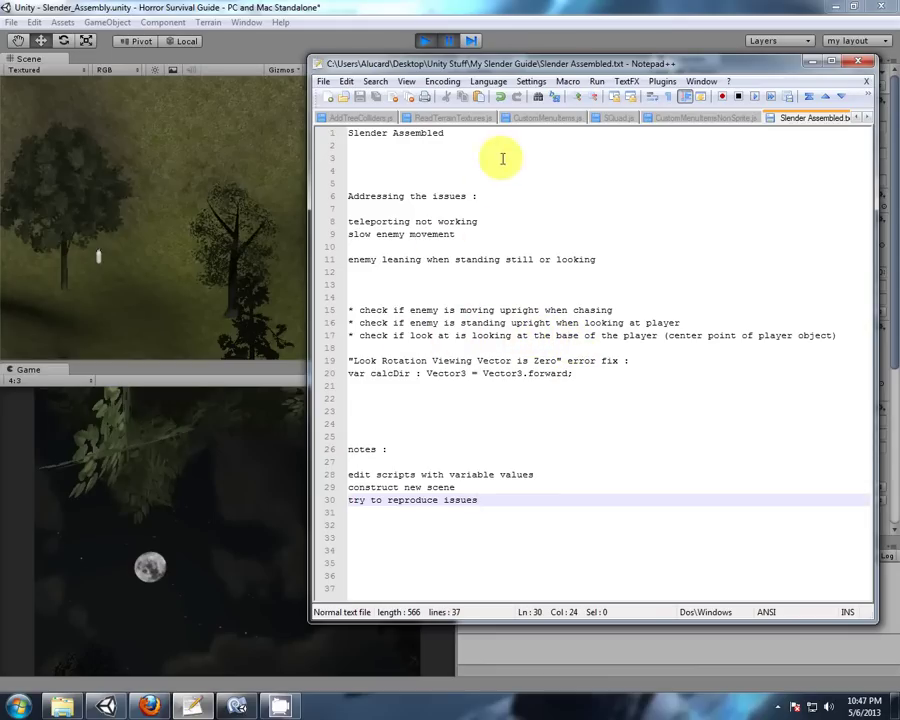
pyautogui.click(424, 41)
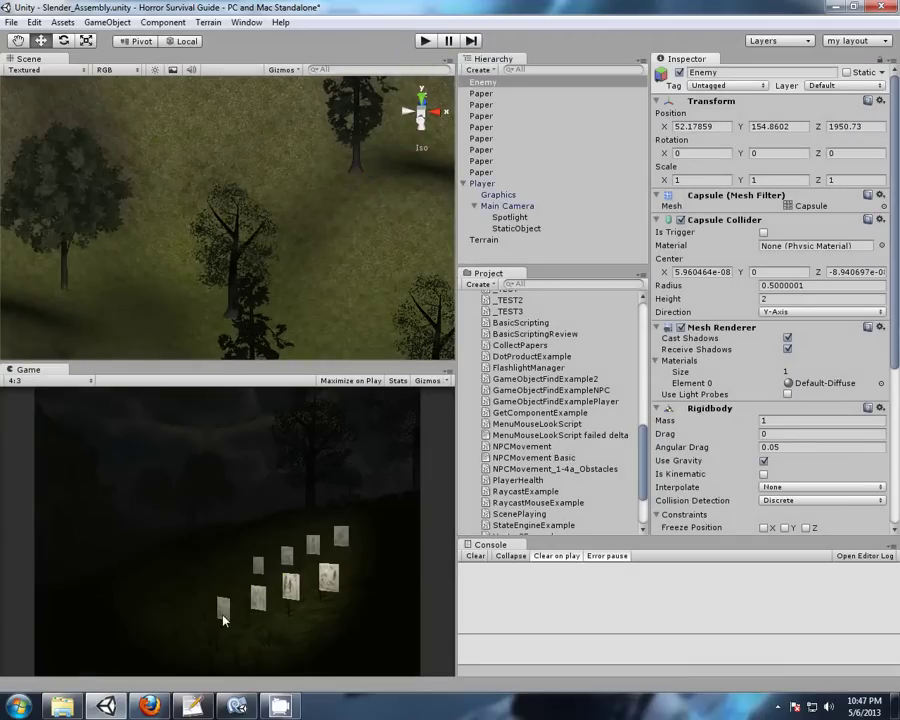
# Switch to MonoDevelop and read through NPCMovement.js, tracing where SlenderDecisions sets the Idle state and how Update handles it.
pyautogui.click(237, 707)
pyautogui.click(300, 183)
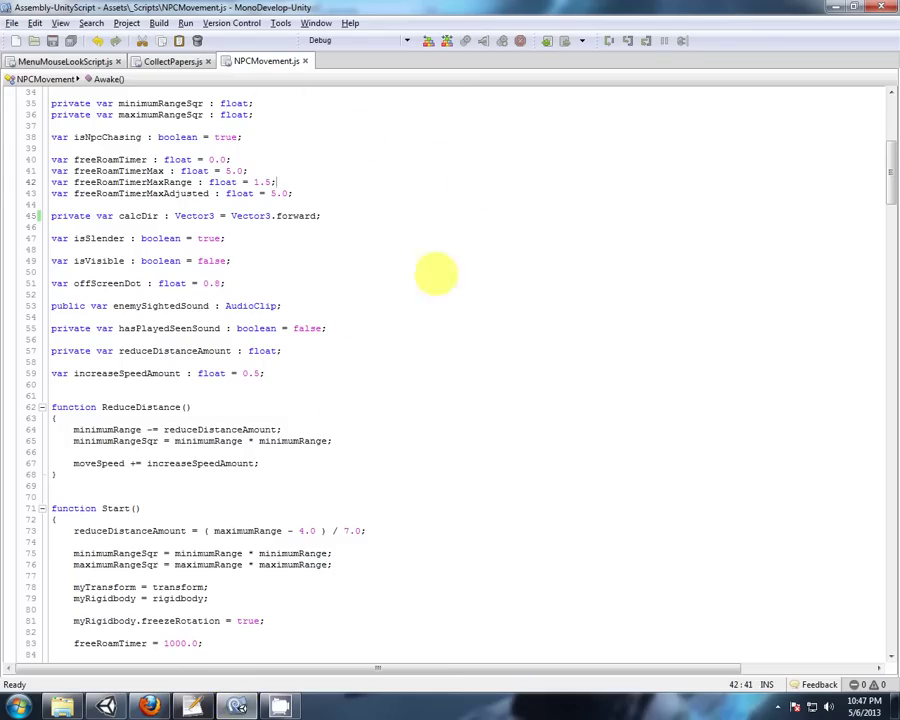
pyautogui.scroll(-20, 195, 440)
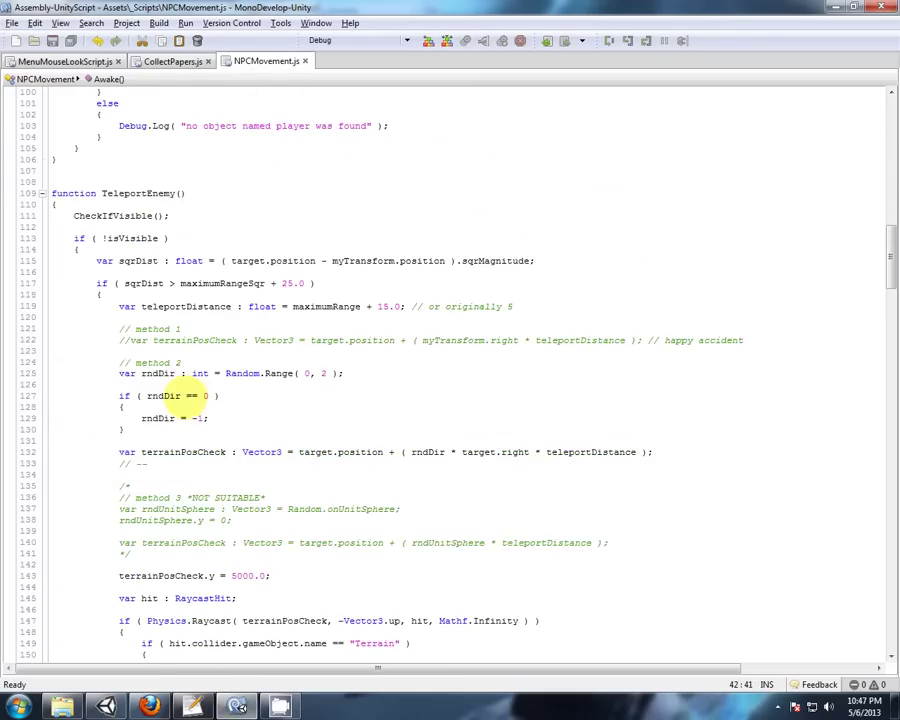
pyautogui.scroll(-20, 227, 235)
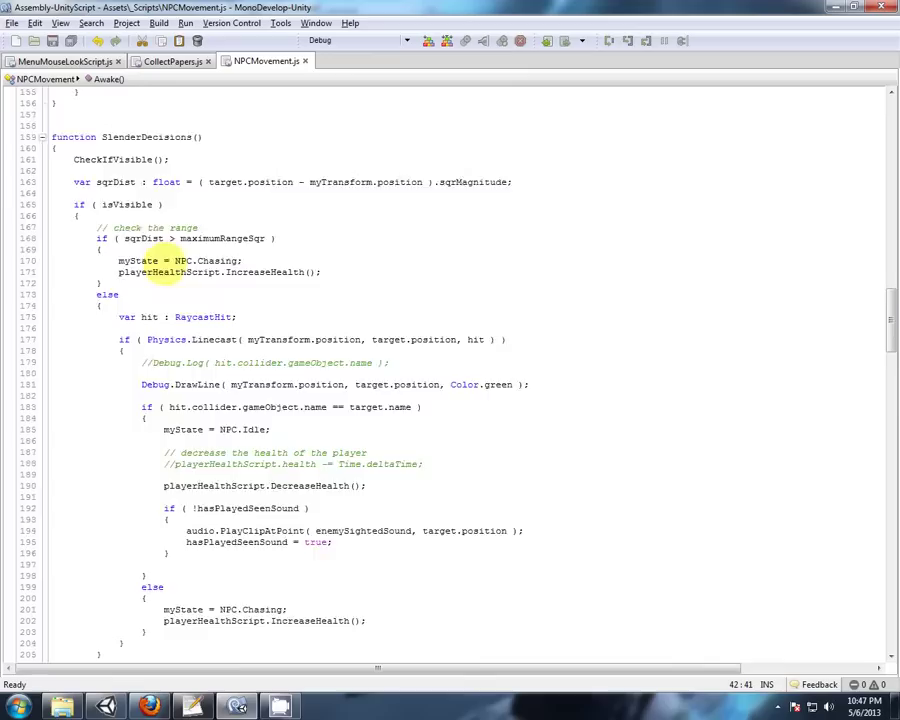
pyautogui.click(230, 367)
pyautogui.click(274, 367)
pyautogui.press('Left')
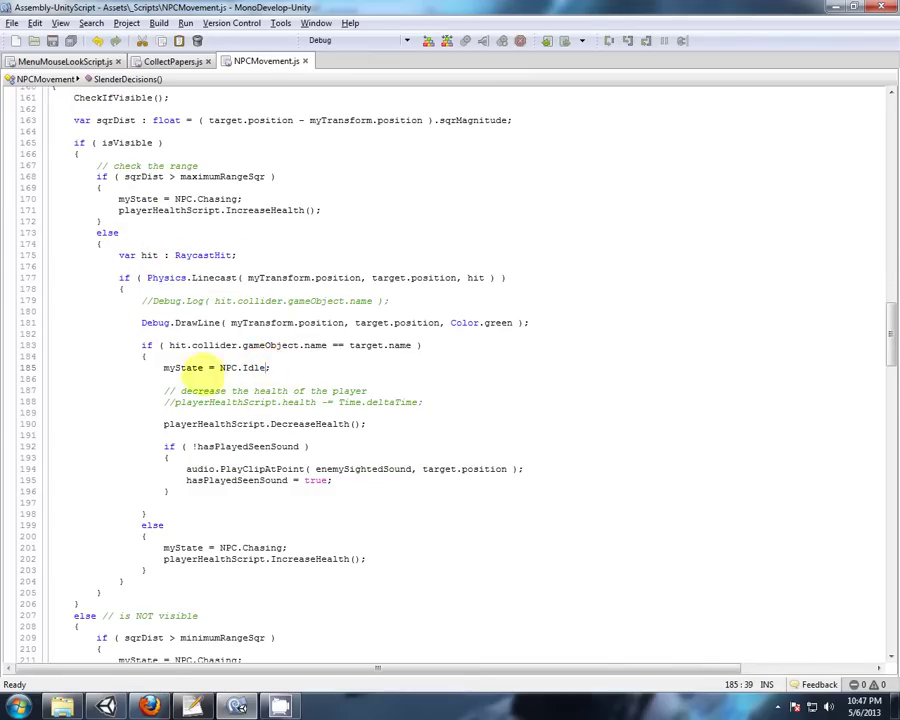
pyautogui.scroll(-7, 200, 368)
pyautogui.scroll(-20, 200, 368)
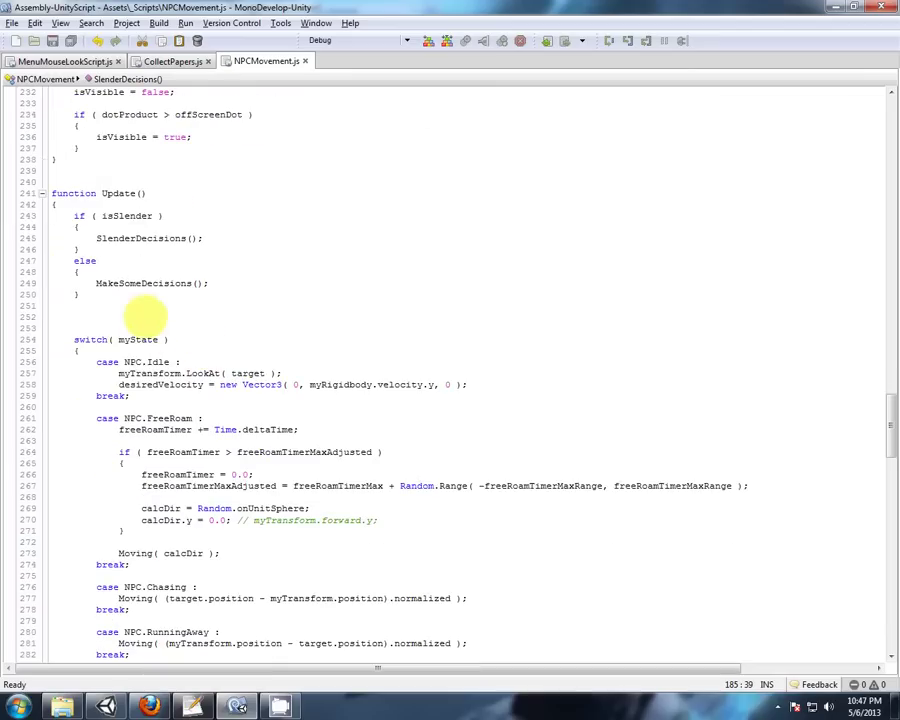
# Search NPCMovement.js for other uses of myTransform.LookAt and close the search.
pyautogui.click(280, 249)
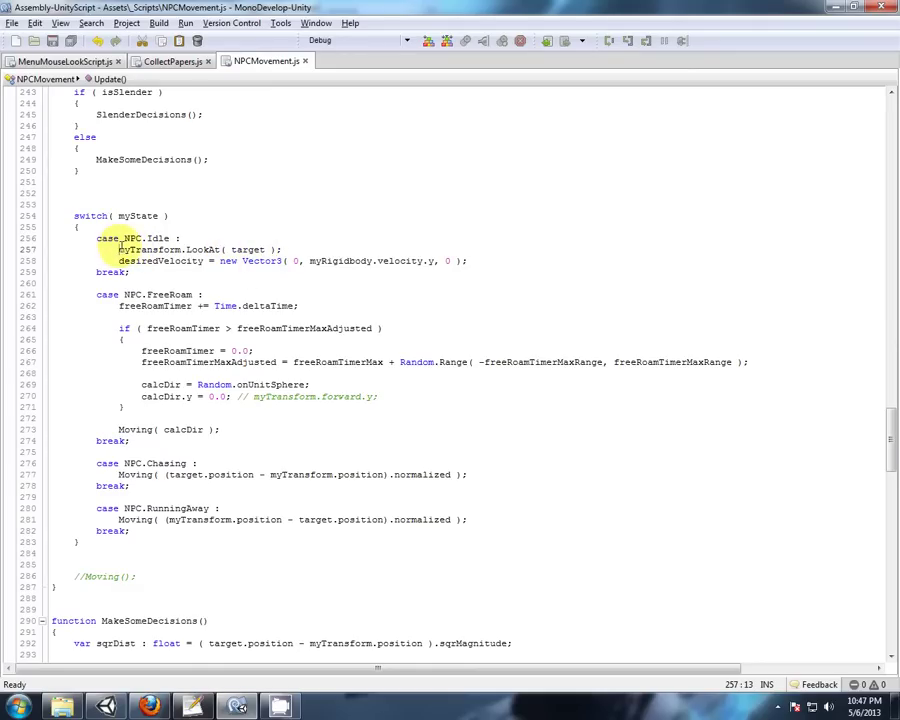
pyautogui.moveTo(117, 249); pyautogui.dragTo(211, 249)
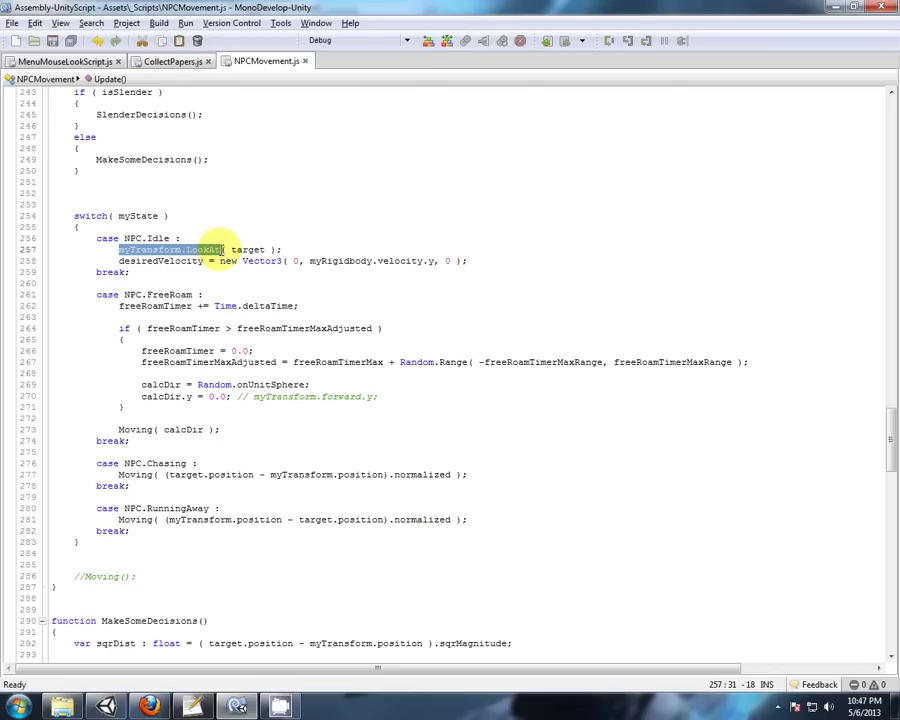
pyautogui.hotkey('ctrl', 'f')
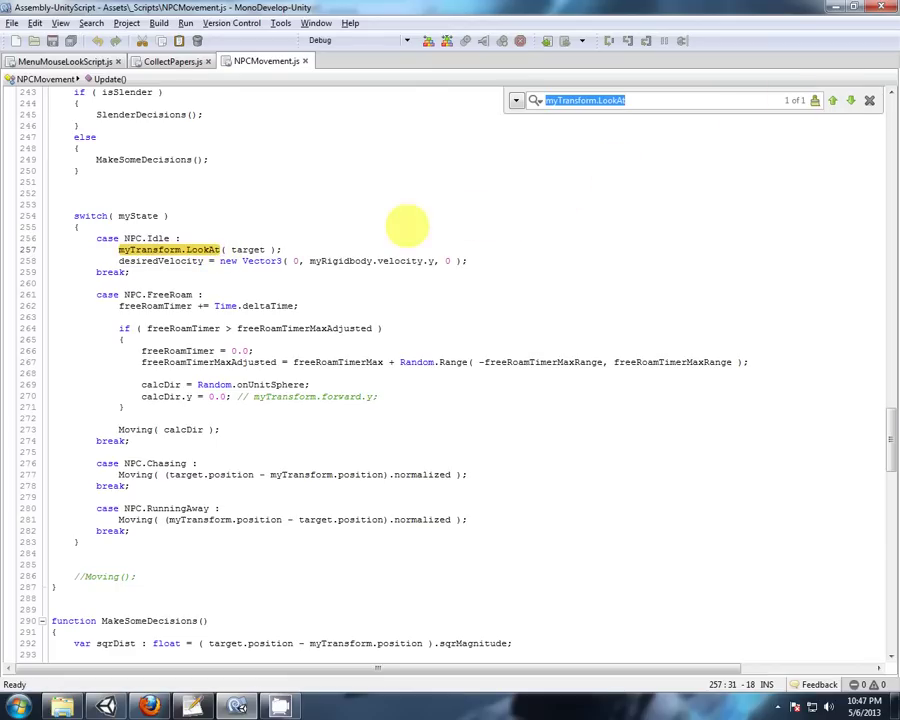
pyautogui.click(117, 249)
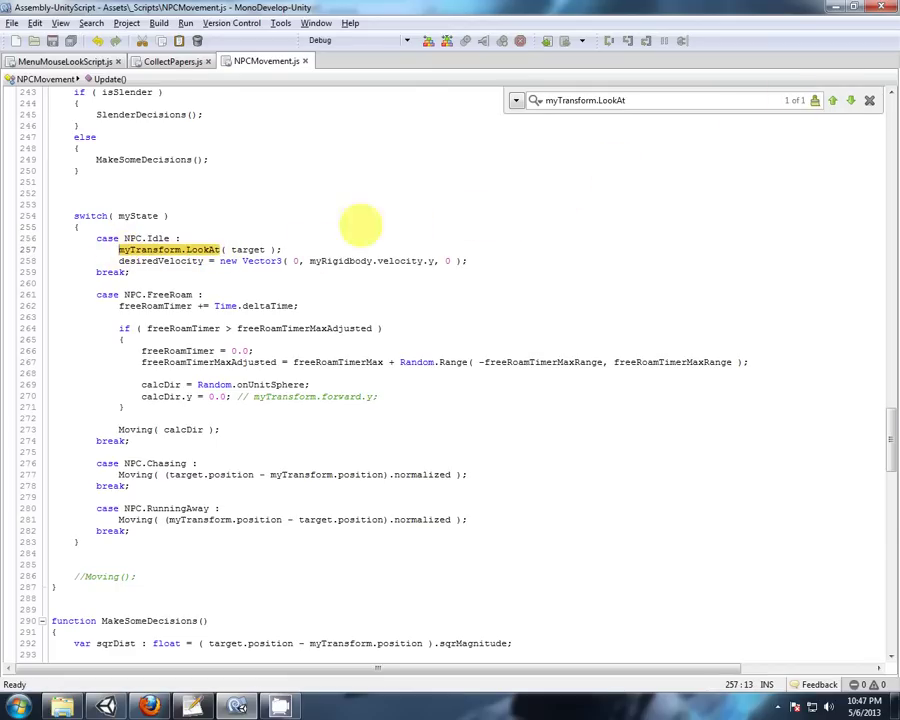
pyautogui.click(870, 101)
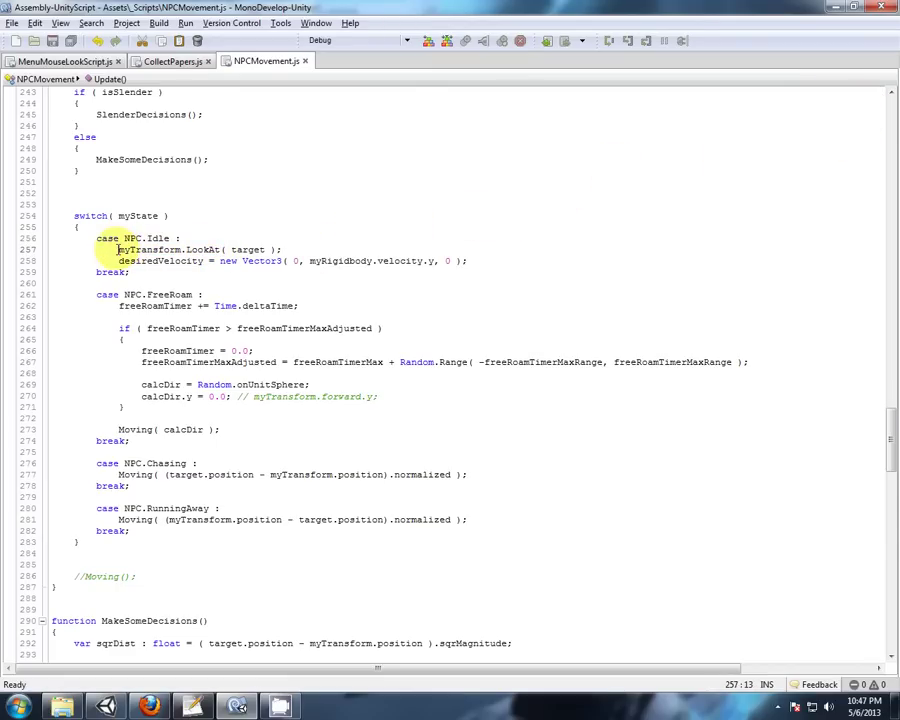
# Comment out the myTransform.LookAt( target ) line in the NPC.Idle case and begin a var declaration on a new line below it.
pyautogui.write('//')
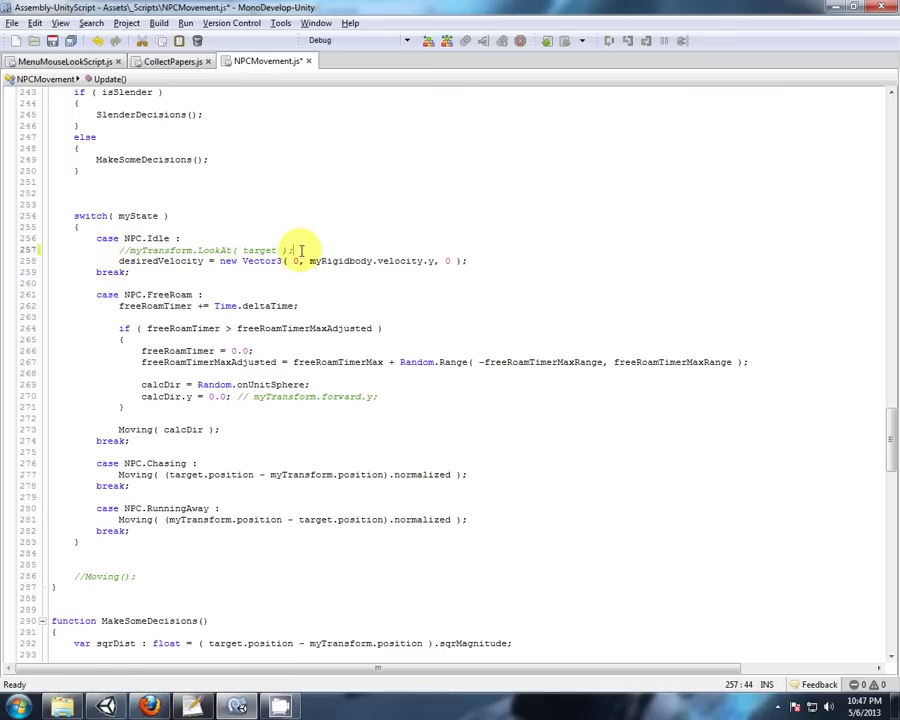
pyautogui.press('Return')
pyautogui.press('Return')
pyautogui.press('Return')
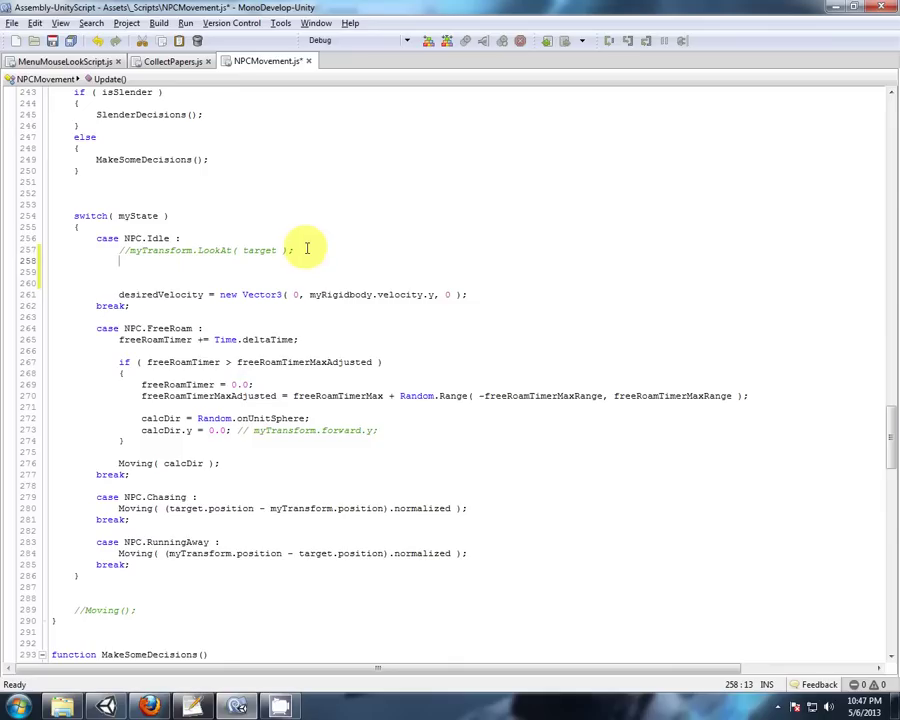
pyautogui.press('Return')
pyautogui.write('var ')
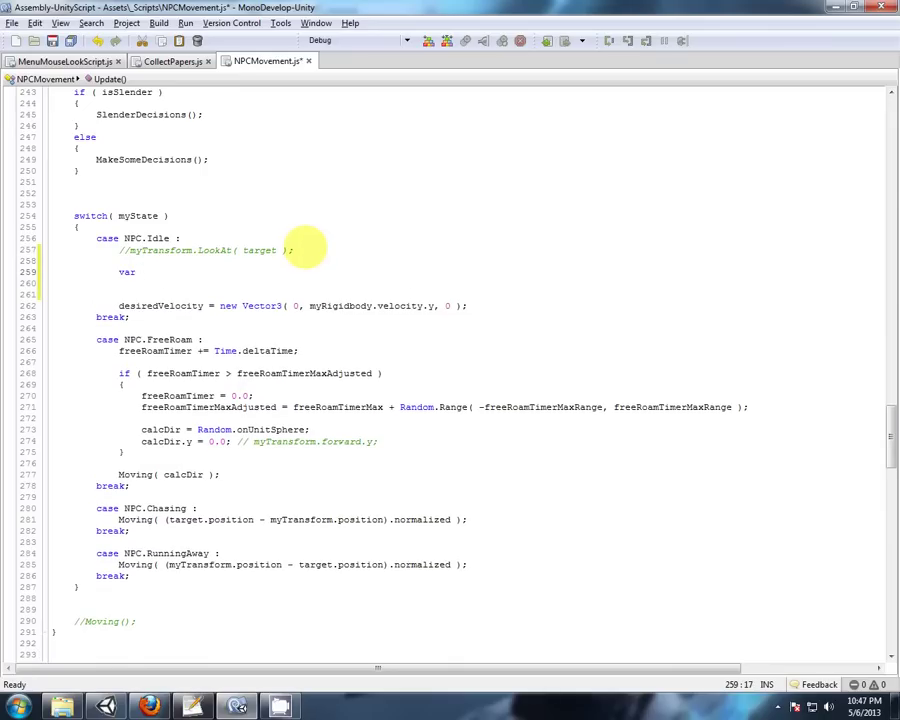
pyautogui.write('newLook')
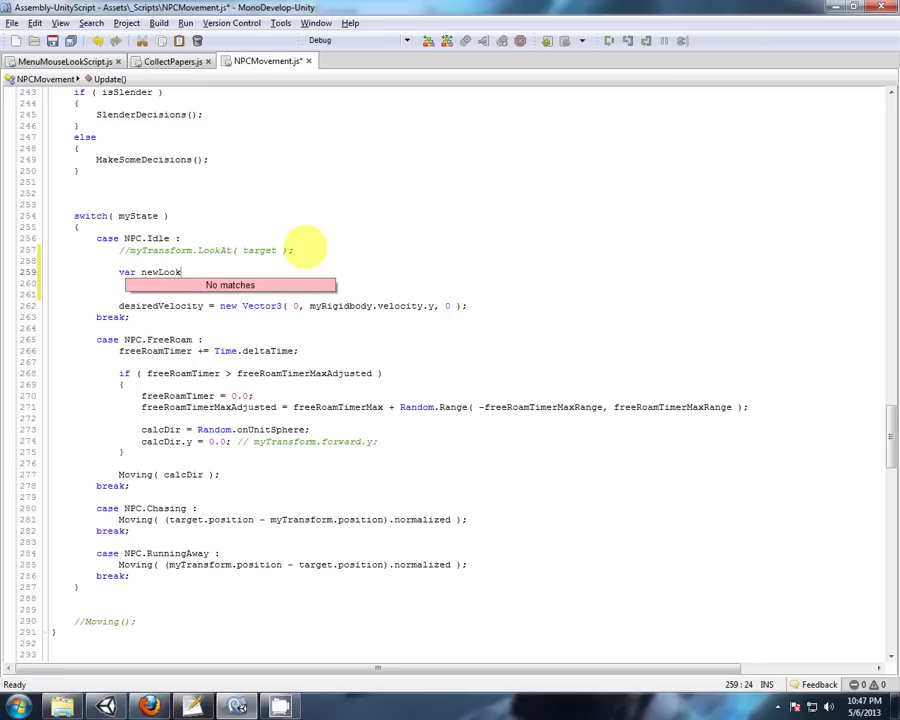
pyautogui.press('BackSpace')
pyautogui.press('BackSpace')
pyautogui.press('BackSpace')
pyautogui.press('BackSpace')
pyautogui.press('BackSpace')
pyautogui.press('BackSpace')
pyautogui.press('BackSpace')
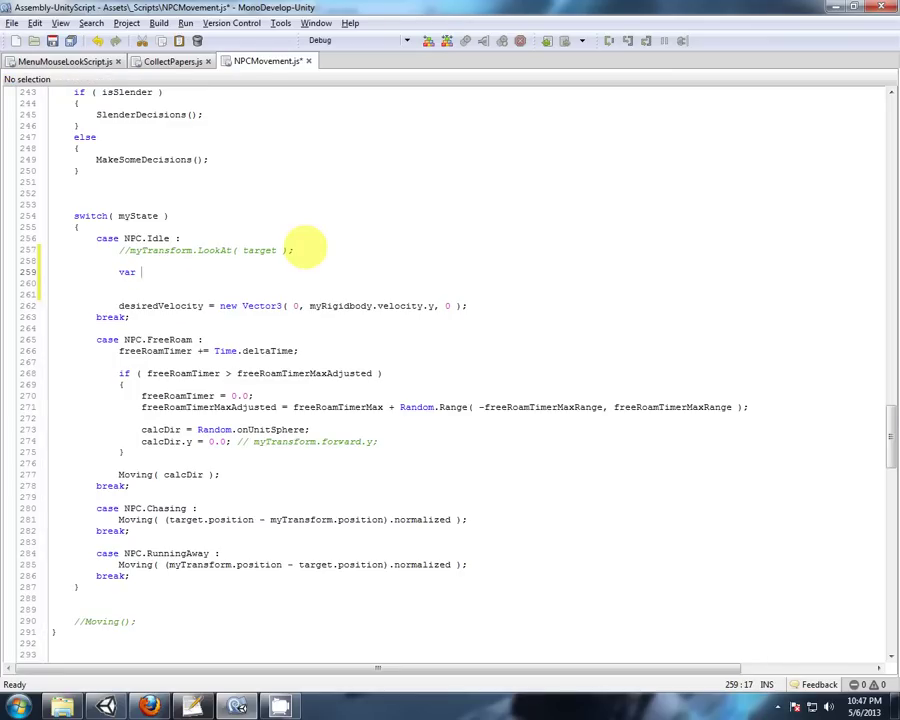
# Complete the Idle-case declaration as targetLookRot : Vector3 = Vector3( ); leaving the parentheses empty.
pyautogui.write('target')
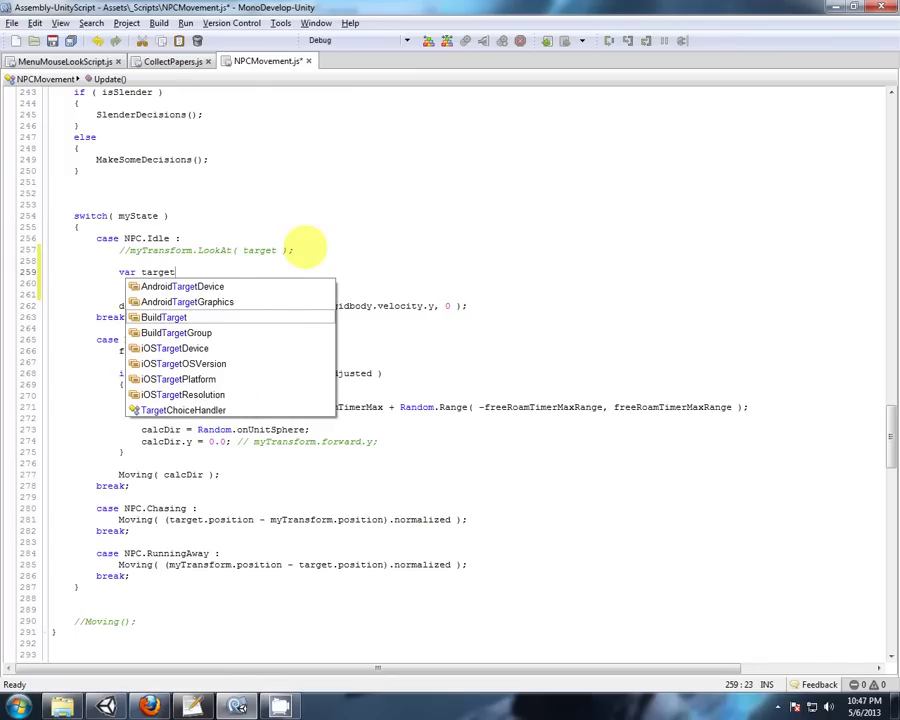
pyautogui.write('Look')
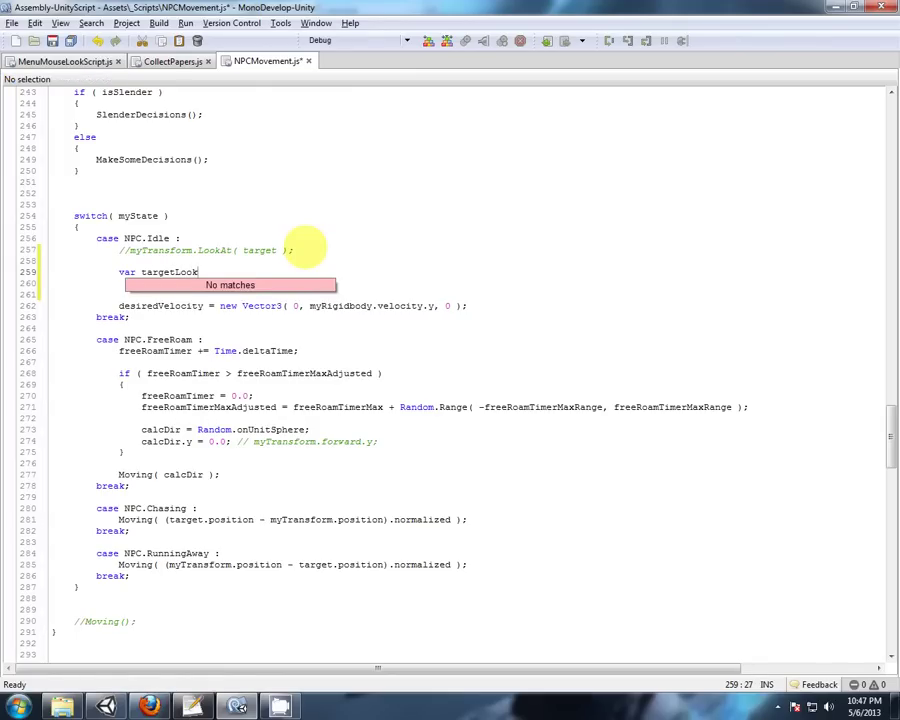
pyautogui.write('Rot : ')
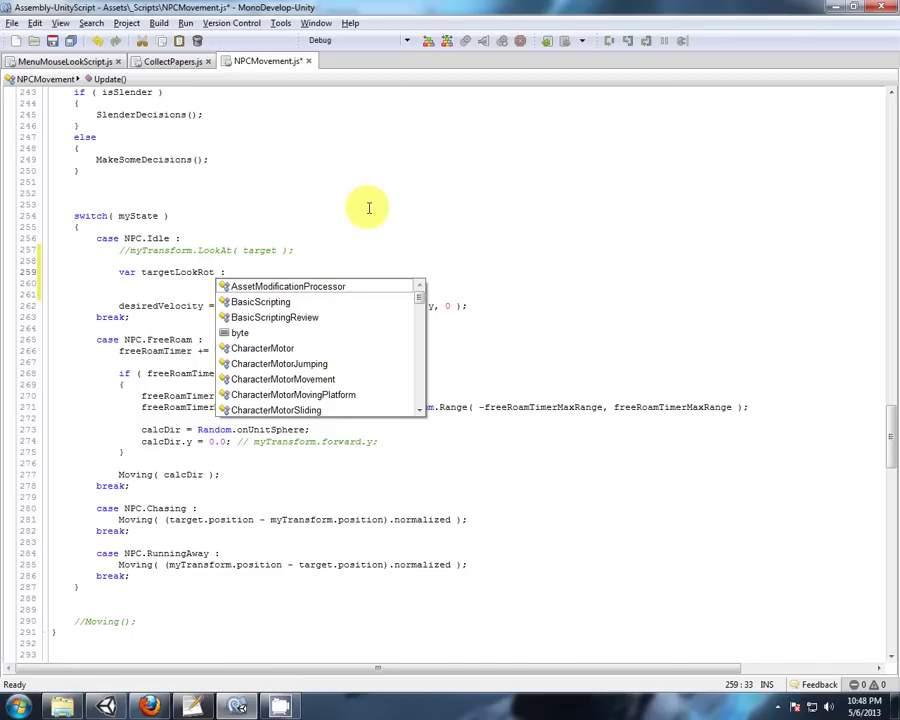
pyautogui.write('VEctor3')
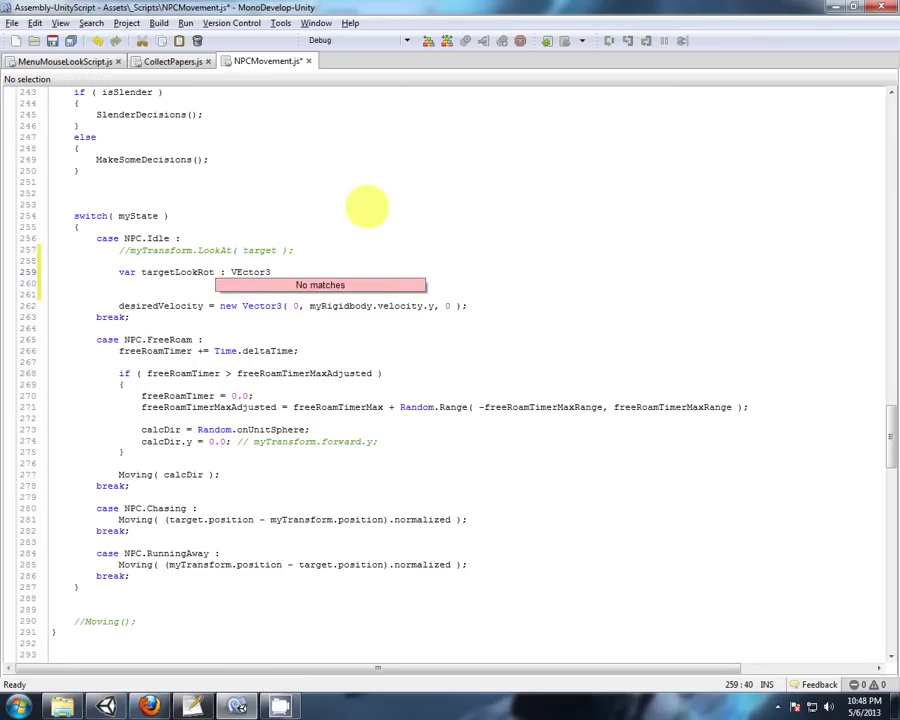
pyautogui.write(' = ')
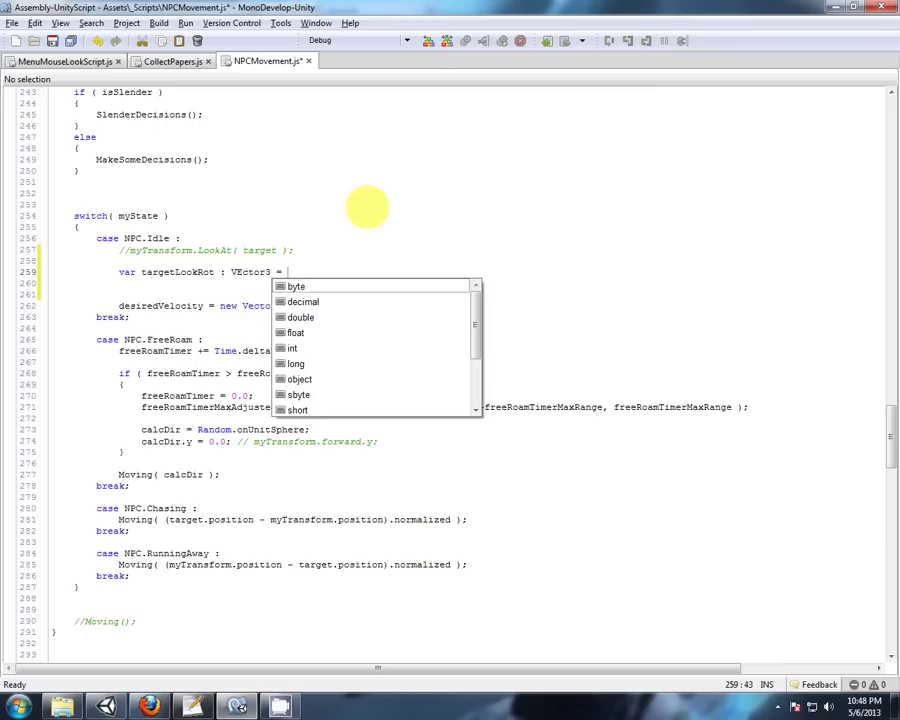
pyautogui.write('Vector3')
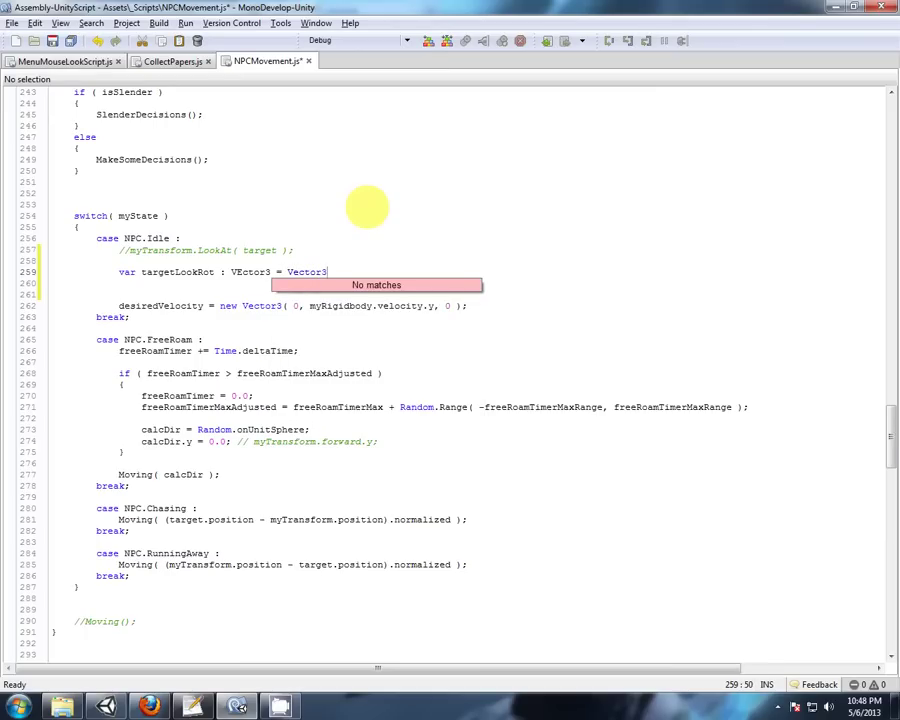
pyautogui.write('(  );')
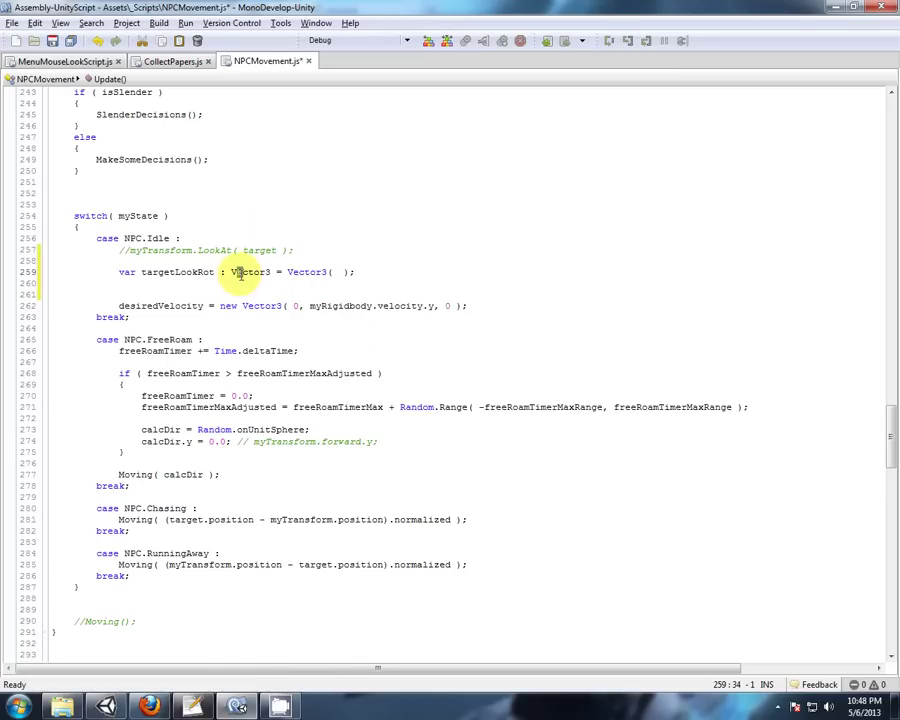
pyautogui.write('e')
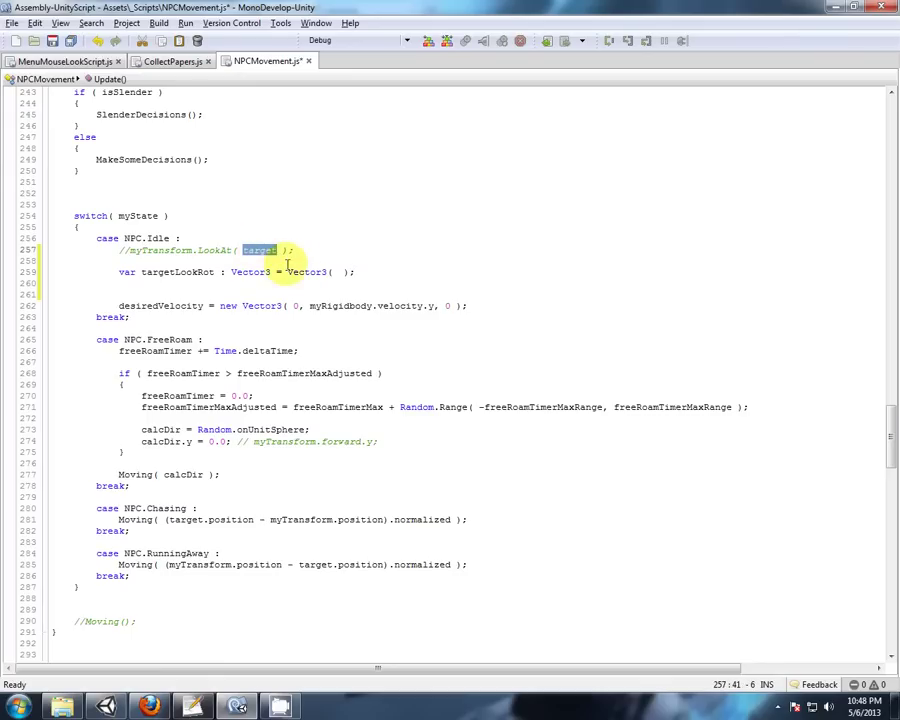
# Check the variable declarations at the start of the script, and enter target.position.x as the first component of the targetLookRot vector.
pyautogui.click(339, 272)
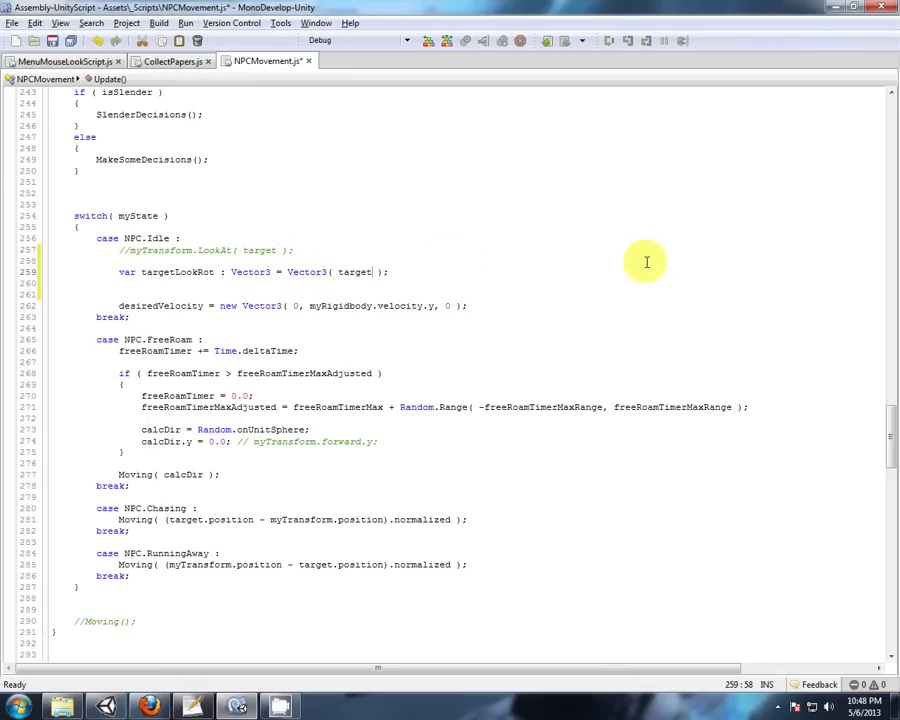
pyautogui.write('.pos')
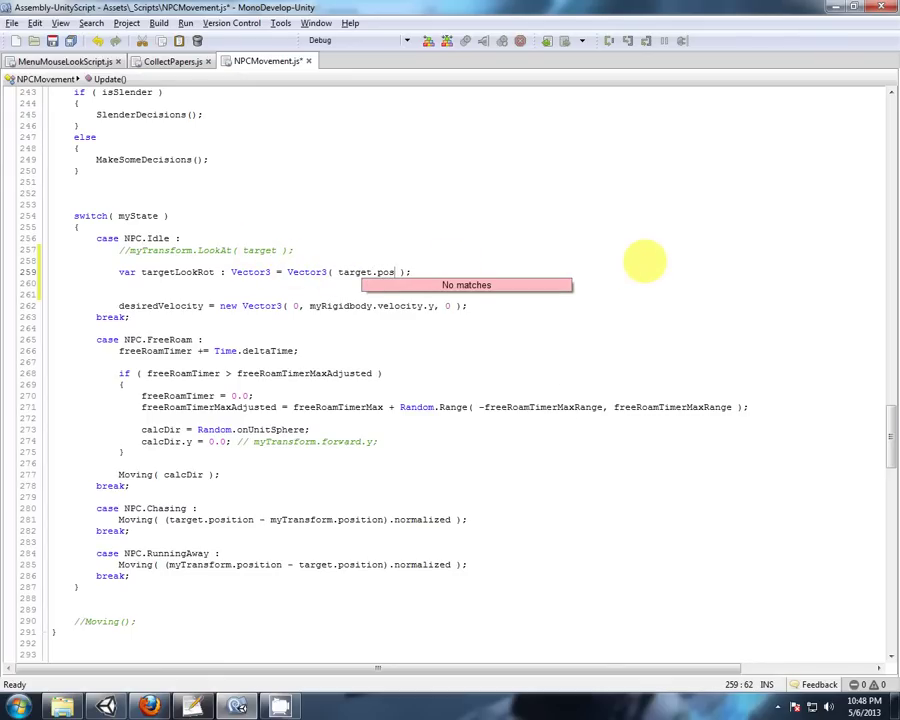
pyautogui.scroll(20, 258, 205)
pyautogui.scroll(20, 250, 203)
pyautogui.scroll(17, 250, 203)
pyautogui.click(163, 160)
pyautogui.scroll(-20, 102, 170)
pyautogui.scroll(-20, 110, 175)
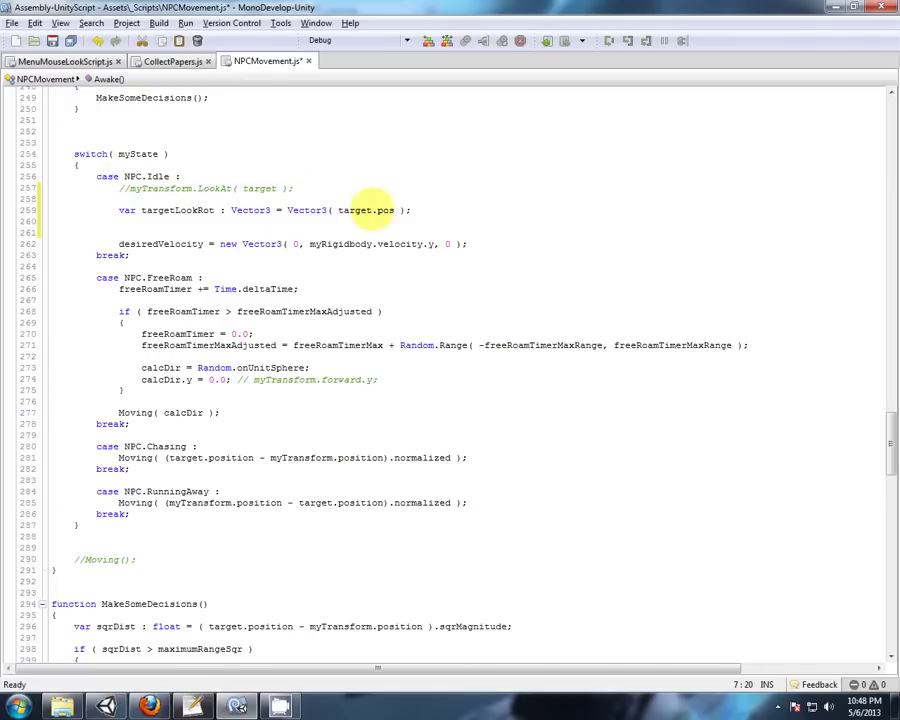
pyautogui.moveTo(392, 211); pyautogui.dragTo(480, 206)
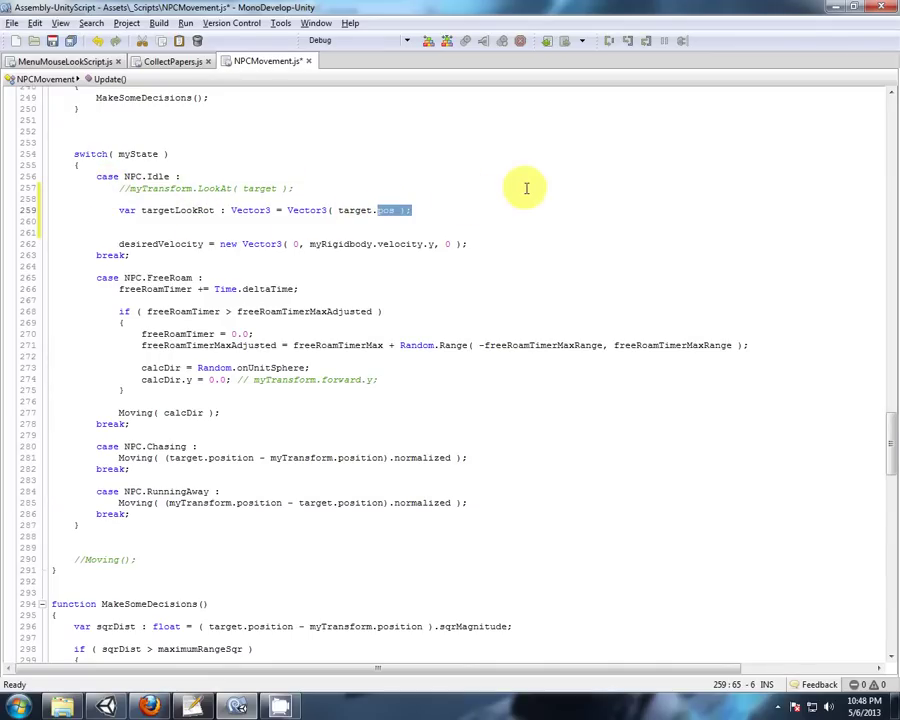
pyautogui.press('Down')
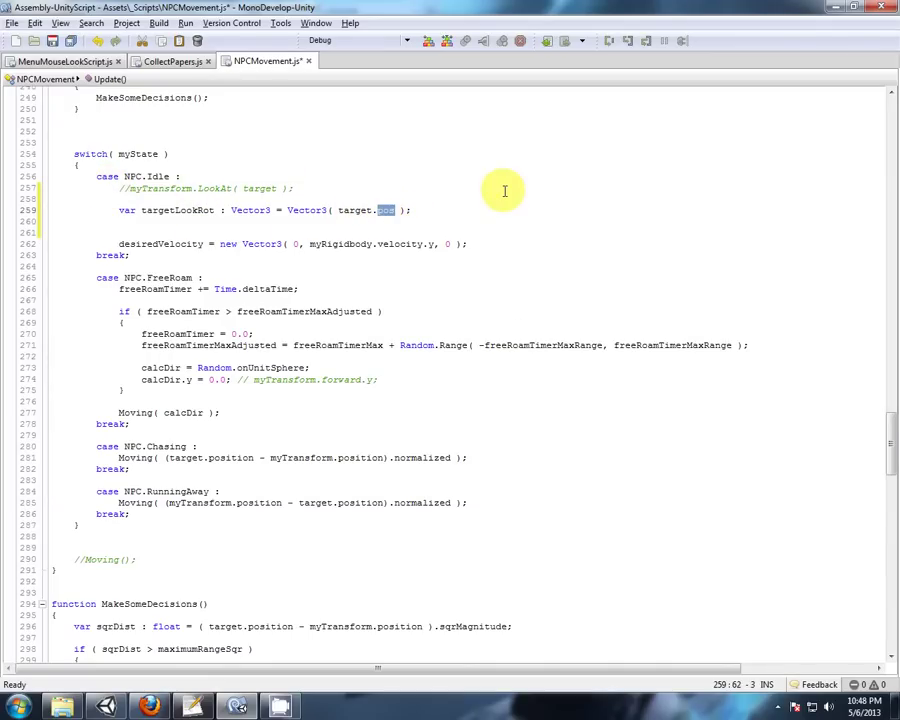
pyautogui.hotkey('ctrl', 'space')
pyautogui.write('ition.x,')
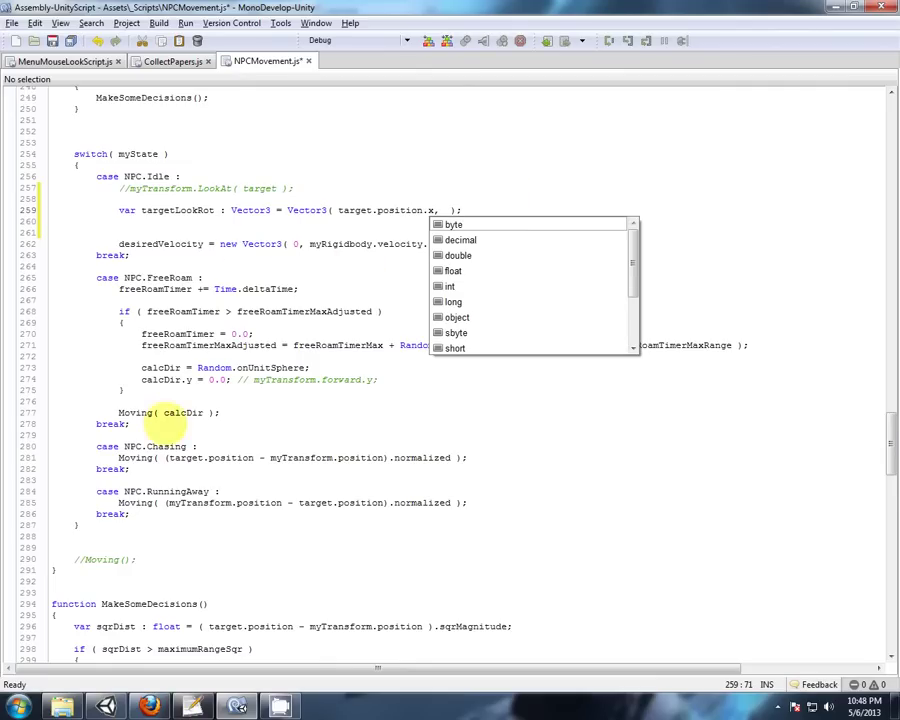
# Enter myTransform.position.y and target.position.z as the second and third components of targetLookRot and save the script.
pyautogui.scroll(-2, 175, 515)
pyautogui.scroll(-4, 175, 515)
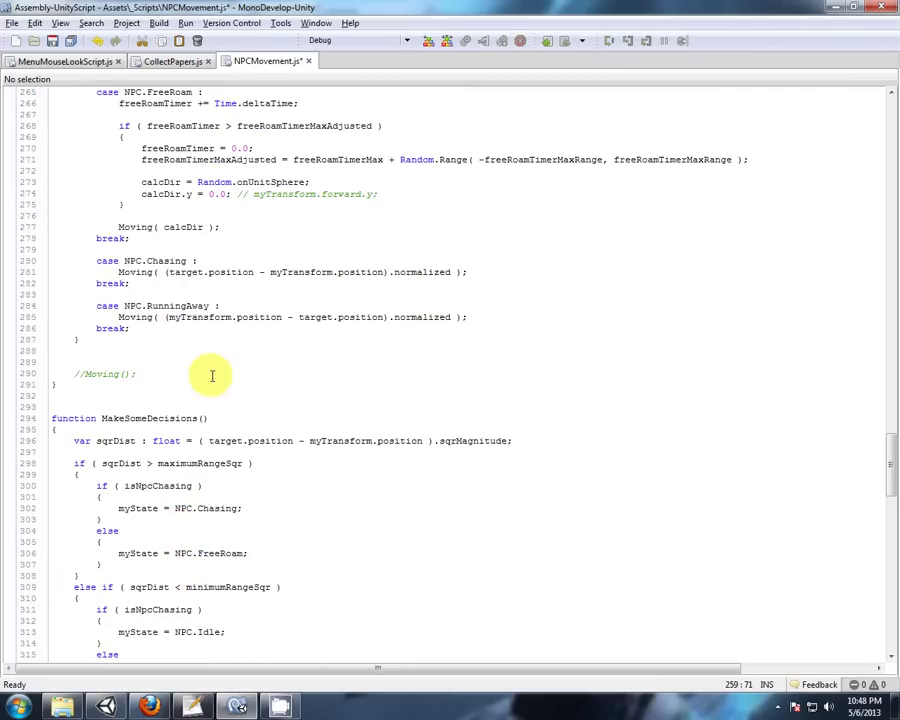
pyautogui.scroll(5, 330, 276)
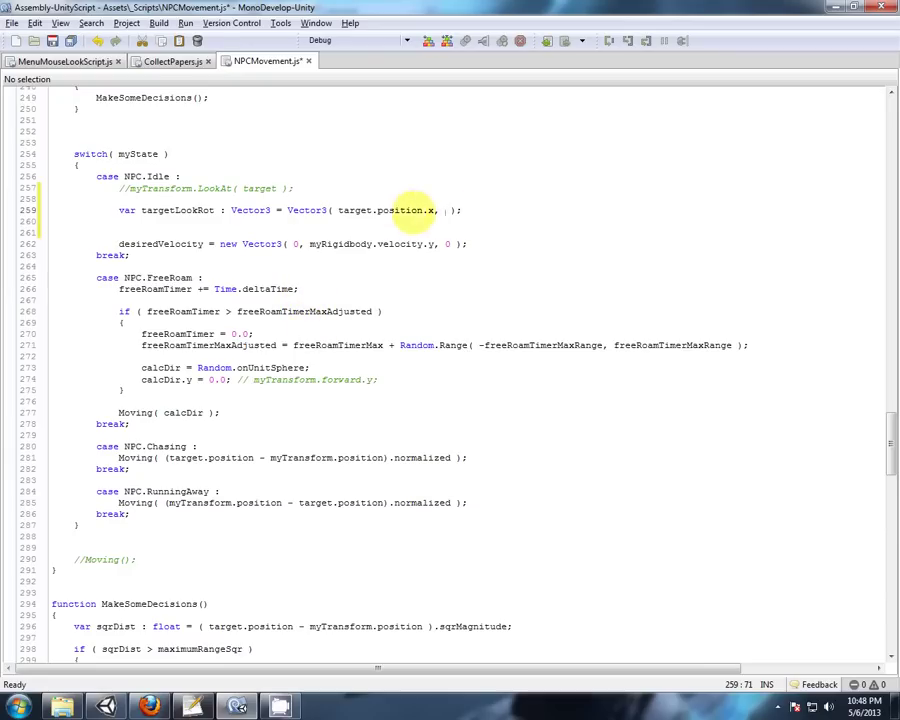
pyautogui.write('myTra')
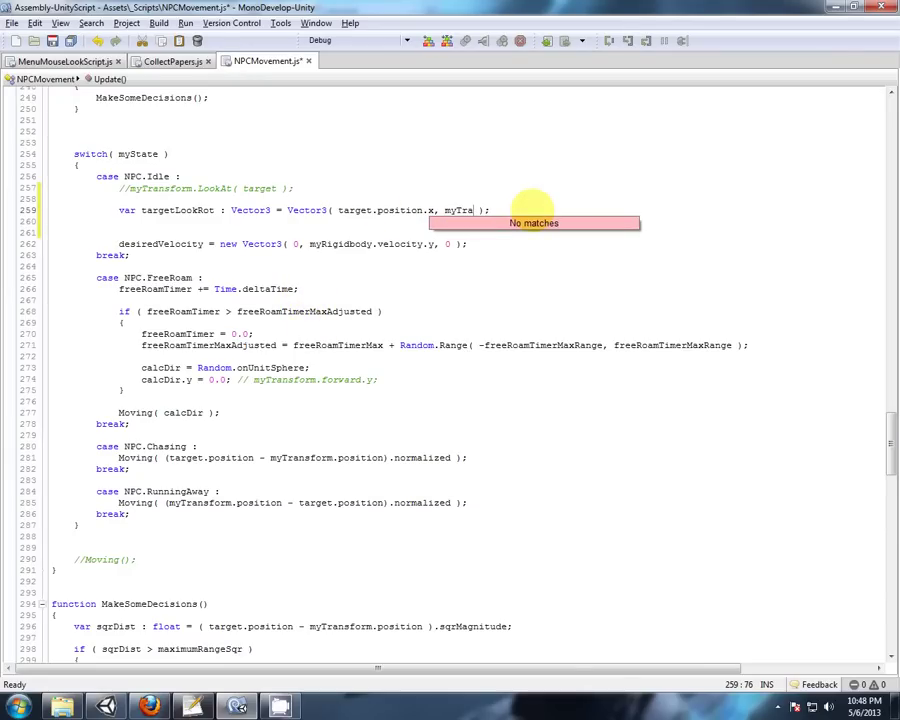
pyautogui.write('nsform.pos')
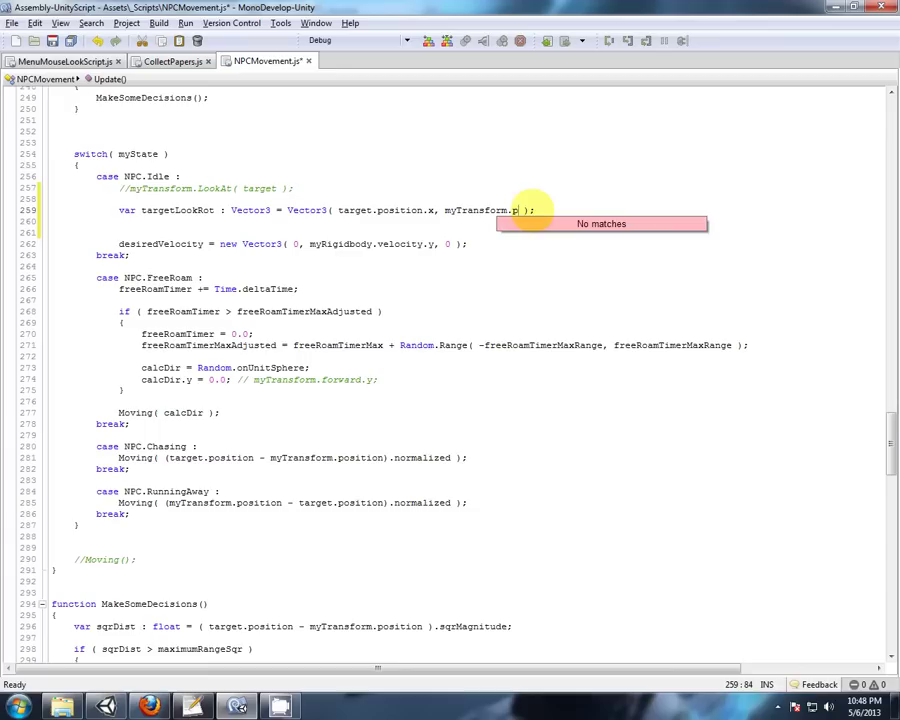
pyautogui.write('ition.y, target')
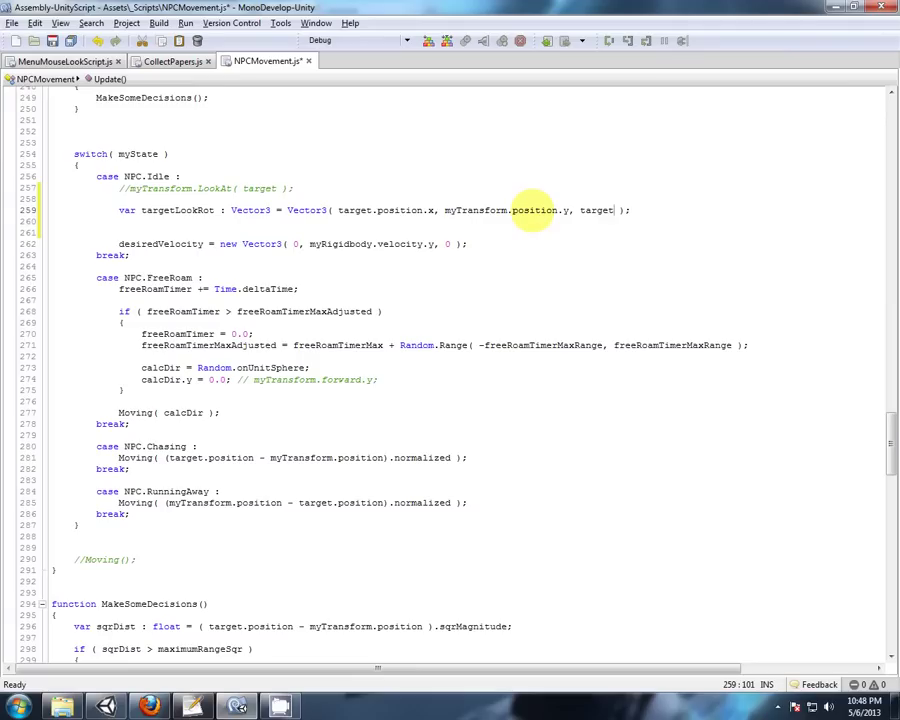
pyautogui.write('.pos')
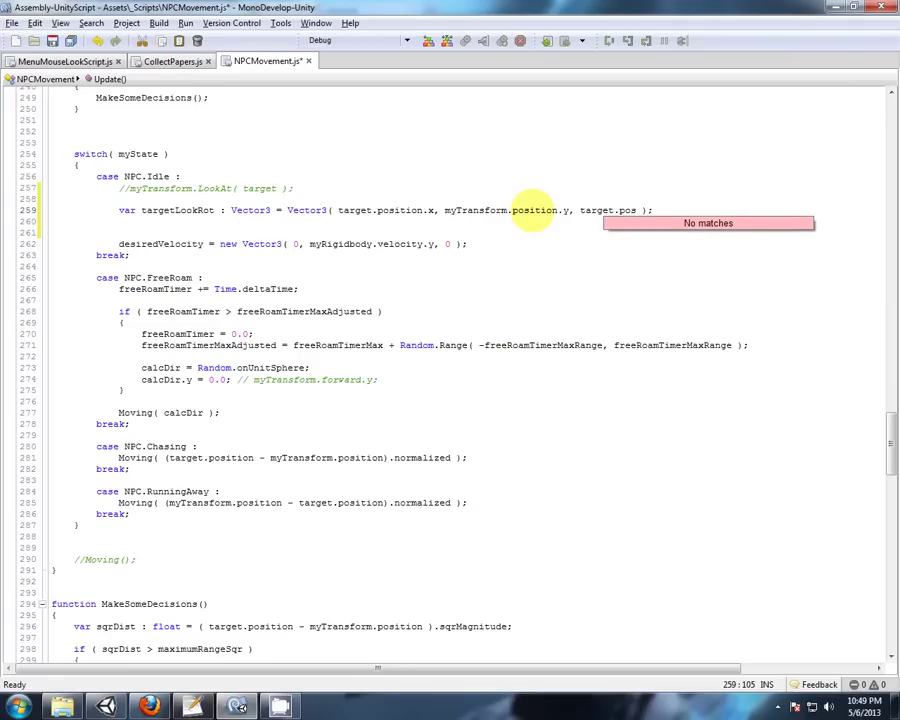
pyautogui.write('ition.z')
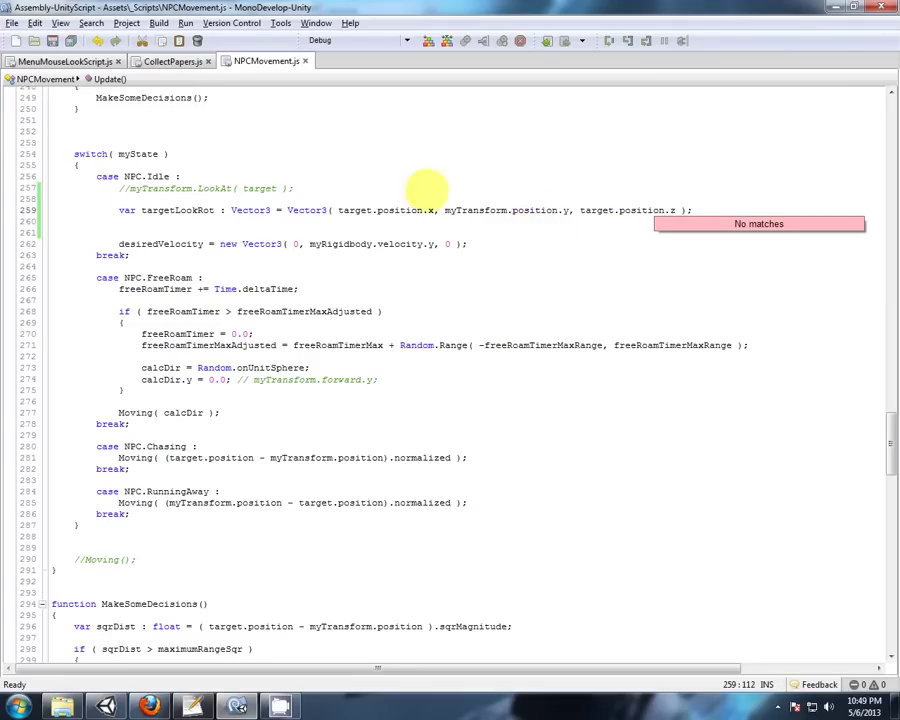
# Copy the commented-out LookAt call below the targetLookRot declaration as active code and replace its target argument with targetLookRot.
pyautogui.click(288, 178)
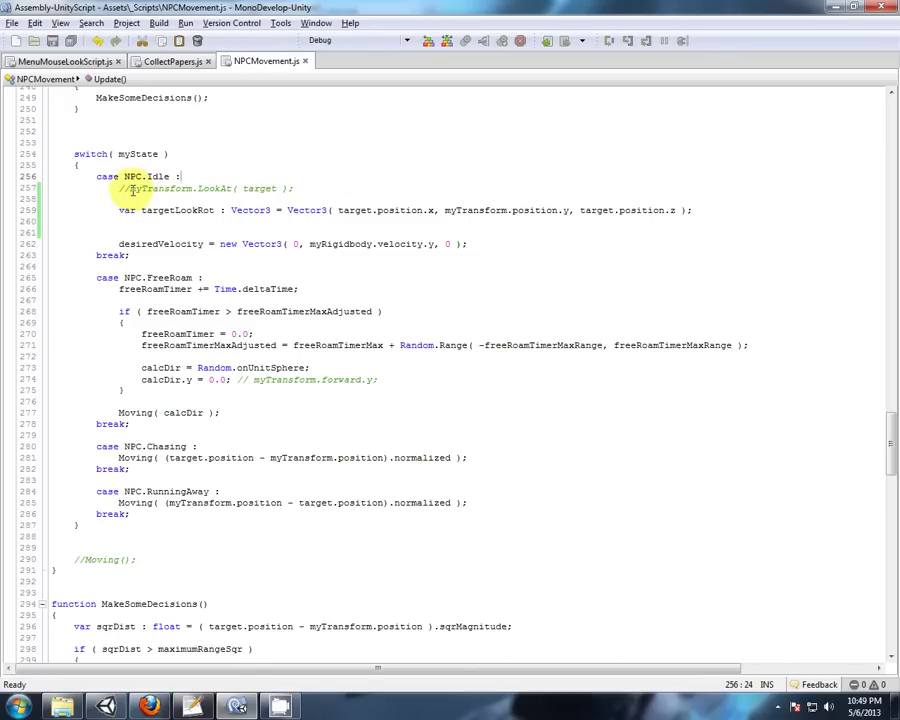
pyautogui.moveTo(130, 189); pyautogui.dragTo(293, 188)
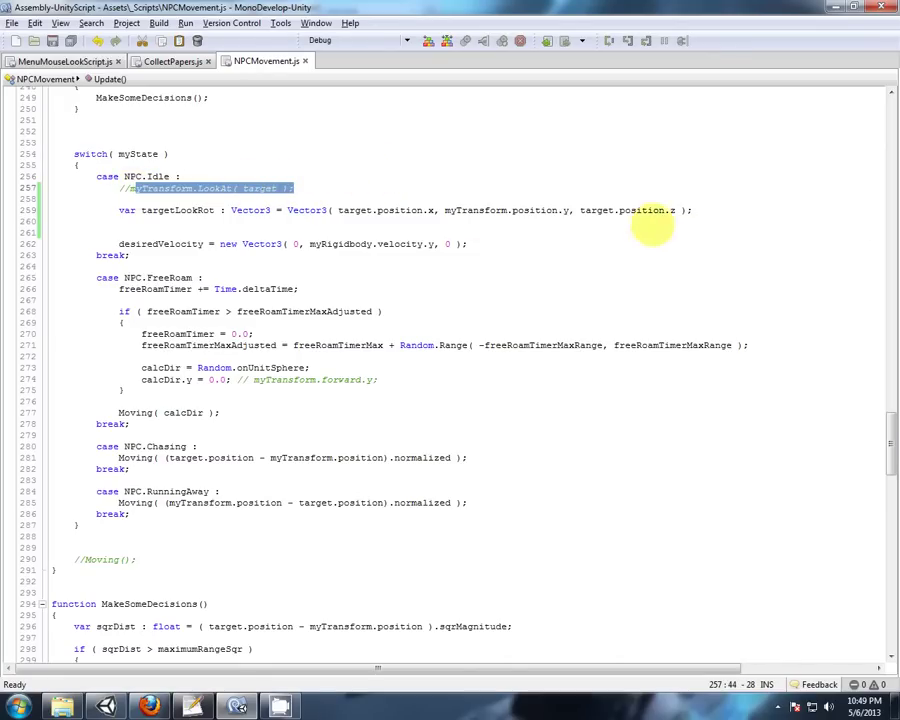
pyautogui.click(700, 209)
pyautogui.press('Return')
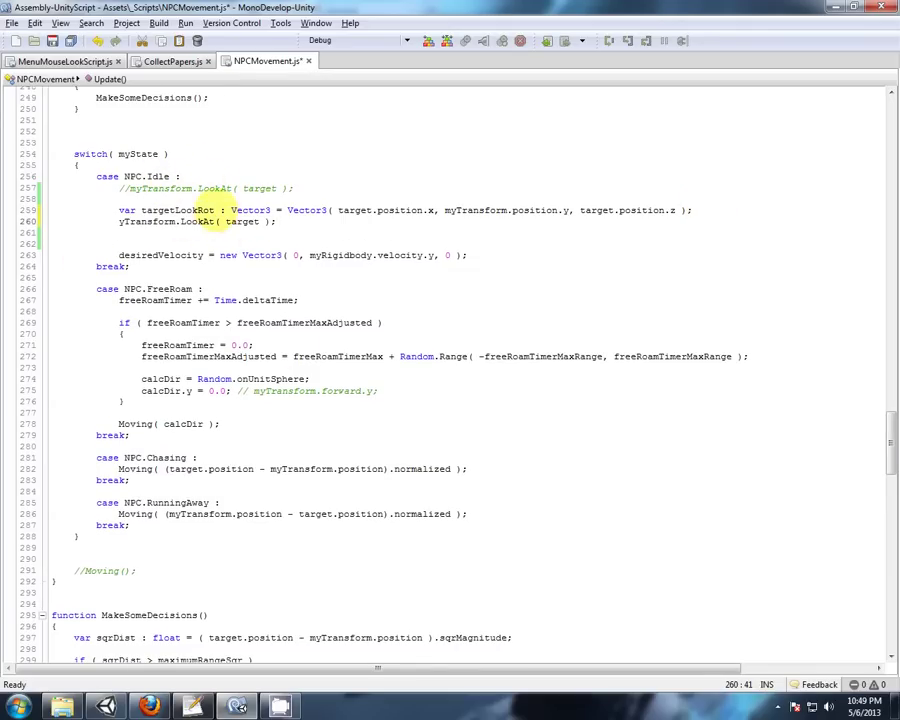
pyautogui.doubleClick(178, 210)
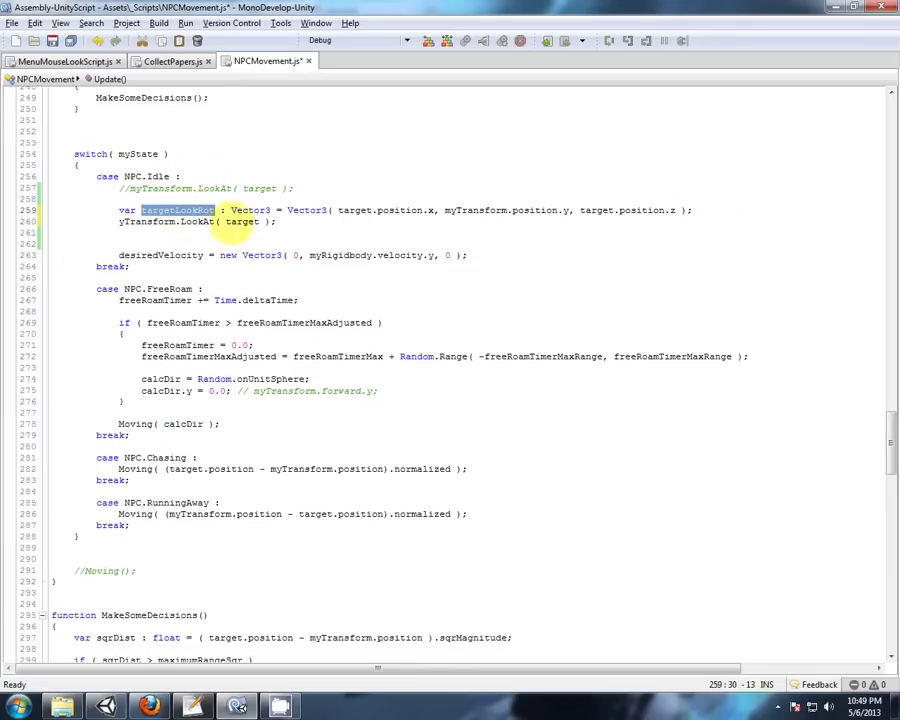
pyautogui.hotkey('ctrl', 'c')
pyautogui.doubleClick(241, 221)
pyautogui.hotkey('ctrl', 'v')
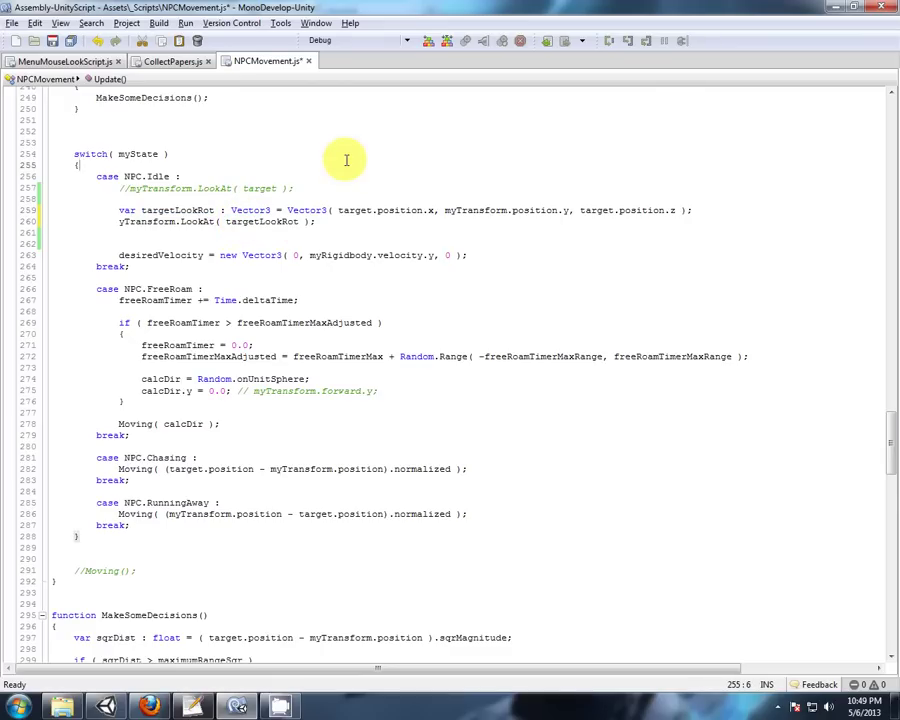
# Add the missing m so the new line reads myTransform.LookAt( targetLookRot ); and save NPCMovement.js.
pyautogui.click(118, 221)
pyautogui.write('m')
pyautogui.click(300, 152)
pyautogui.hotkey('ctrl', 's')
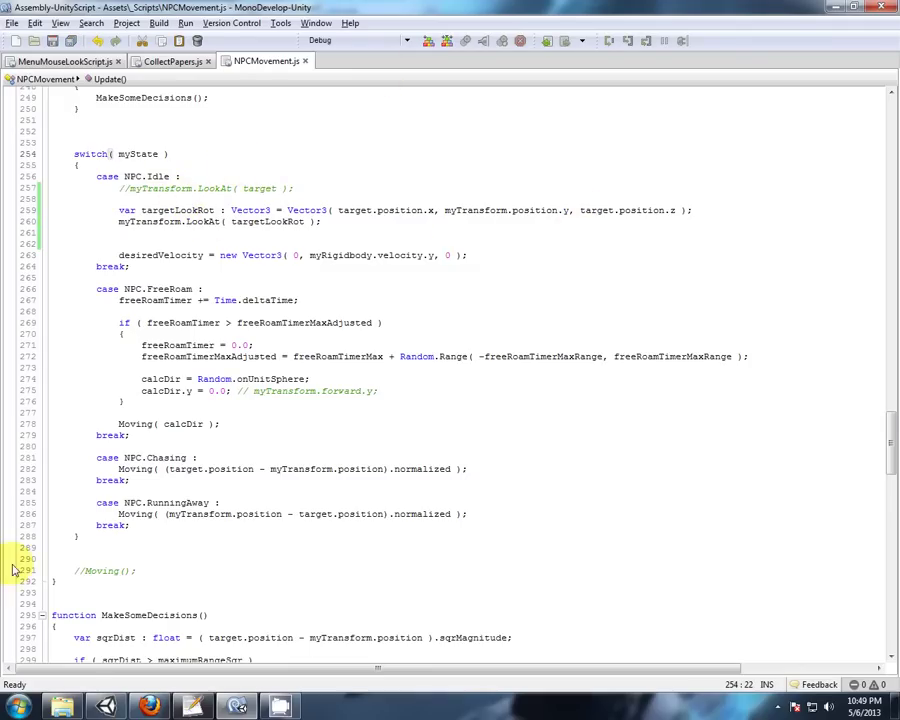
# Switch to Unity, run the game, and walk the Player forward to collect several papers so the Enemy starts chasing.
pyautogui.click(104, 707)
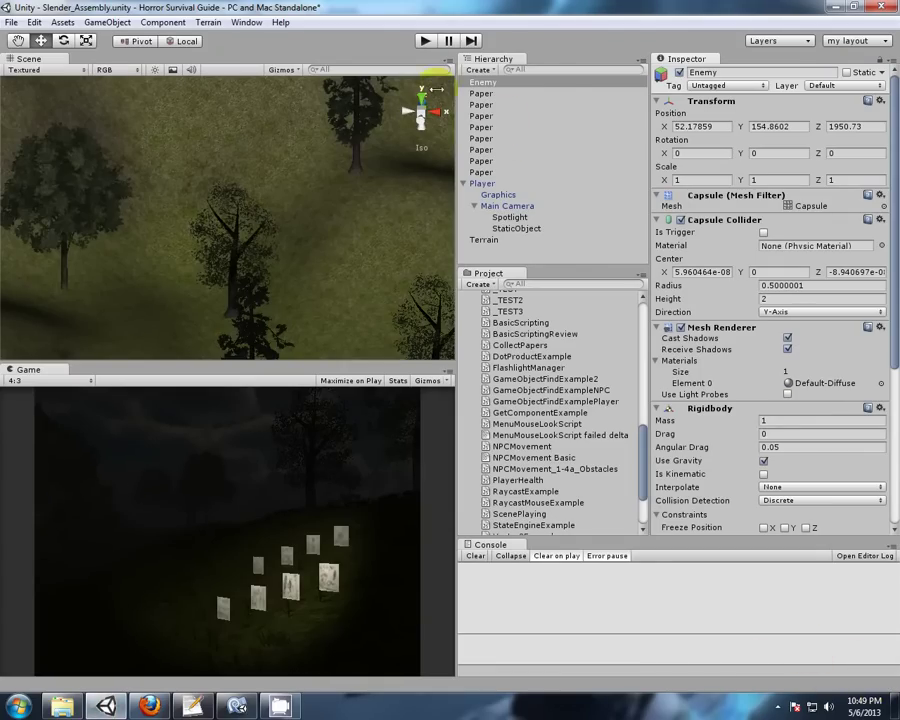
pyautogui.click(424, 41)
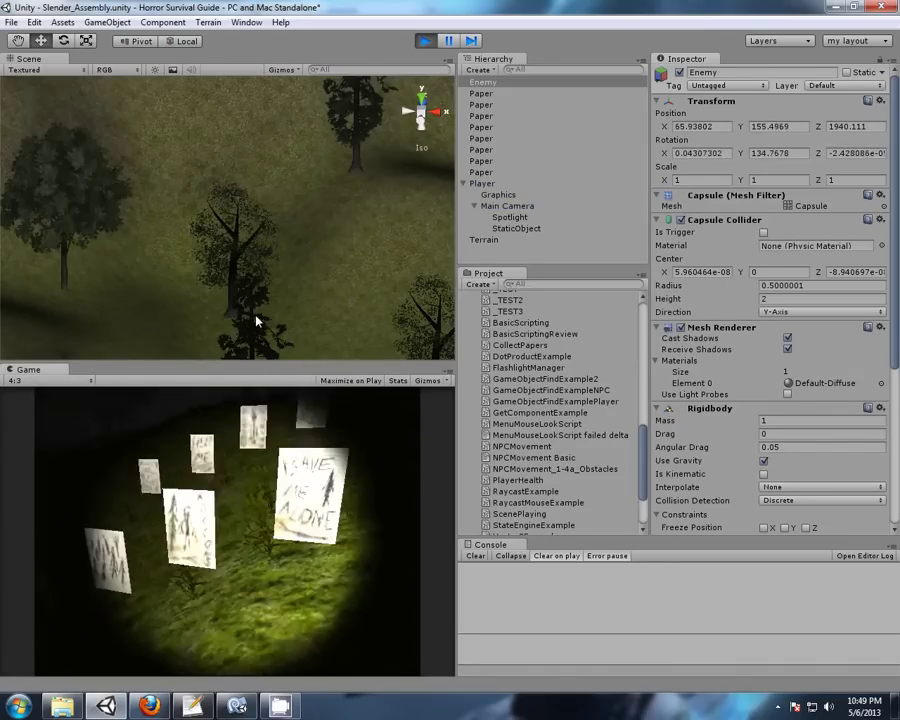
pyautogui.press('w')
pyautogui.press('e')
pyautogui.press('e')
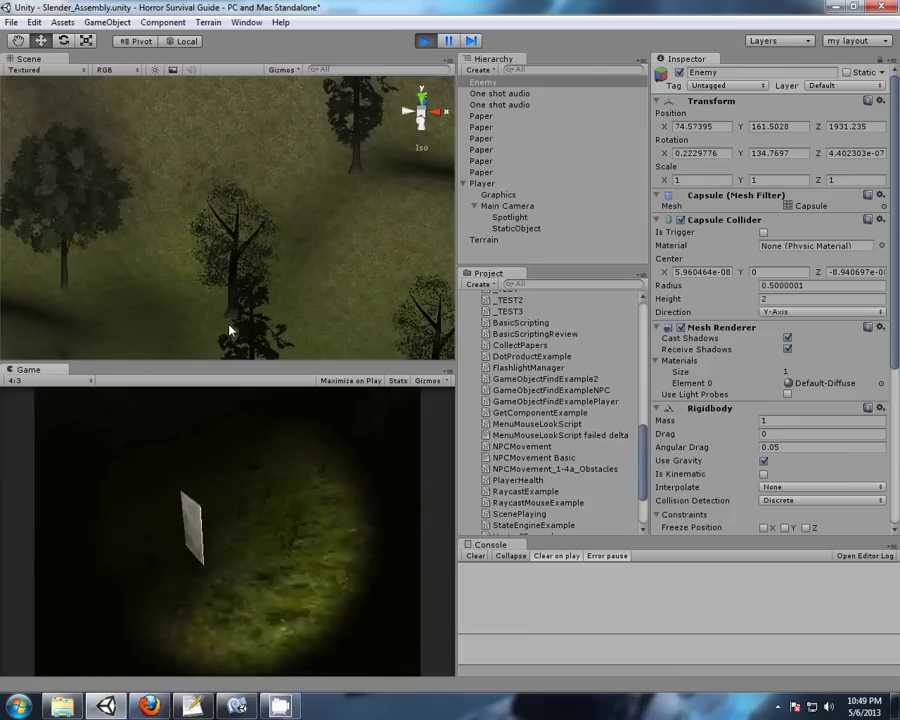
pyautogui.press('e')
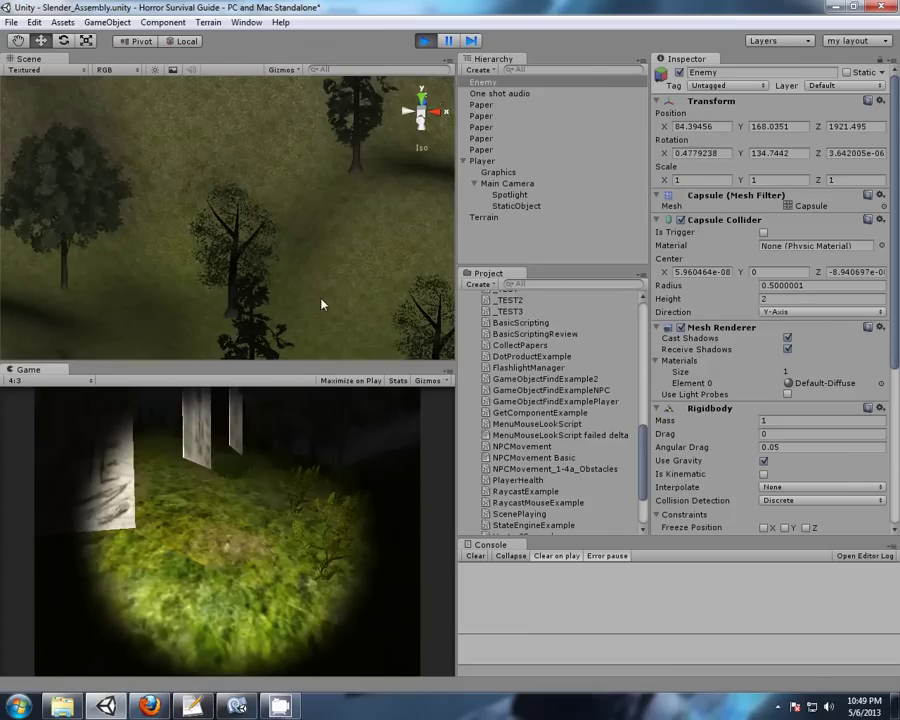
pyautogui.press('e')
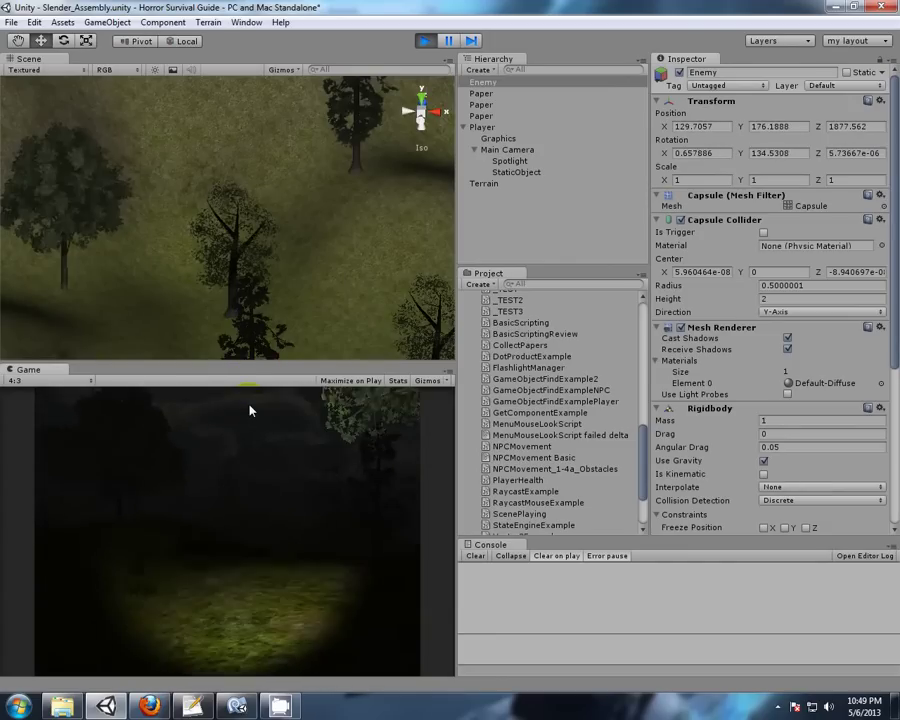
# Frame the Enemy in the Scene view and examine its position on the terrain from a wide top-down view.
pyautogui.doubleClick(485, 84)
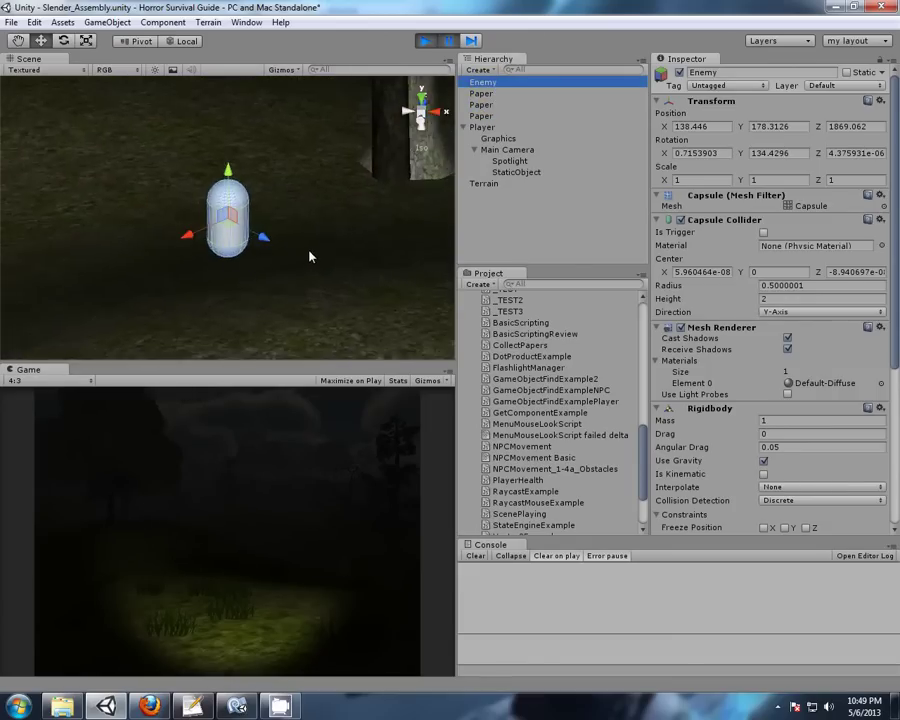
pyautogui.scroll(-3, 321, 227)
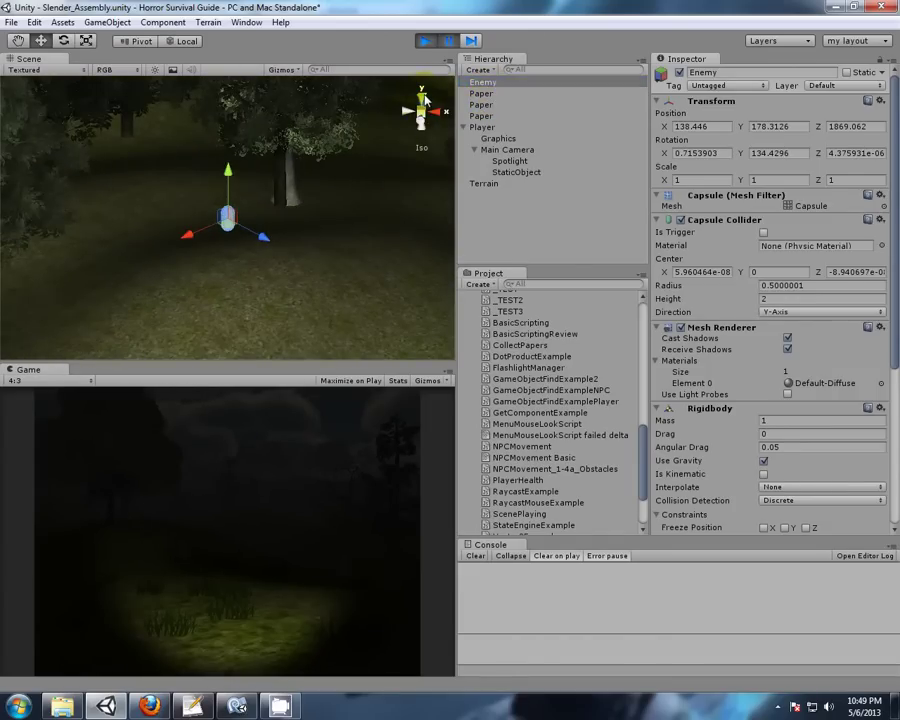
pyautogui.click(422, 96)
pyautogui.scroll(-5, 346, 193)
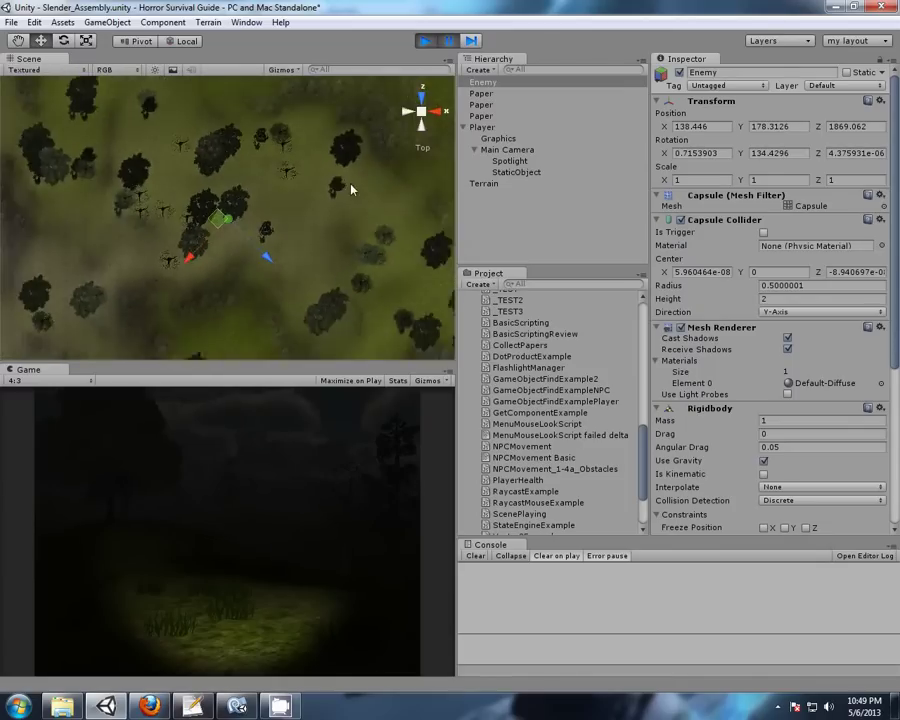
pyautogui.moveTo(352, 254); pyautogui.dragTo(238, 207, button='middle')
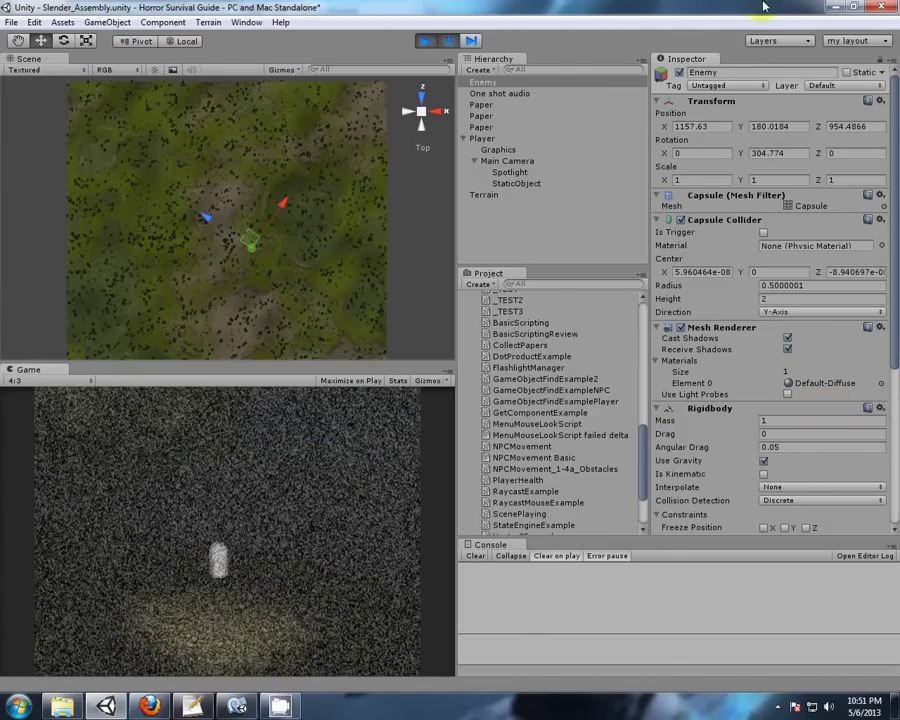
# Focus on the Enemy again in the paused game and inspect its upright orientation towards the Player from close range.
pyautogui.doubleClick(472, 83)
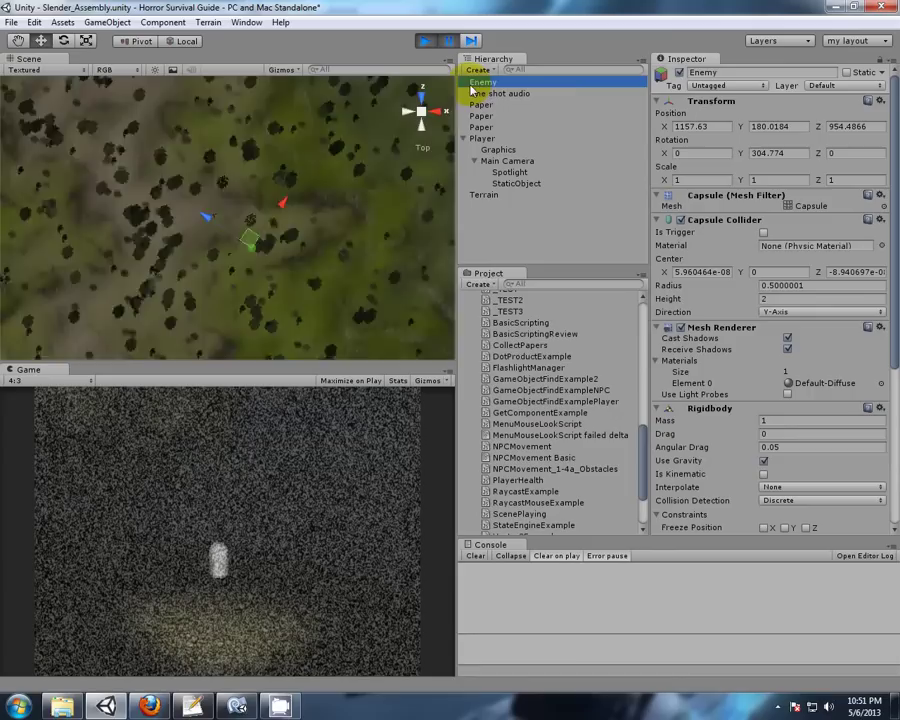
pyautogui.keyDown('alt'); pyautogui.moveTo(366, 331); pyautogui.dragTo(396, 296); pyautogui.keyUp('alt')
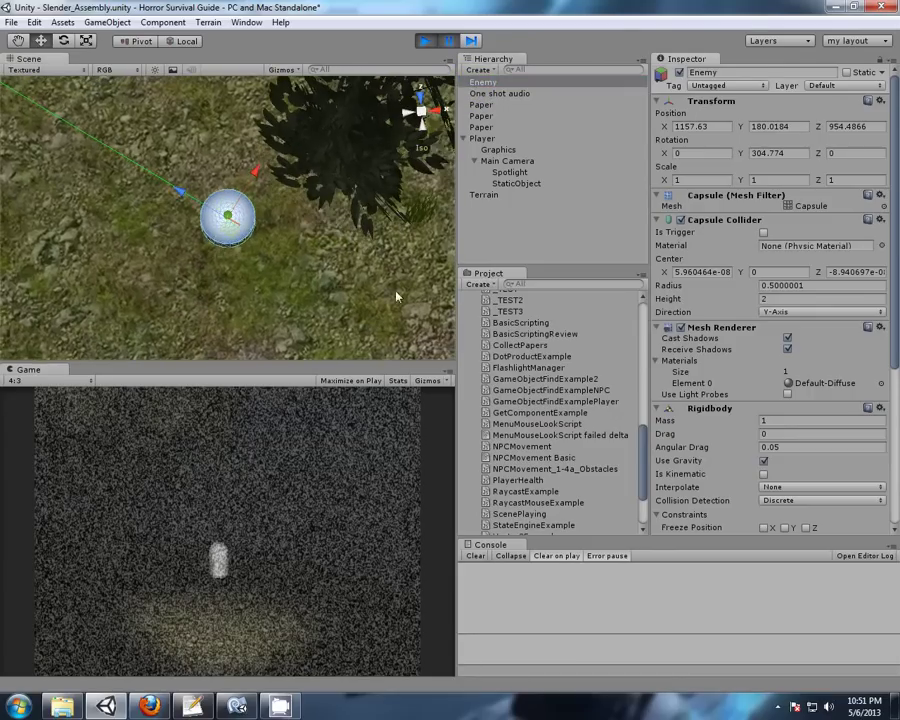
pyautogui.click(438, 113)
pyautogui.keyDown('alt'); pyautogui.moveTo(149, 256); pyautogui.dragTo(388, 277); pyautogui.keyUp('alt')
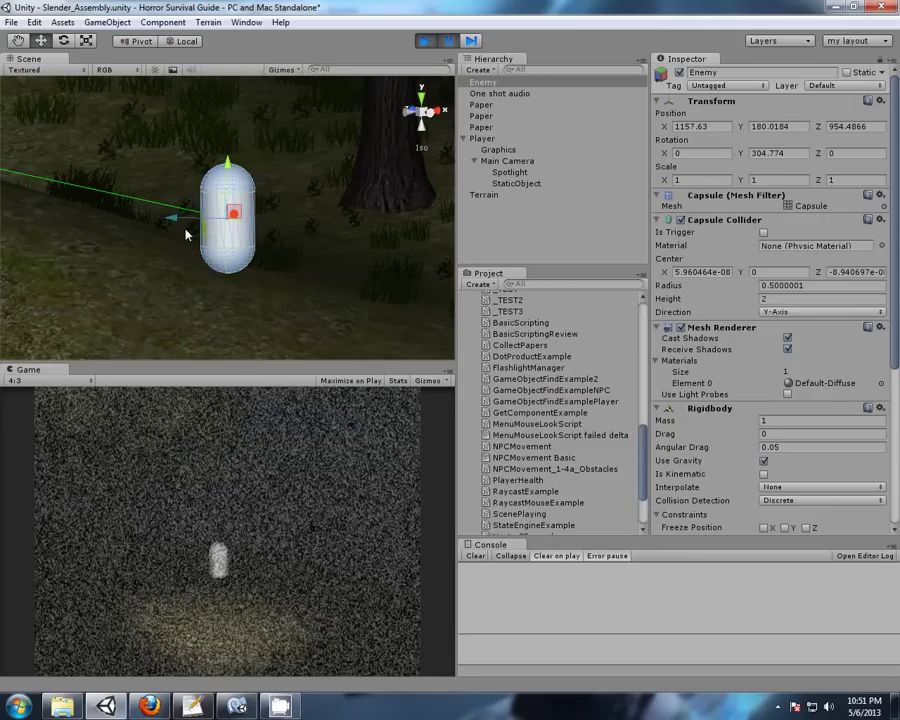
pyautogui.click(227, 225)
pyautogui.keyDown('alt'); pyautogui.moveTo(249, 323); pyautogui.dragTo(238, 266); pyautogui.keyUp('alt')
pyautogui.keyDown('alt'); pyautogui.moveTo(124, 211); pyautogui.dragTo(256, 296); pyautogui.keyUp('alt')
pyautogui.click(437, 116)
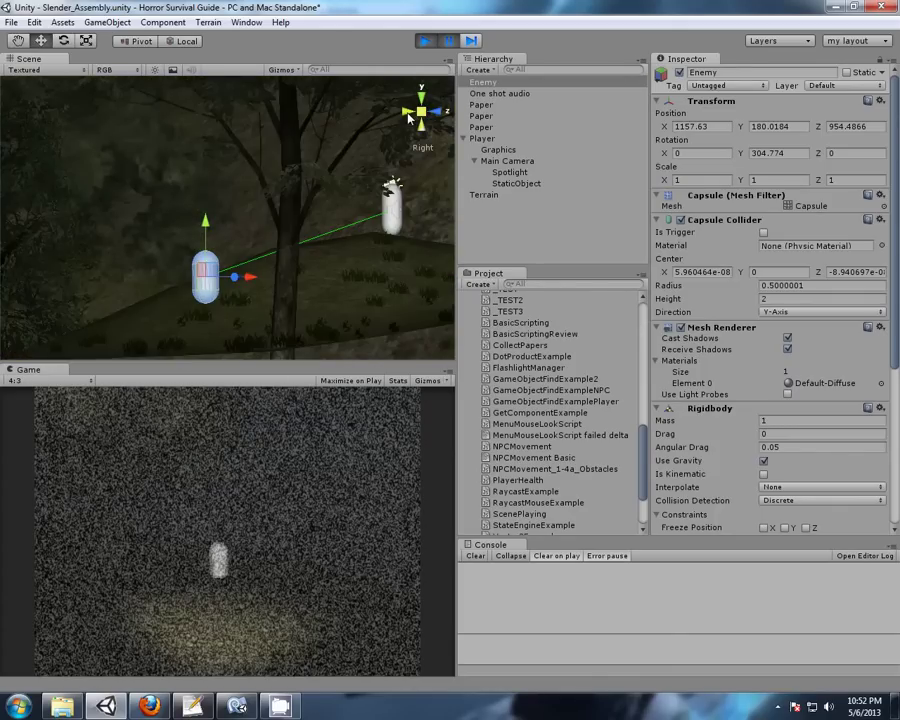
# Compare the Enemy's facing line to the Player in the back and right side views, and stop the game.
pyautogui.click(410, 114)
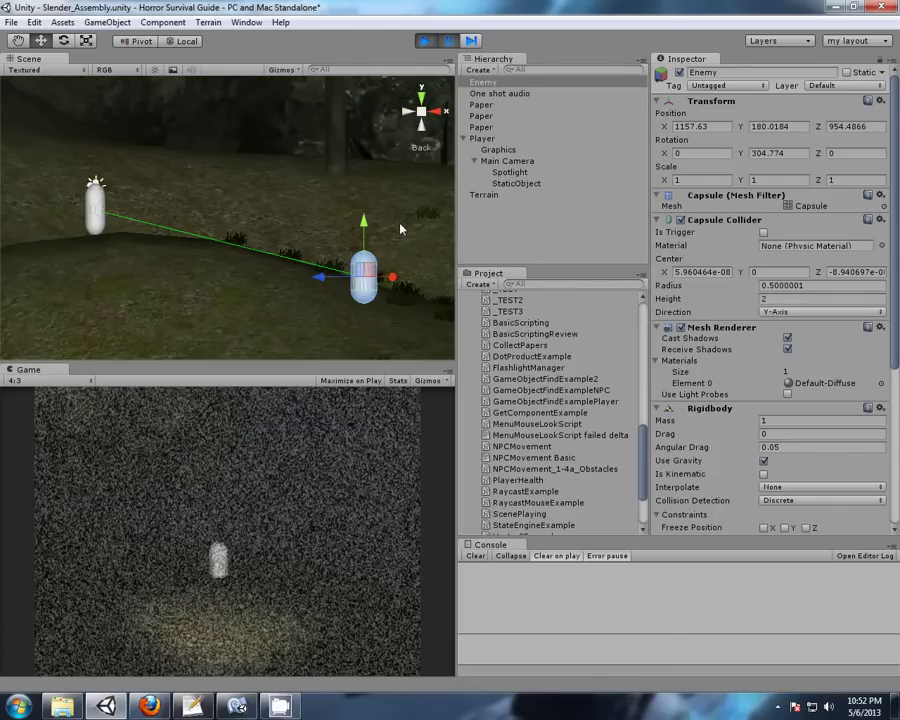
pyautogui.click(443, 116)
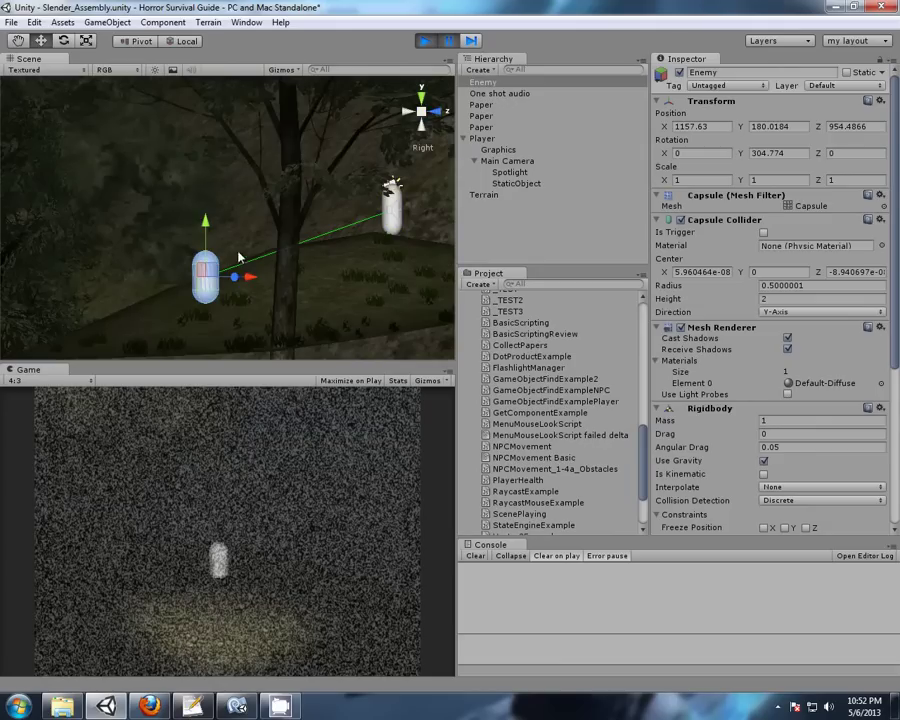
pyautogui.click(410, 114)
pyautogui.moveTo(211, 130); pyautogui.dragTo(290, 192, button='middle')
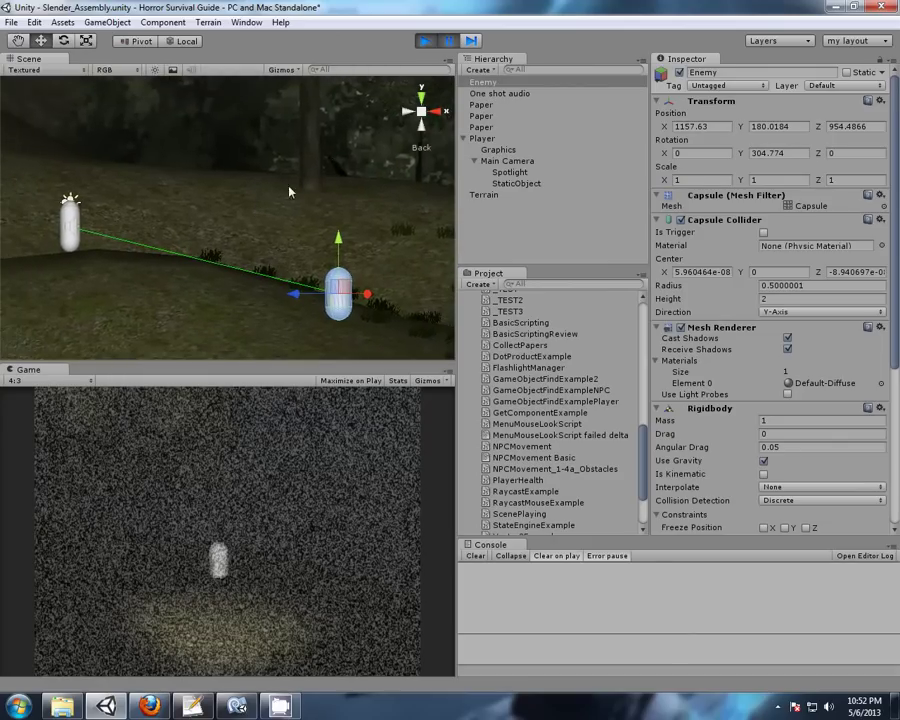
pyautogui.keyDown('alt'); pyautogui.moveTo(335, 199); pyautogui.dragTo(380, 120); pyautogui.keyUp('alt')
pyautogui.click(428, 40)
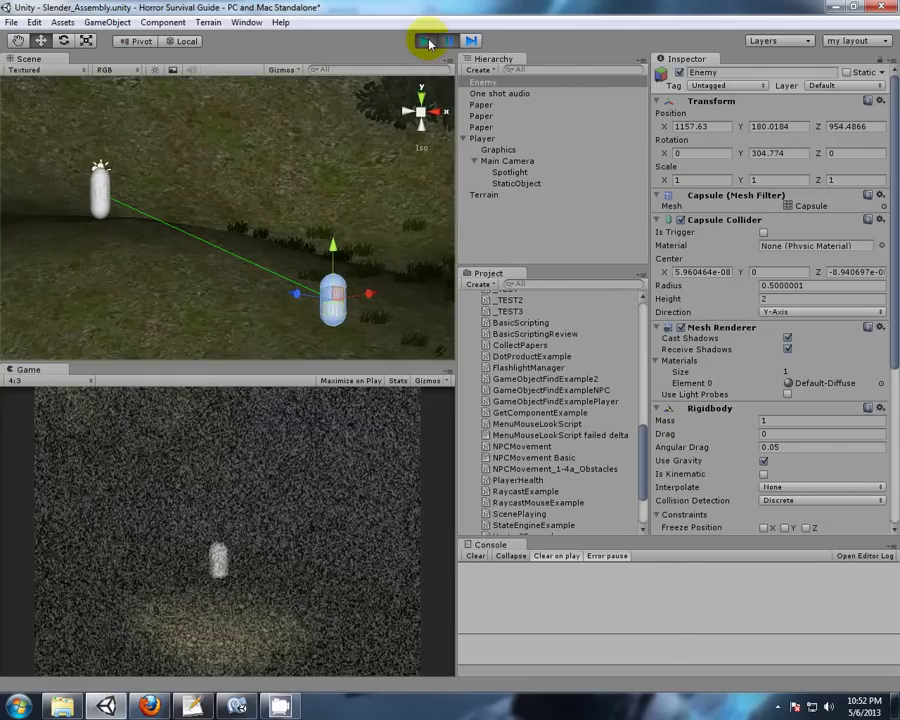
pyautogui.click(428, 41)
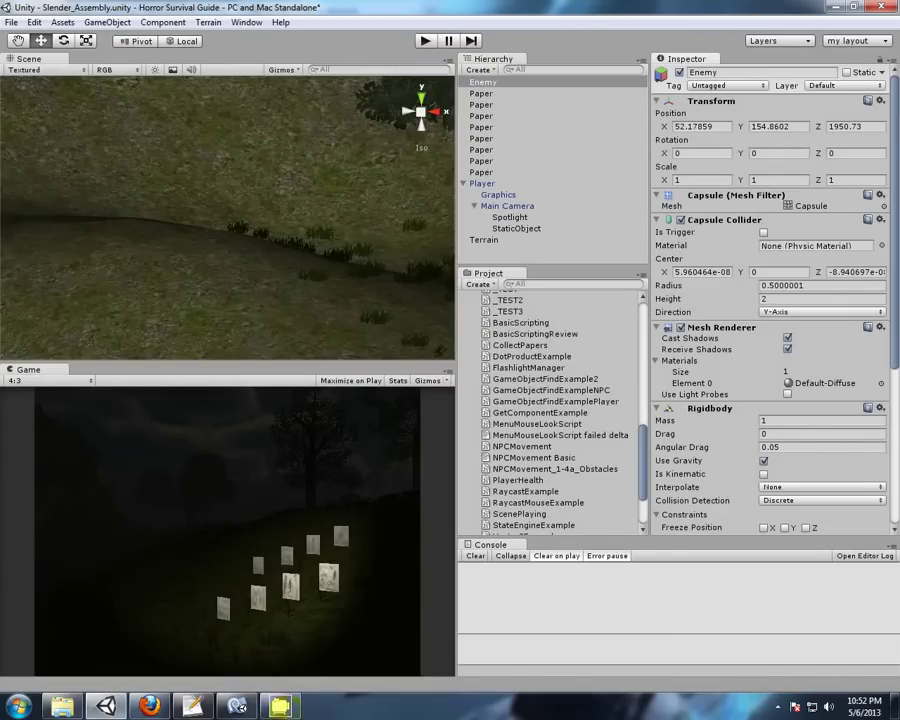
# Start a package export of the CollectPapers, NPCMovement, PlayerHealth and MenuMouseLookScript scripts.
pyautogui.click(524, 345)
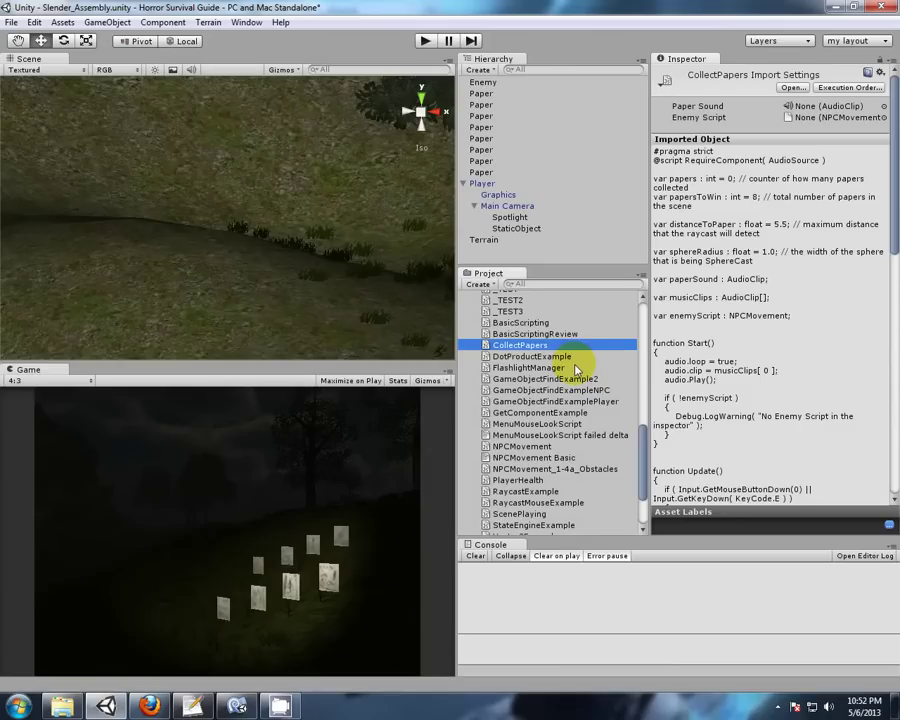
pyautogui.keyDown('ctrl'); pyautogui.click(531, 447); pyautogui.keyUp('ctrl')
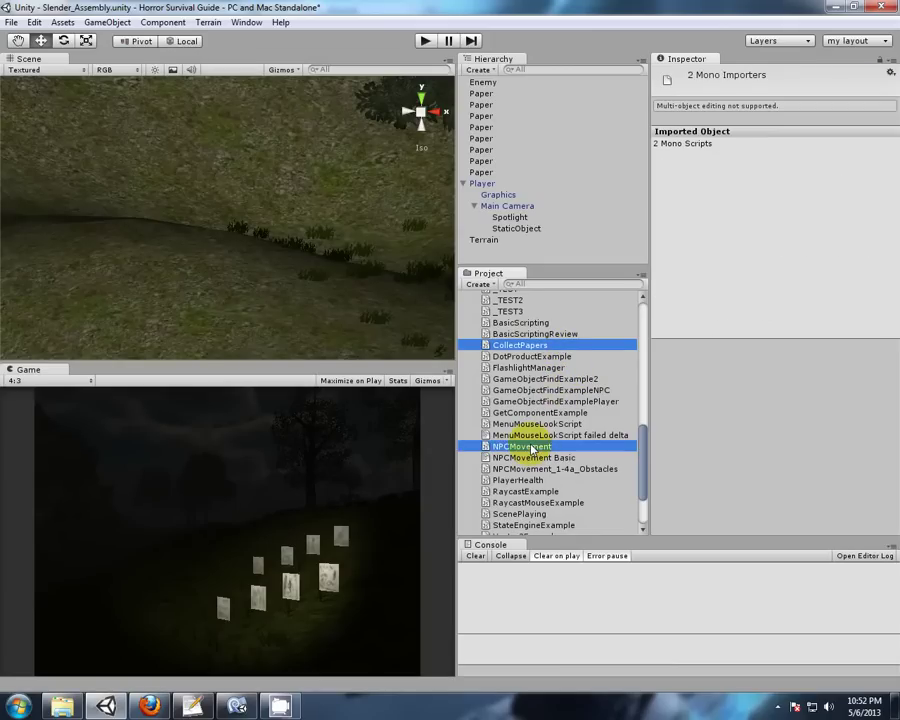
pyautogui.keyDown('ctrl'); pyautogui.click(531, 481); pyautogui.keyUp('ctrl')
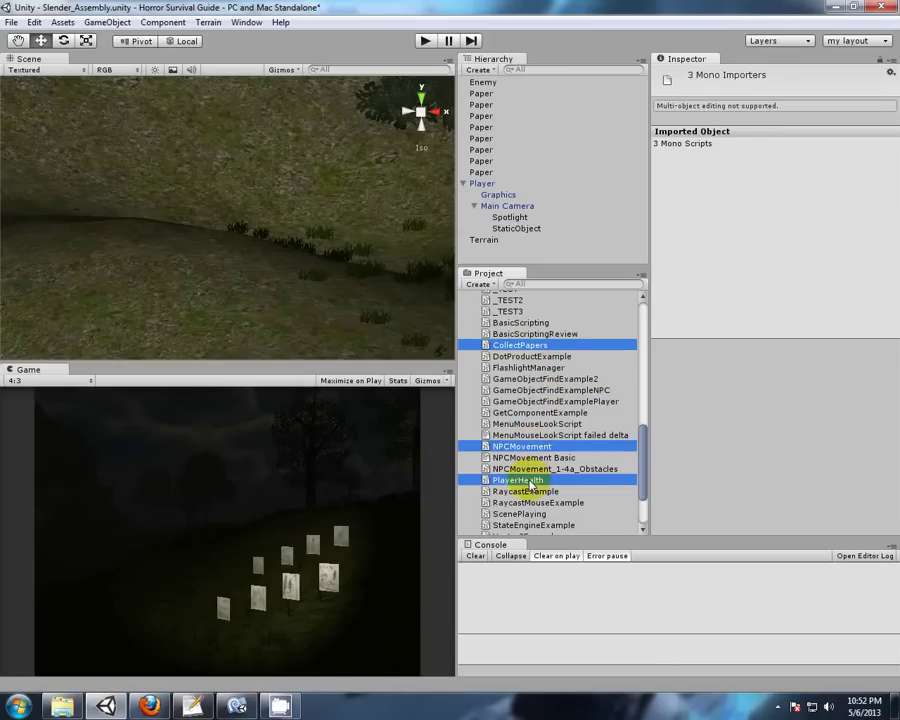
pyautogui.keyDown('ctrl'); pyautogui.click(526, 425); pyautogui.keyUp('ctrl')
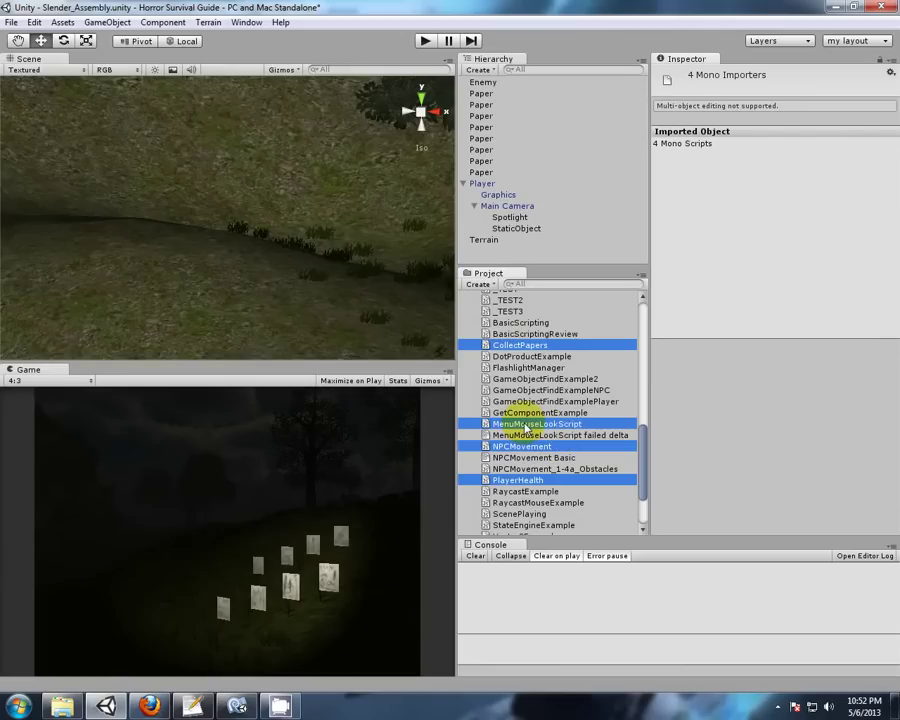
pyautogui.rightClick(489, 347)
pyautogui.click(527, 447)
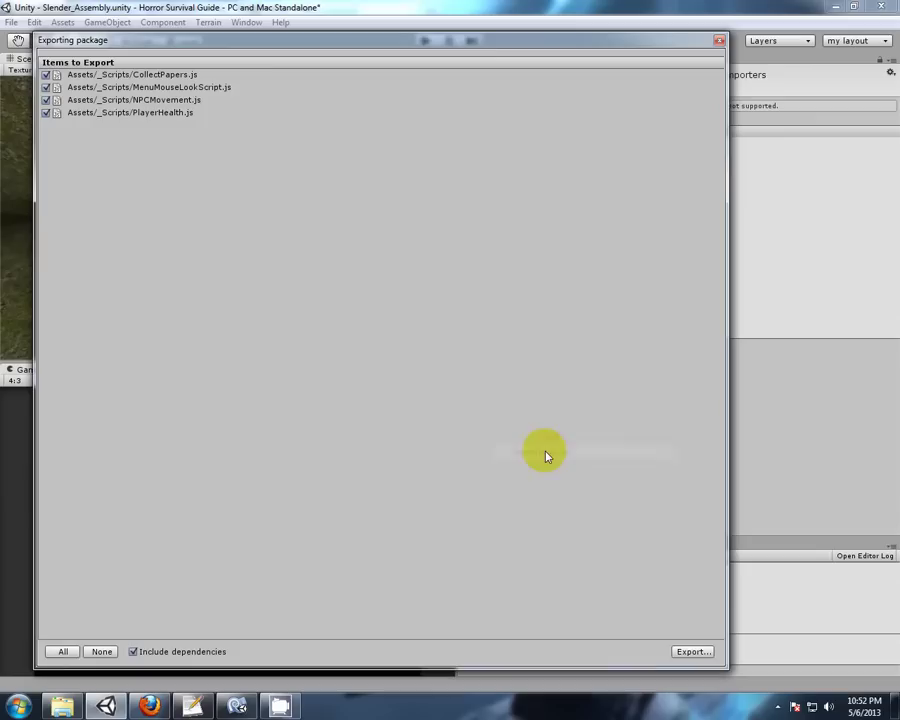
# Export the package over the existing "All Scripts Video 77 unedited" file in the Horror Survival Guide folder and return to Unity.
pyautogui.click(695, 652)
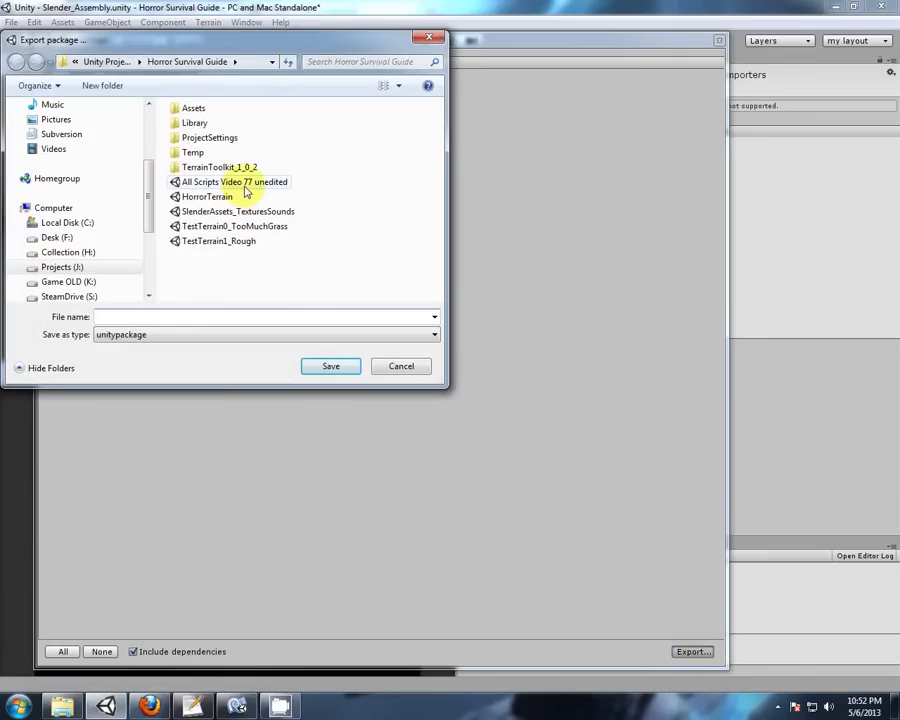
pyautogui.click(244, 184)
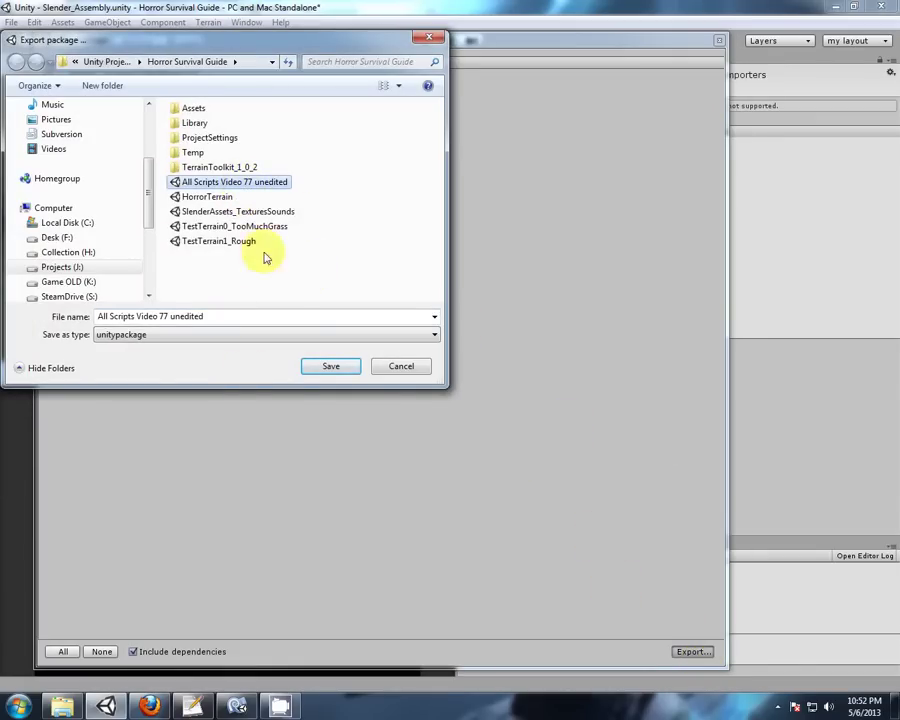
pyautogui.click(346, 367)
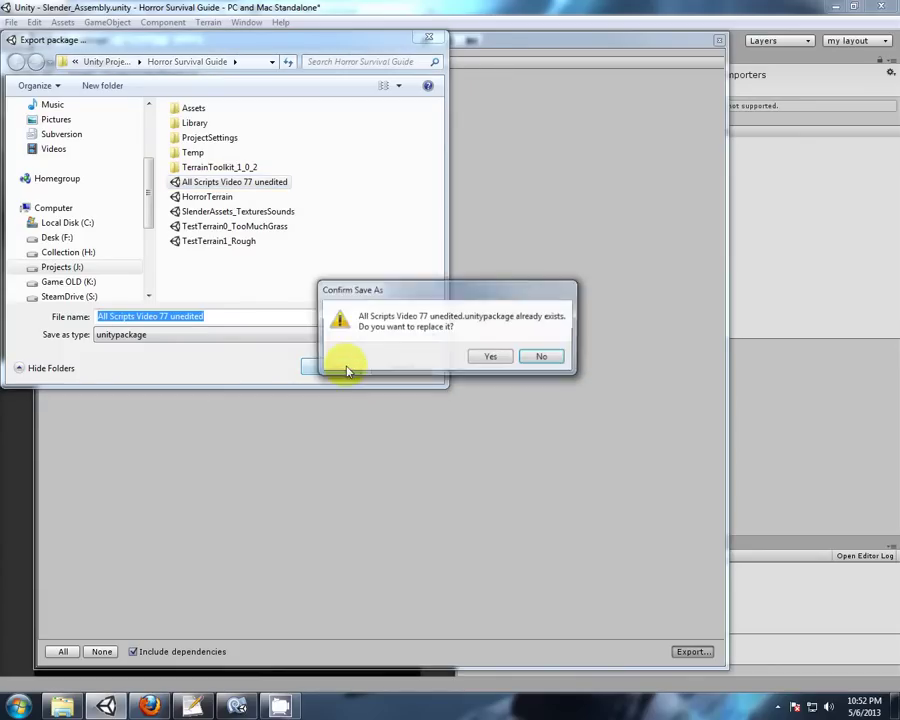
pyautogui.click(492, 358)
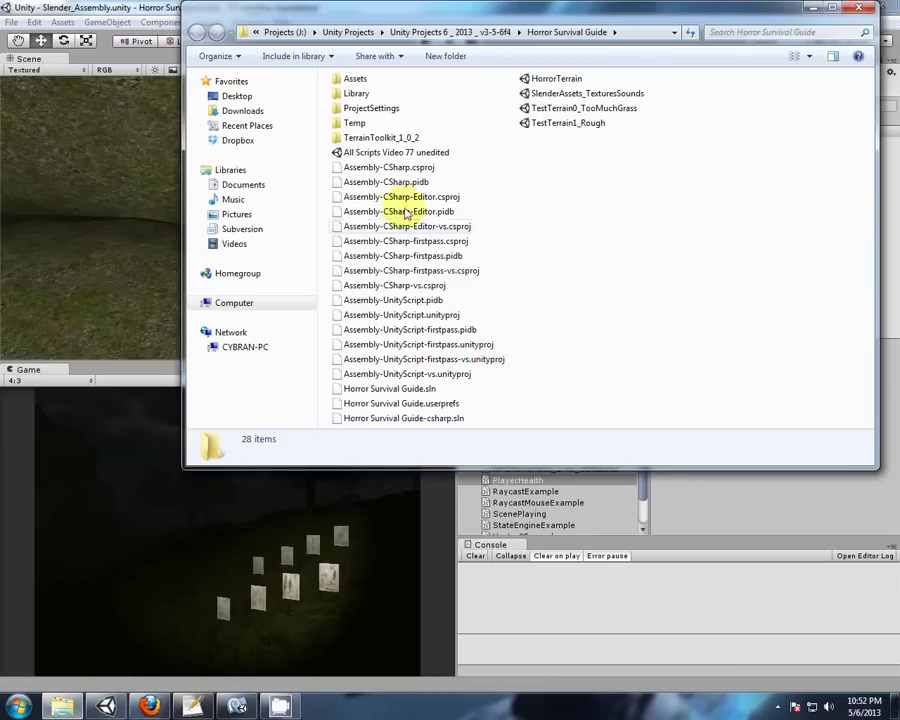
pyautogui.click(125, 8)
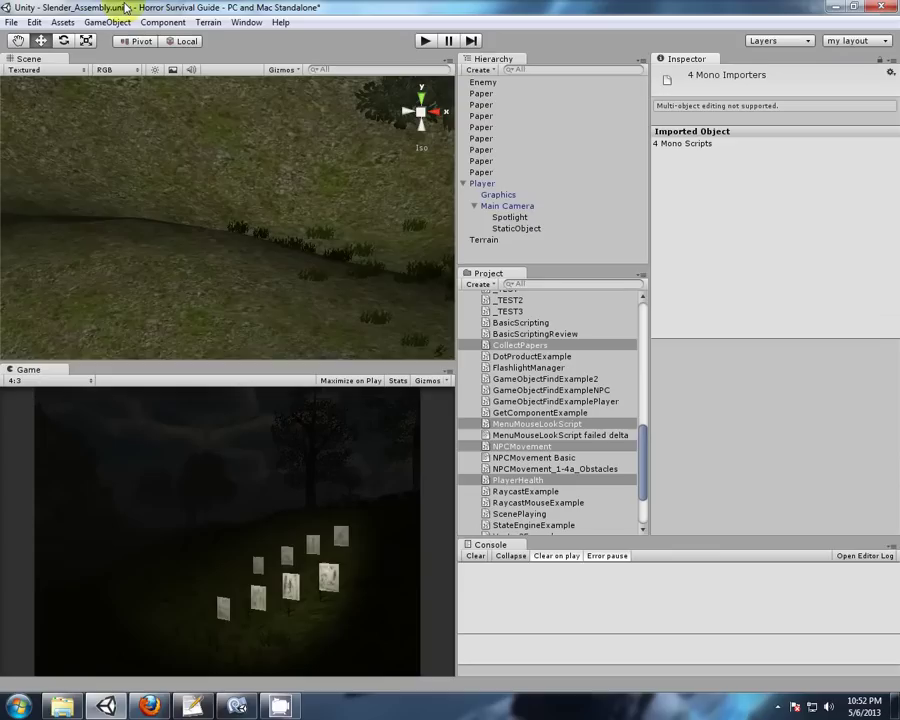
# Read through the MenuMouseLookScript code, from its Start function to LateUpdate and ClampRotation.
pyautogui.click(560, 413)
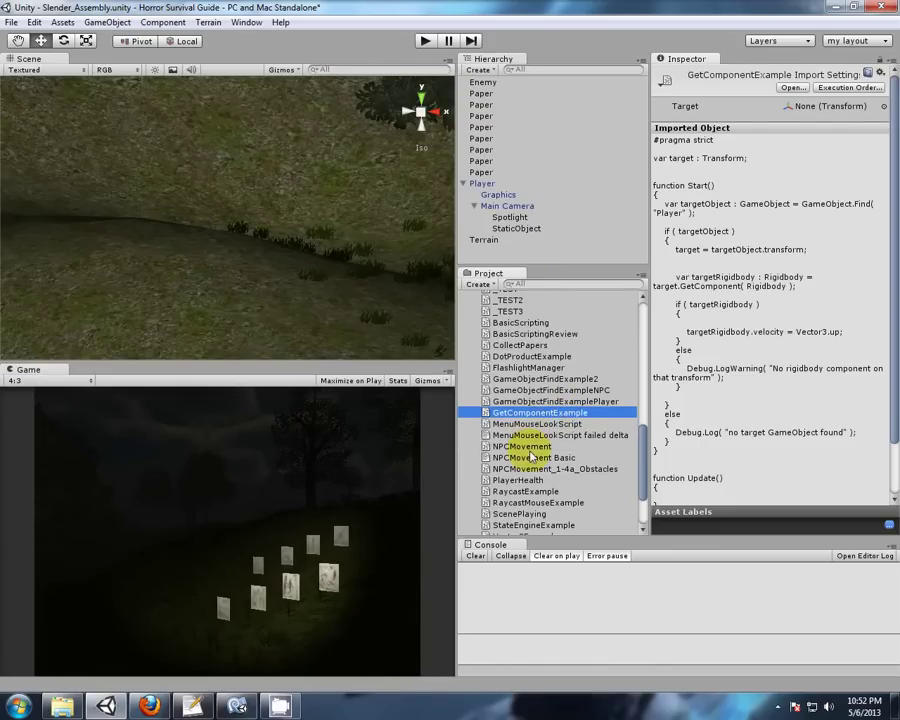
pyautogui.click(536, 446)
pyautogui.click(527, 424)
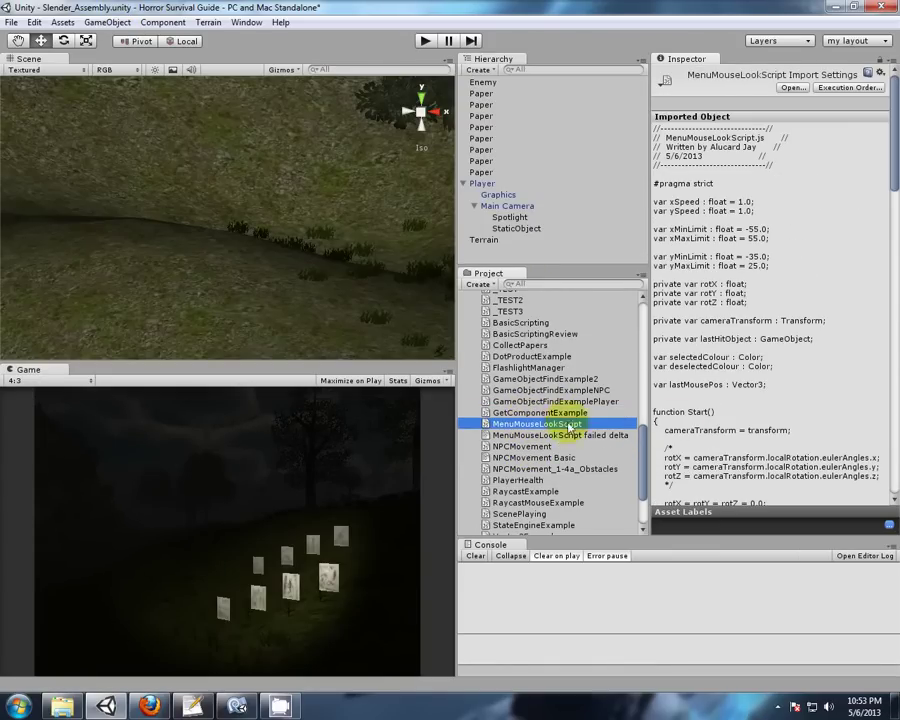
pyautogui.scroll(-3, 720, 446)
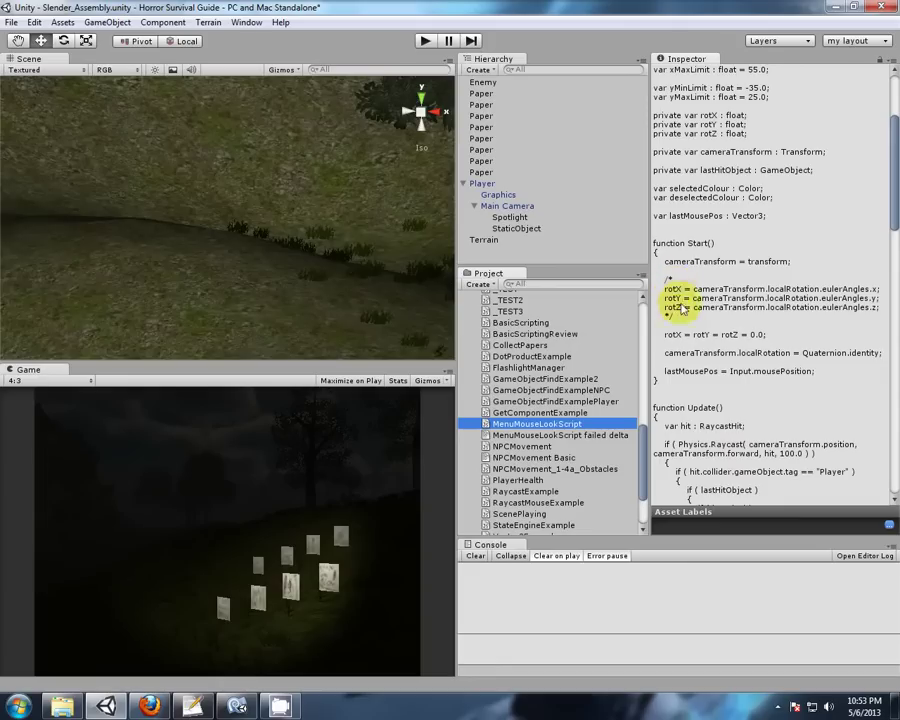
pyautogui.scroll(-15, 693, 323)
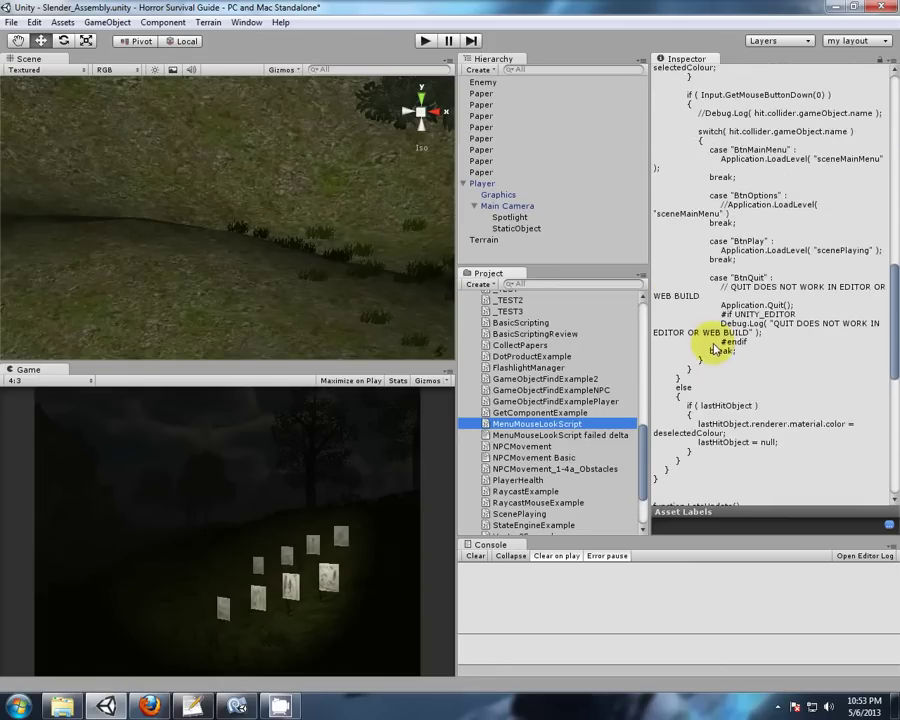
pyautogui.scroll(-7, 715, 350)
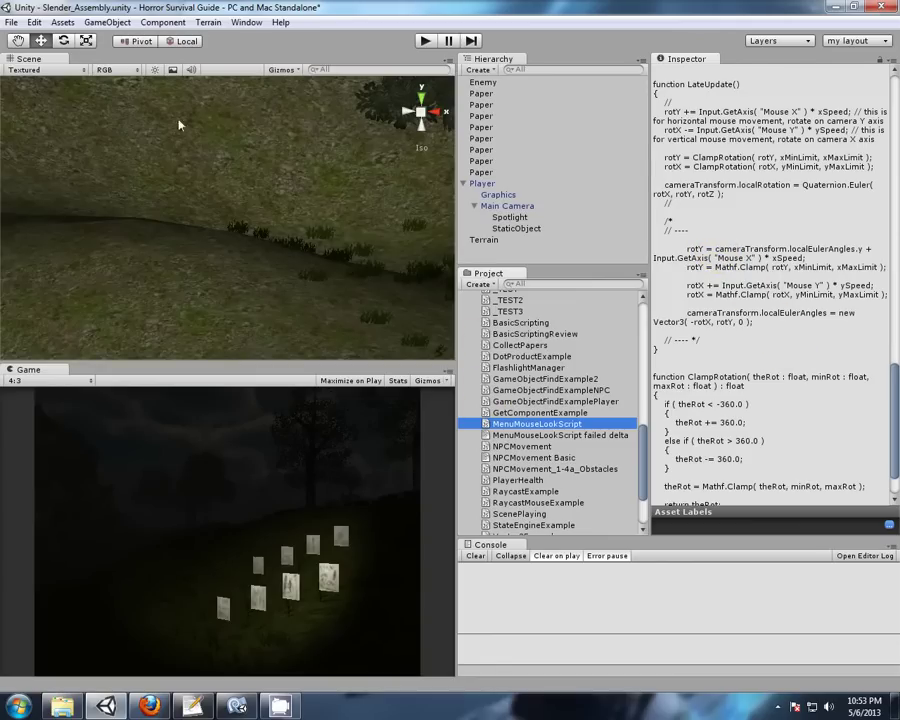
# Select the Enemy to show its components and save the Slender_Assembly scene.
pyautogui.click(482, 82)
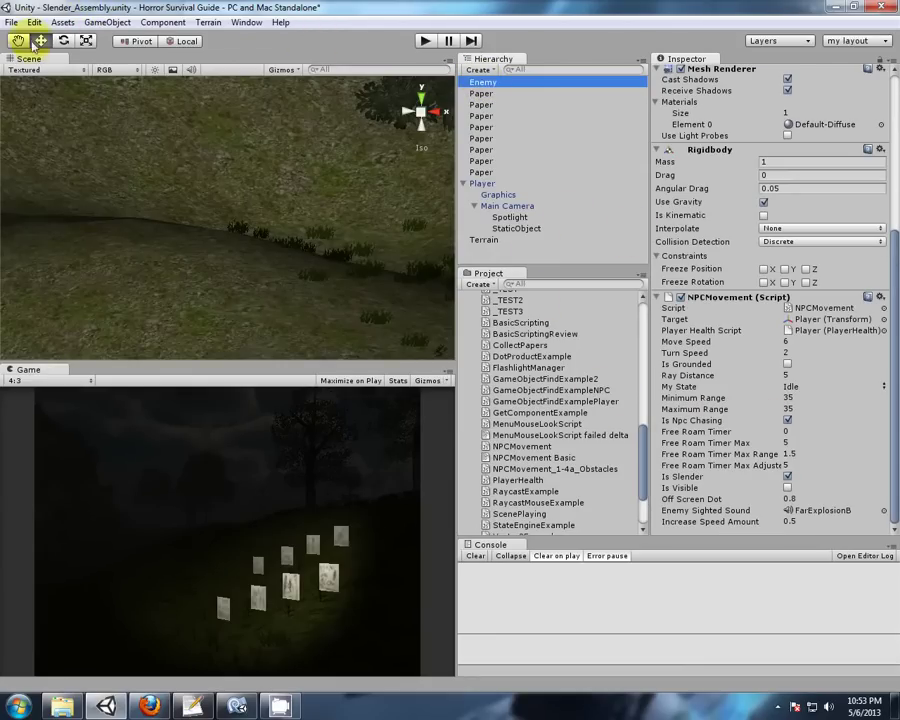
pyautogui.click(8, 22)
pyautogui.click(28, 74)
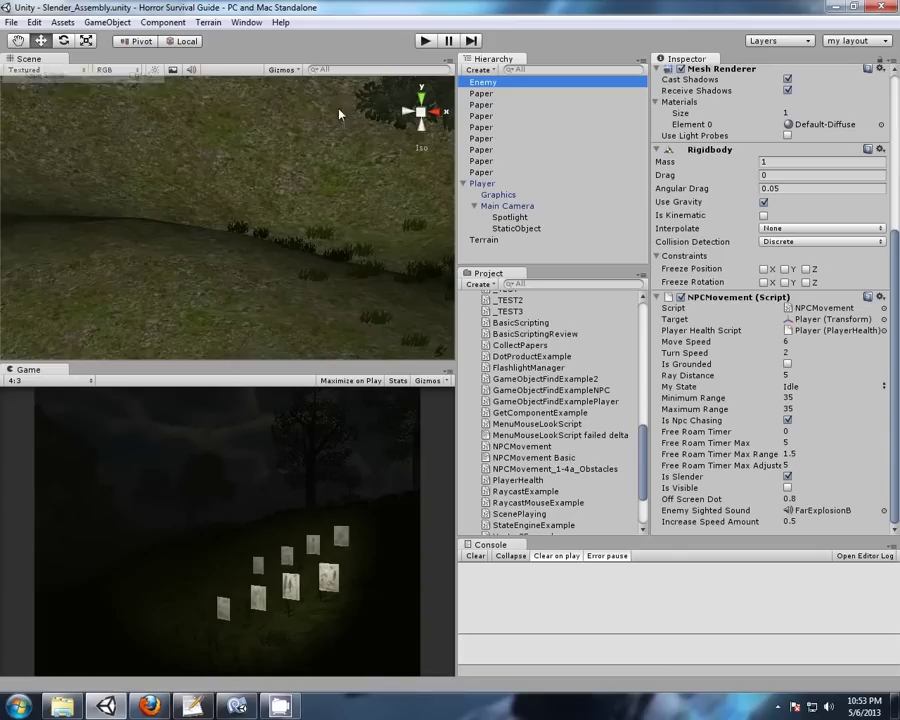
# Collapse the Player's hierarchy and the _Audio, _Materials and _Scripts folders, and expand the _Scenes folder to list its scenes.
pyautogui.click(475, 206)
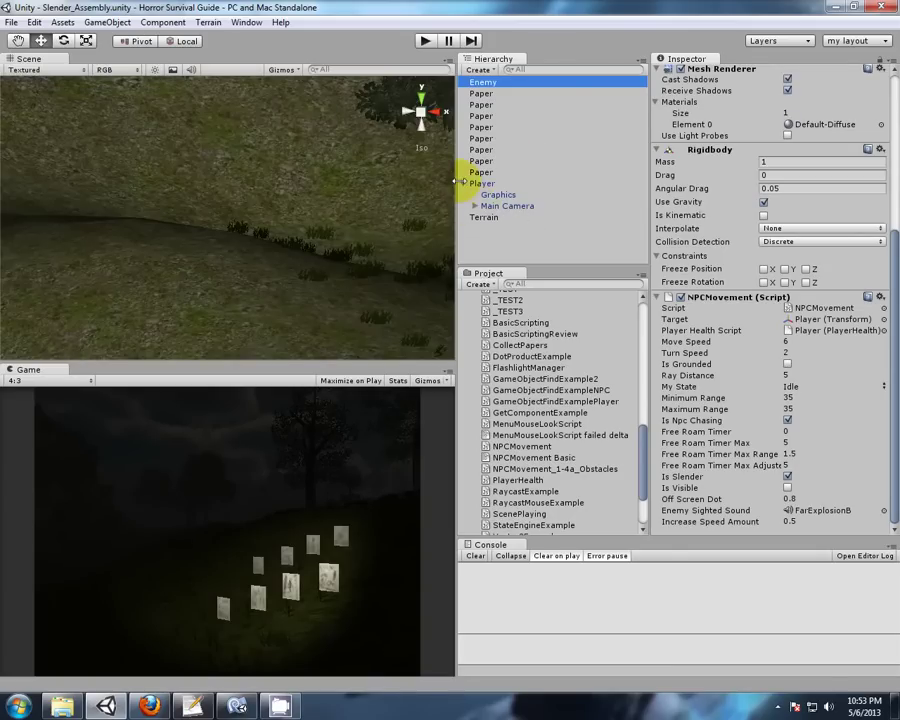
pyautogui.click(476, 186)
pyautogui.moveTo(641, 482); pyautogui.dragTo(640, 318)
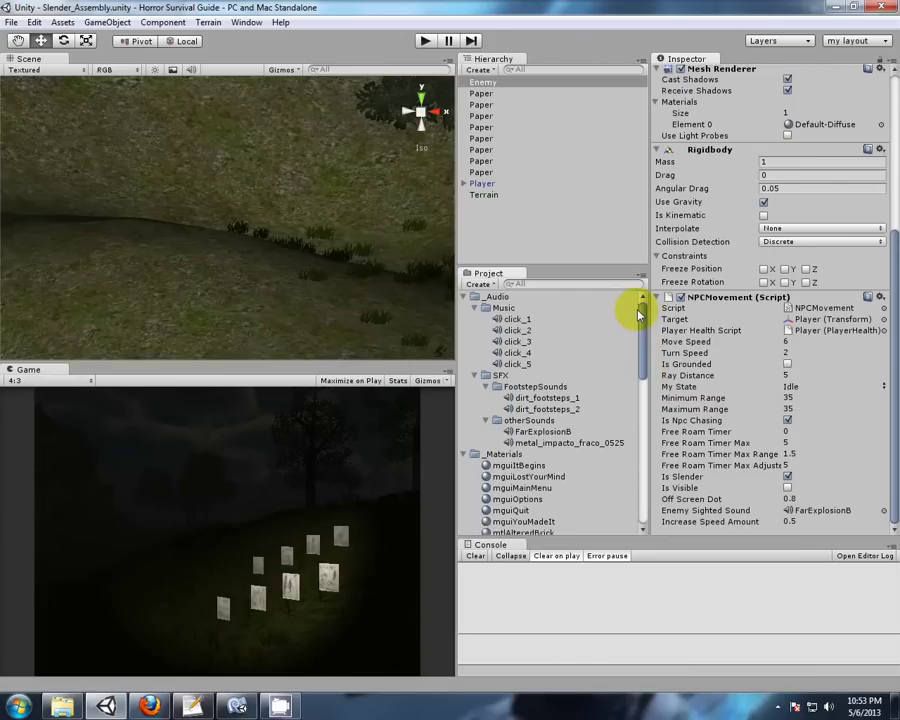
pyautogui.click(466, 298)
pyautogui.click(466, 309)
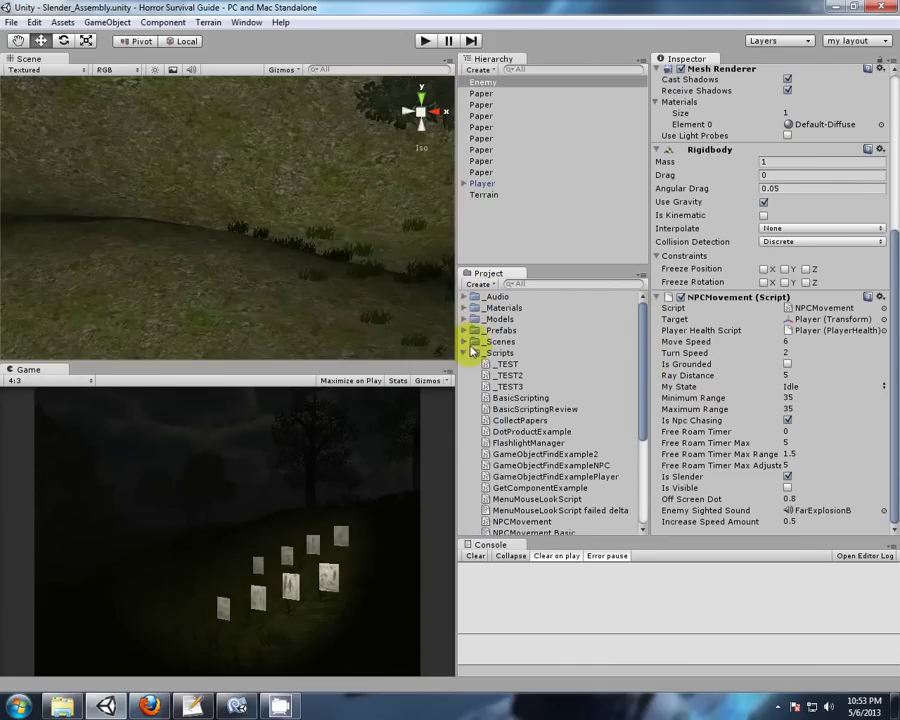
pyautogui.click(466, 355)
pyautogui.click(466, 342)
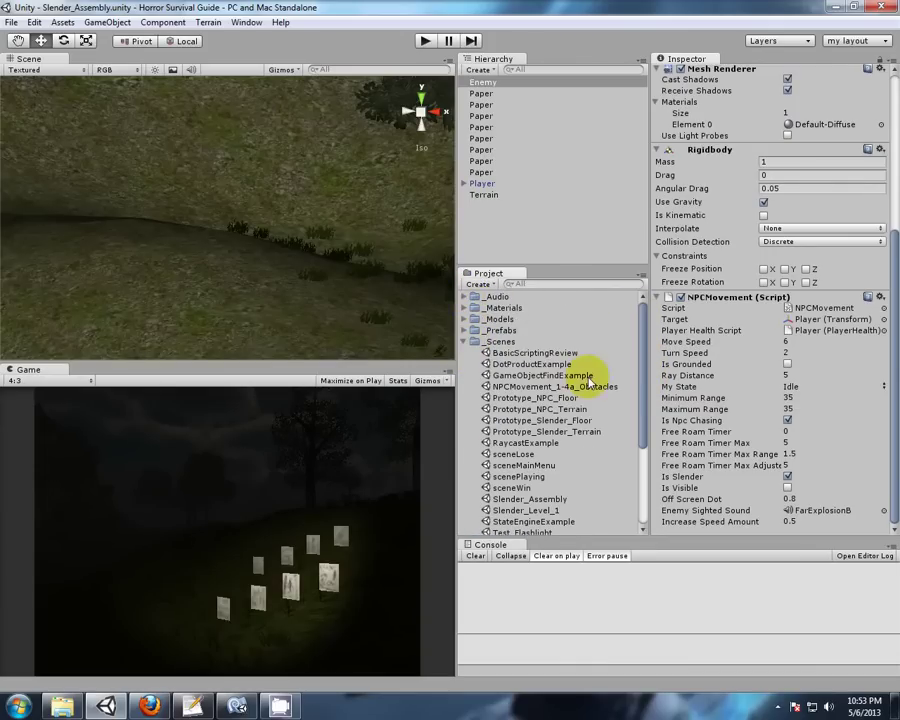
pyautogui.moveTo(646, 370); pyautogui.dragTo(646, 386)
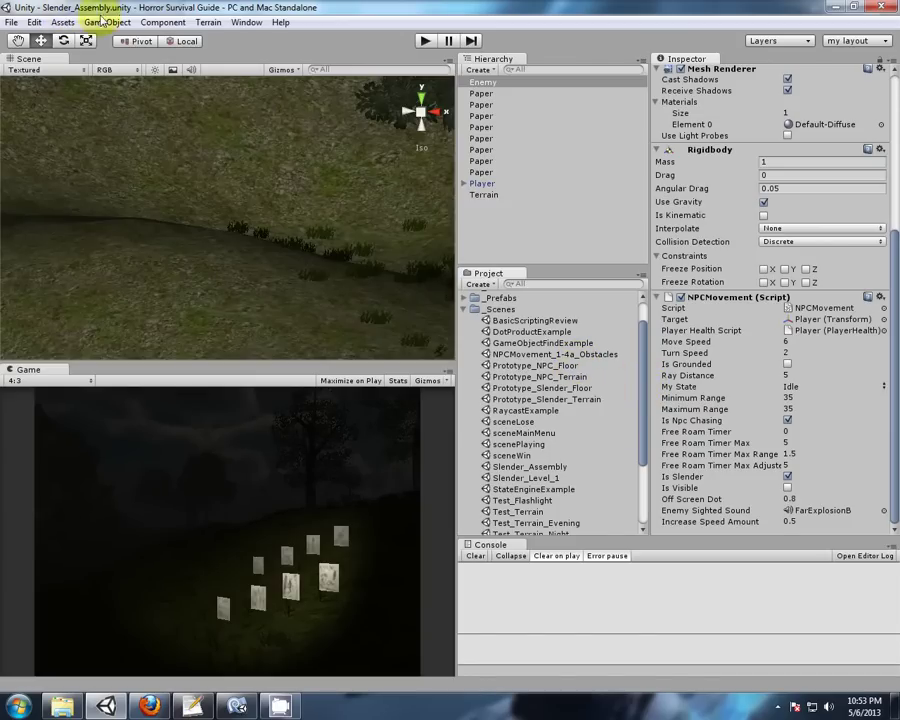
# Create a new empty scene and select the Slender_Assembly scene asset in the _Scenes folder.
pyautogui.click(10, 23)
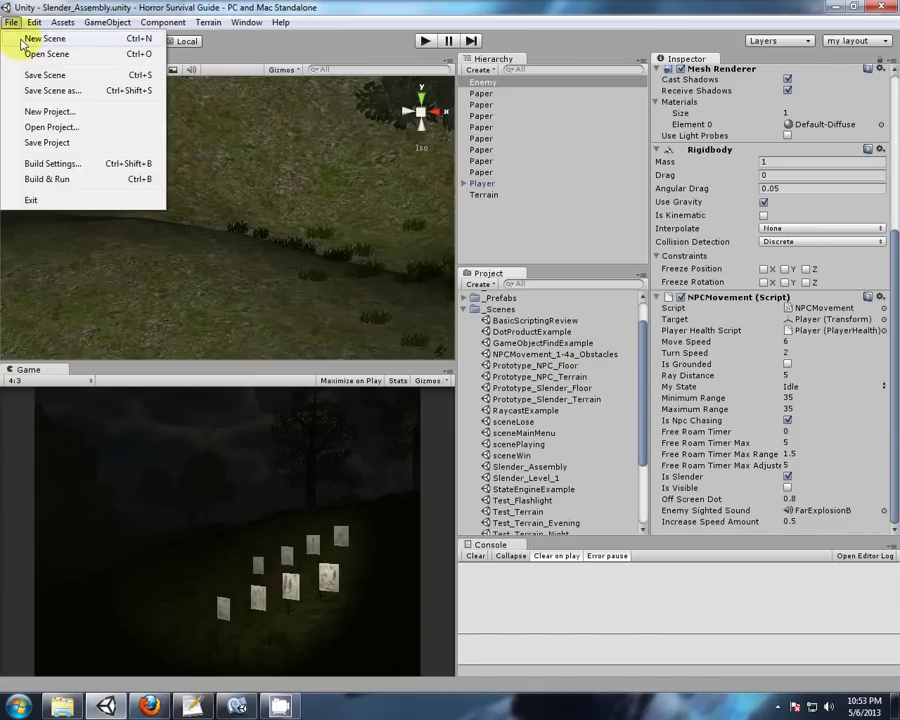
pyautogui.click(30, 38)
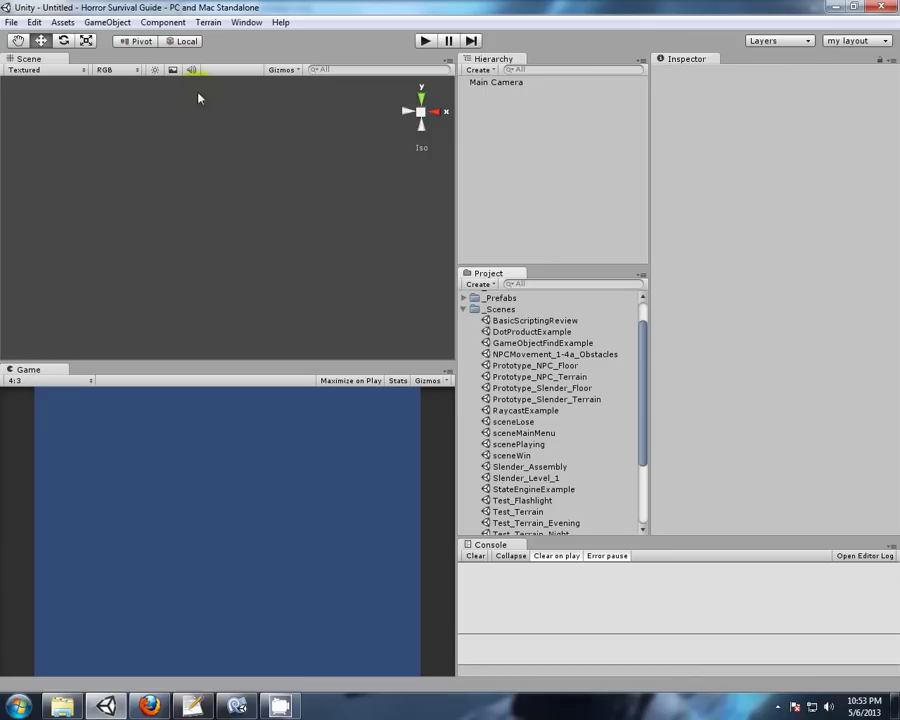
pyautogui.click(510, 467)
pyautogui.rightClick(508, 466)
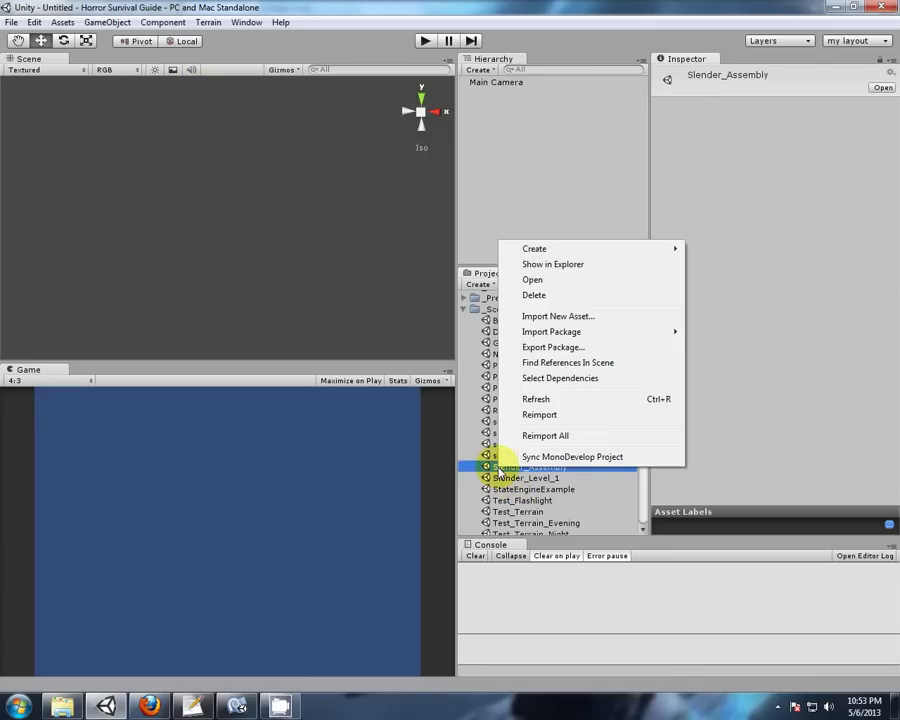
pyautogui.click(486, 477)
pyautogui.click(508, 468)
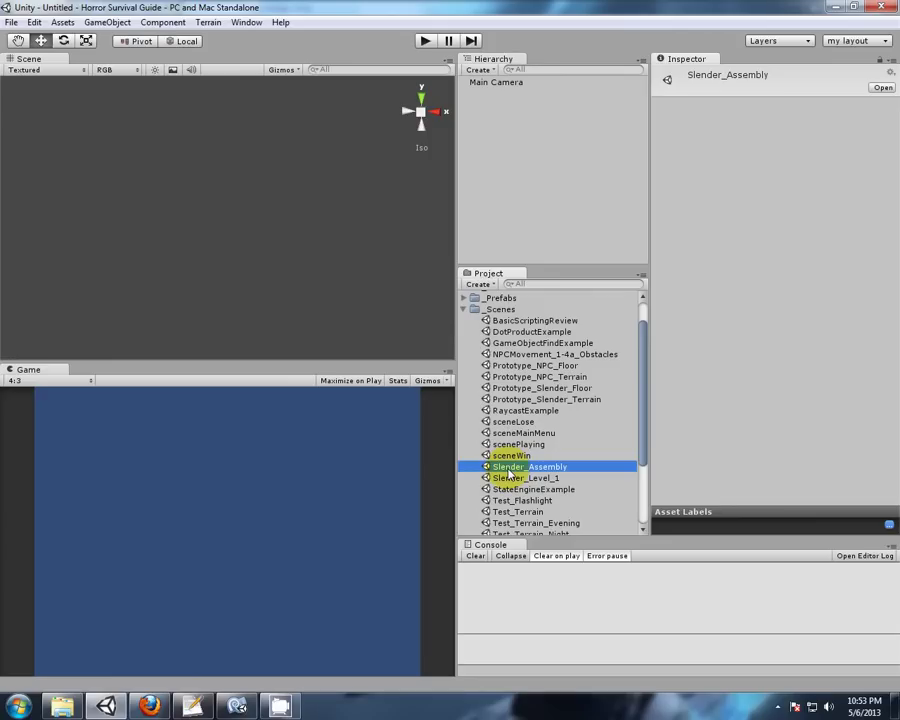
pyautogui.click(510, 467)
pyautogui.rightClick(511, 470)
pyautogui.click(540, 494)
pyautogui.click(505, 468)
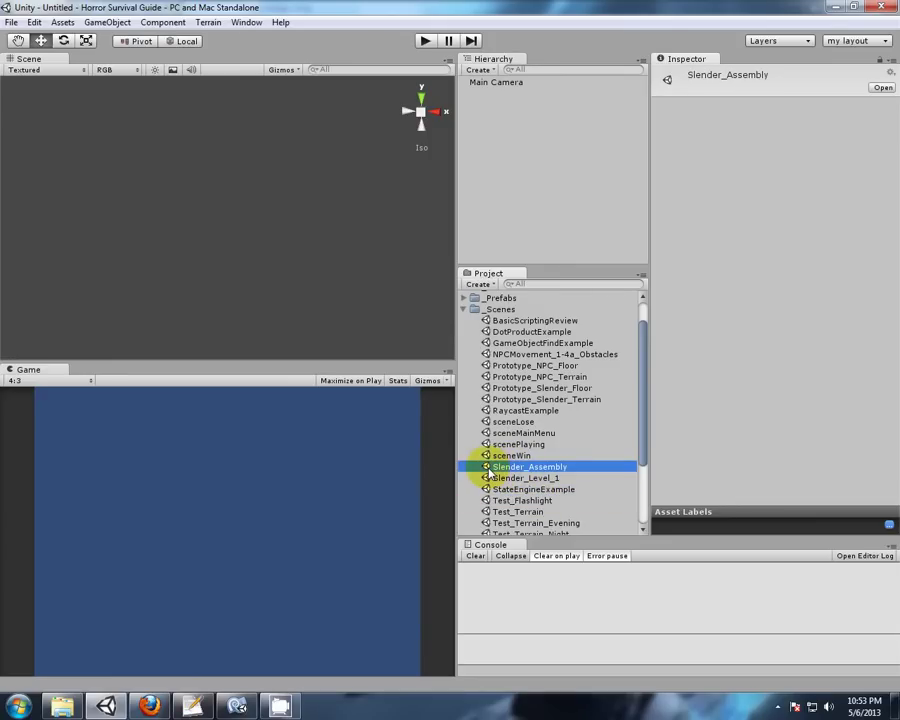
# Export the Slender_Assembly scene with all its dependencies as the package Slender_Assembly in the Horror Survival Guide folder.
pyautogui.rightClick(489, 470)
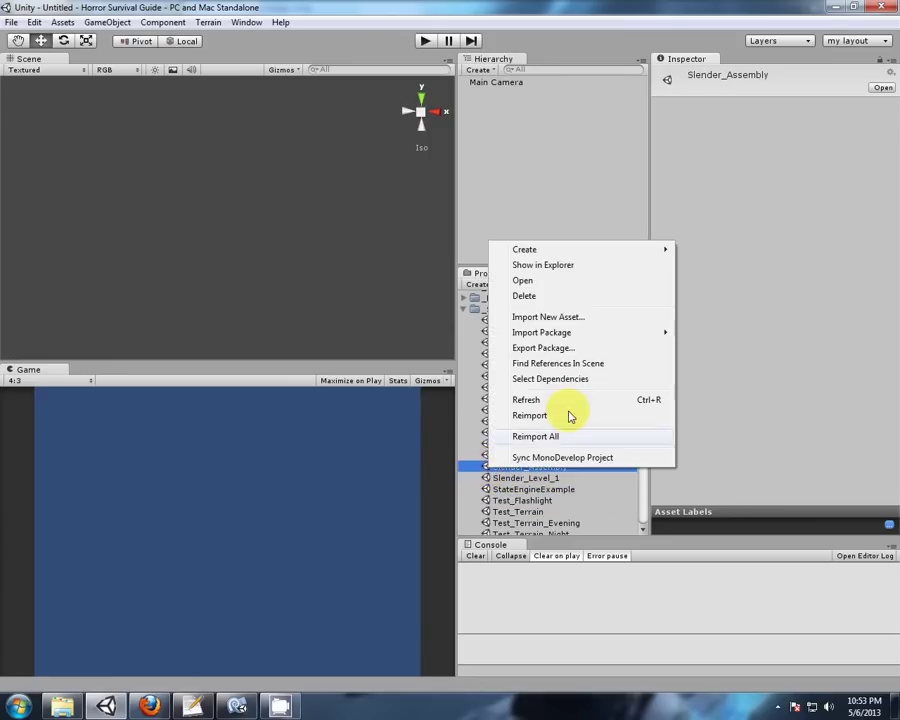
pyautogui.click(545, 349)
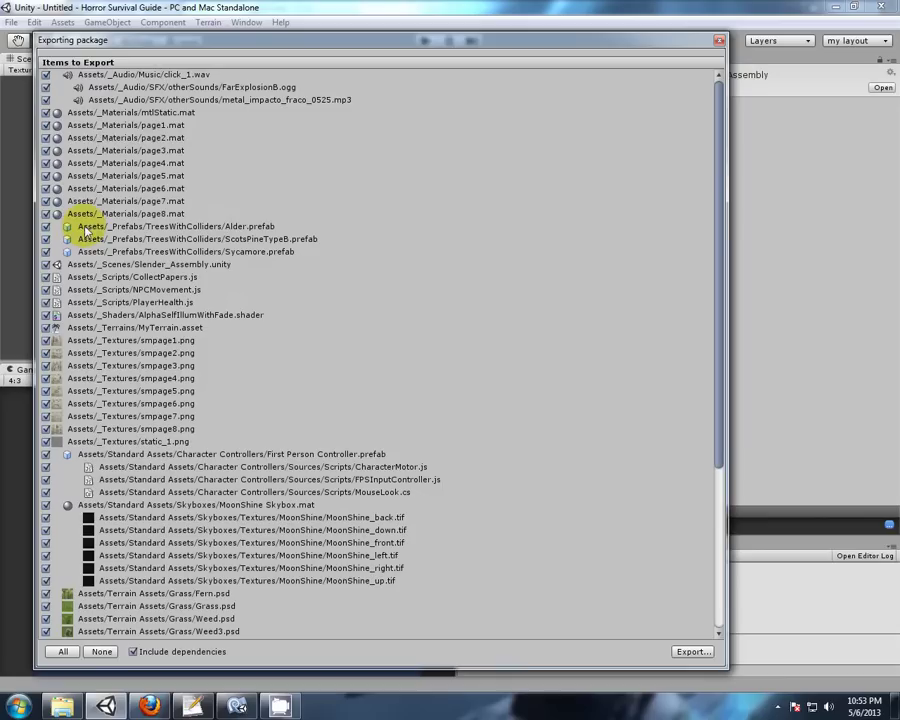
pyautogui.scroll(-6, 279, 373)
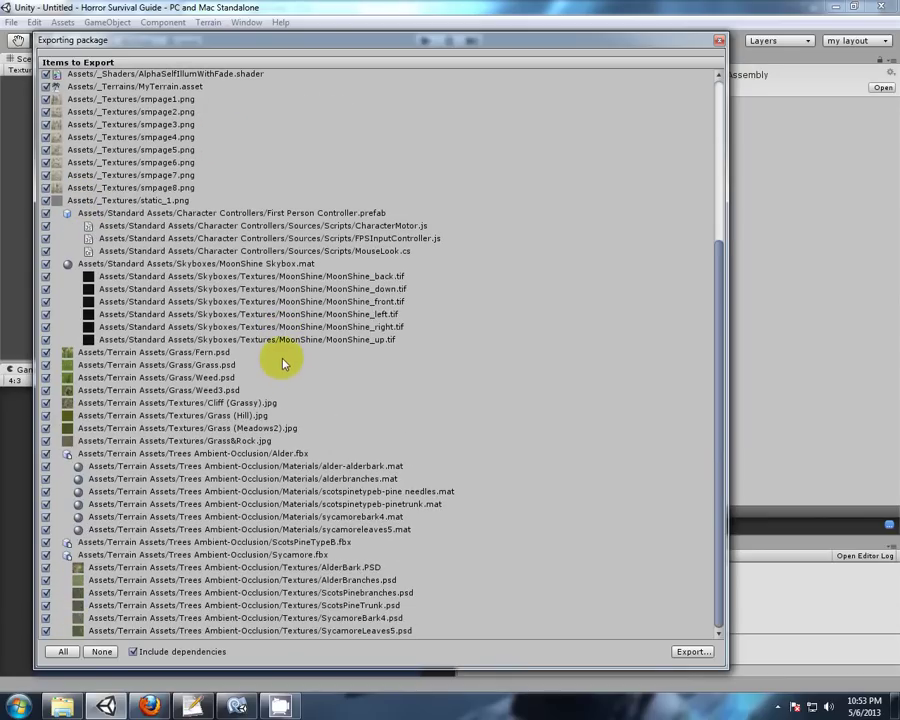
pyautogui.click(690, 652)
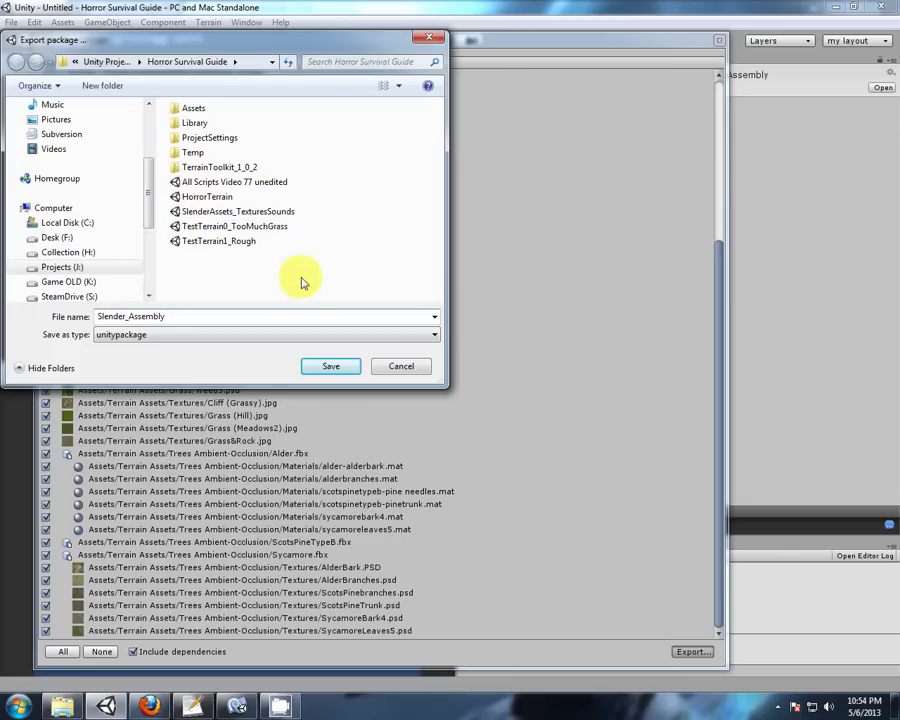
pyautogui.click(331, 367)
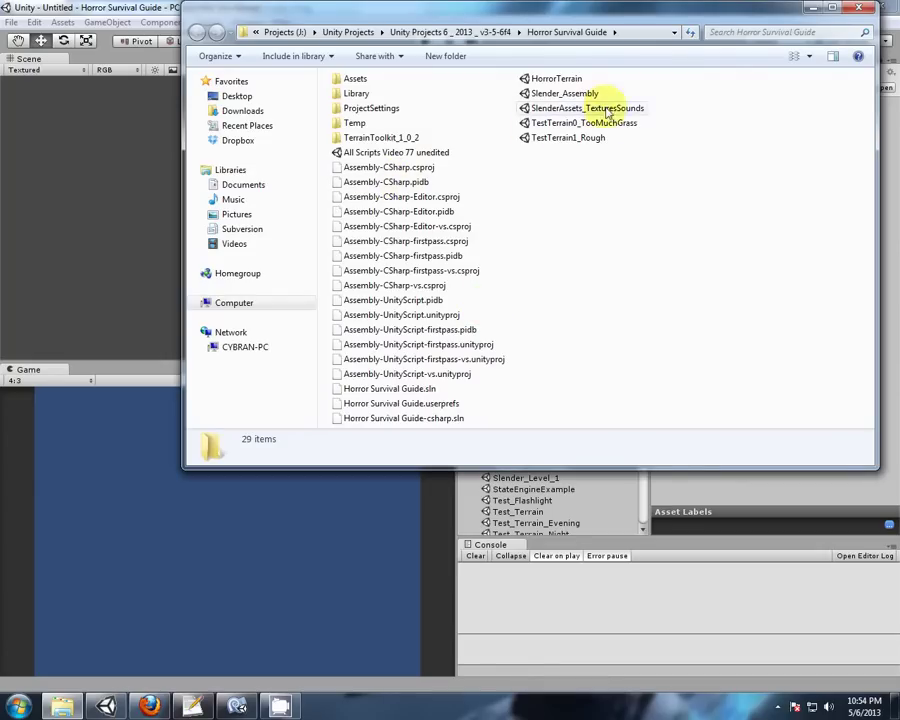
pyautogui.click(814, 9)
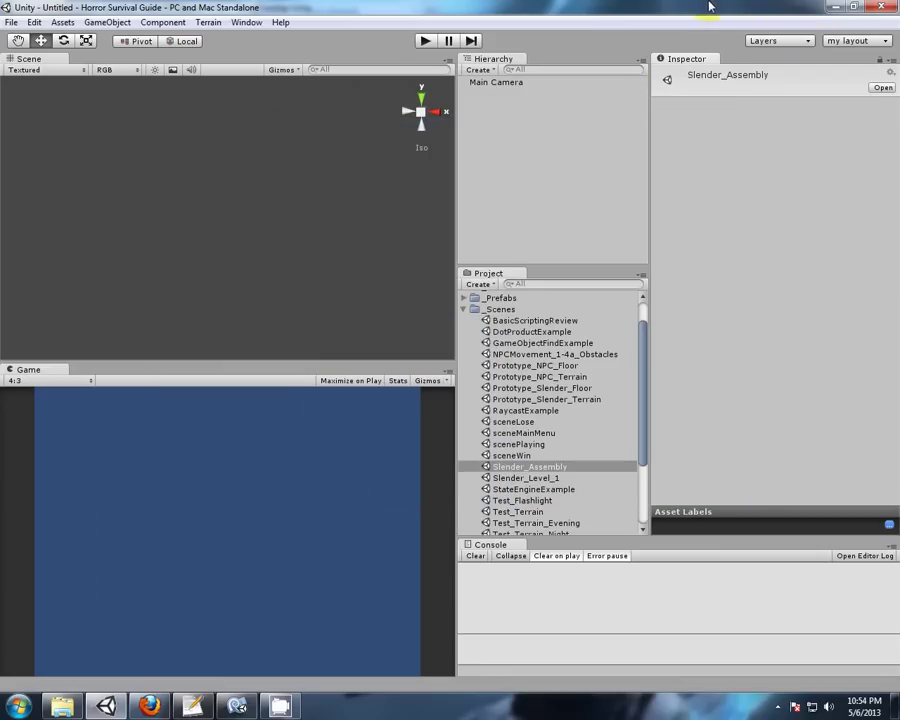
# Reopen the Slender_Assembly scene from the _Scenes folder.
pyautogui.click(498, 456)
pyautogui.click(514, 467)
pyautogui.doubleClick(514, 467)
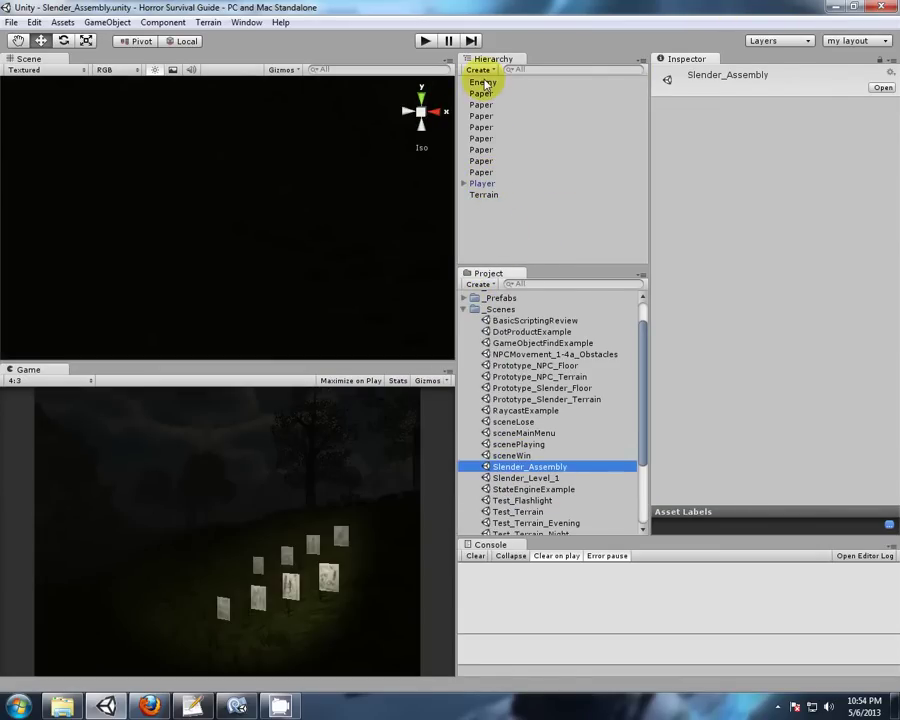
# Frame the Enemy in the scene view at an angle and turn off the scene view's lighting.
pyautogui.doubleClick(483, 82)
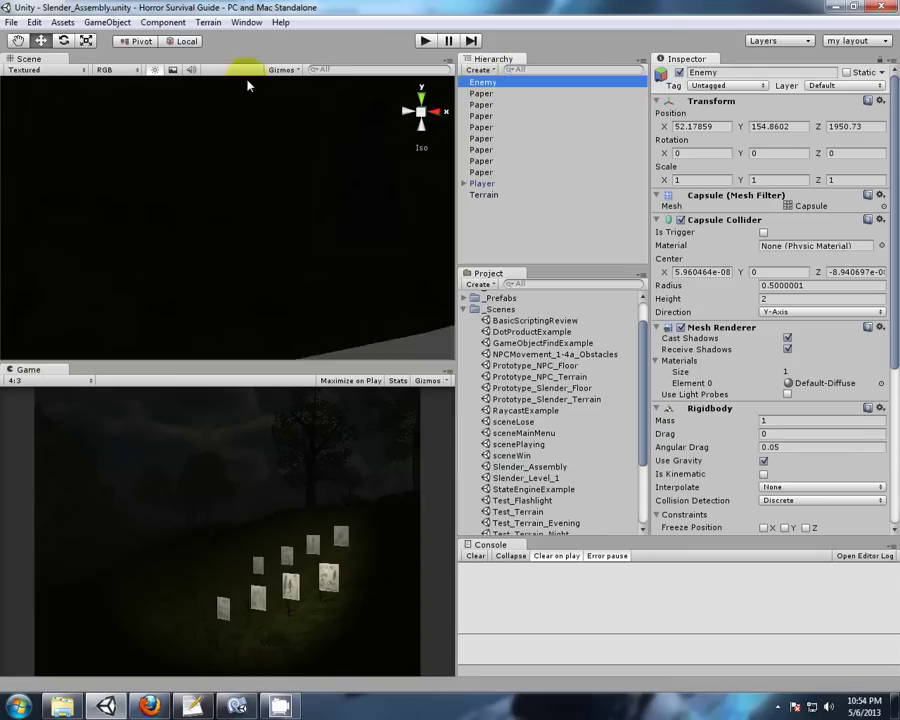
pyautogui.click(155, 69)
pyautogui.keyDown('alt'); pyautogui.moveTo(328, 254); pyautogui.dragTo(307, 253); pyautogui.keyUp('alt')
pyautogui.keyDown('alt'); pyautogui.moveTo(161, 207); pyautogui.dragTo(268, 228); pyautogui.keyUp('alt')
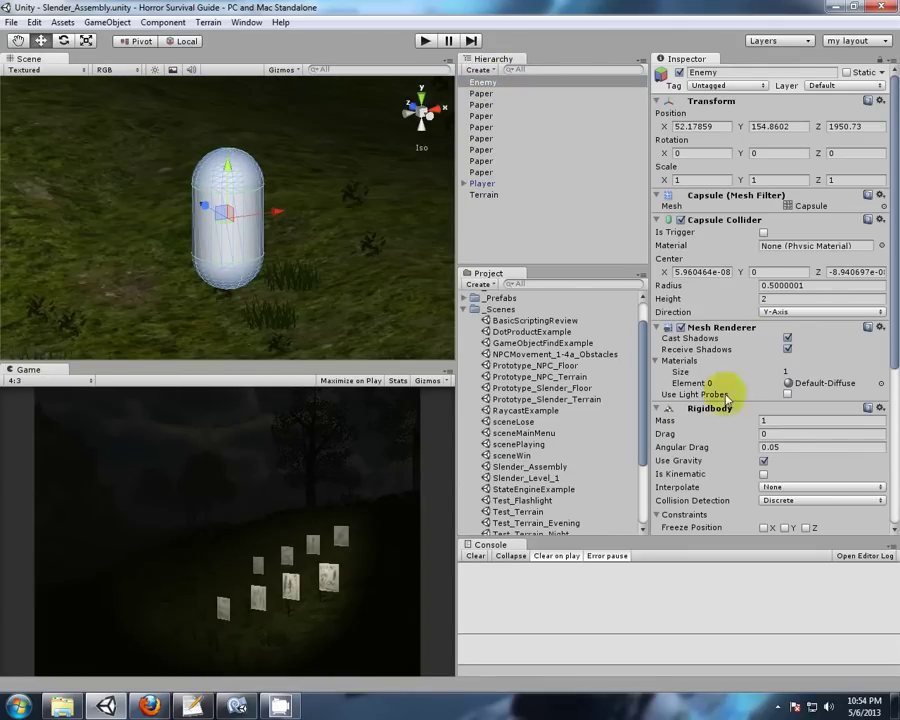
pyautogui.scroll(-6, 727, 393)
# Find the golem model in the _Models folder and examine its import settings, from the mesh options through the split animations to the imported object.
pyautogui.click(464, 310)
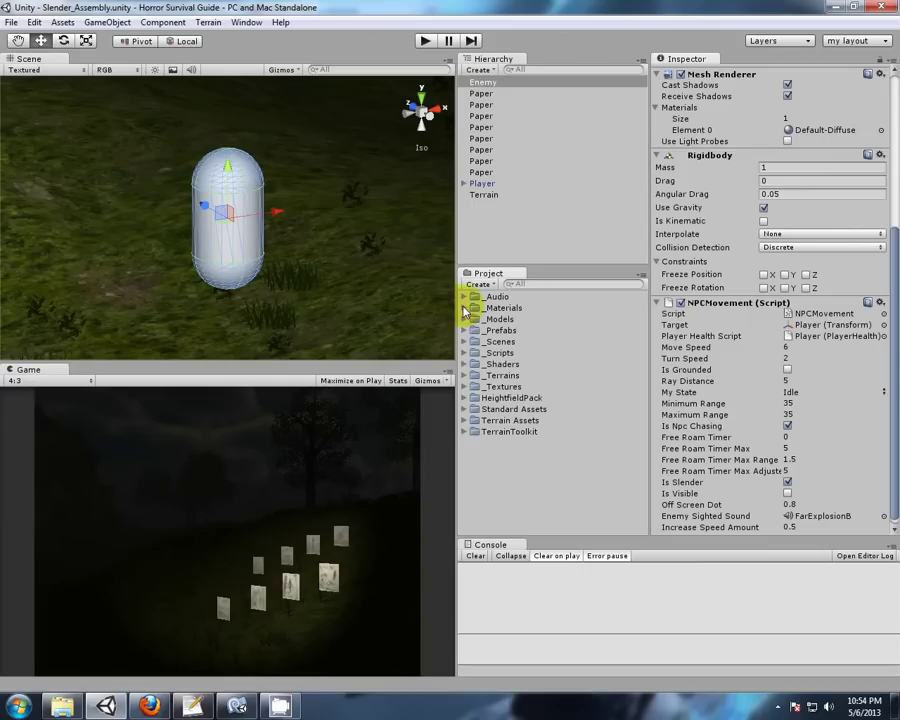
pyautogui.click(465, 319)
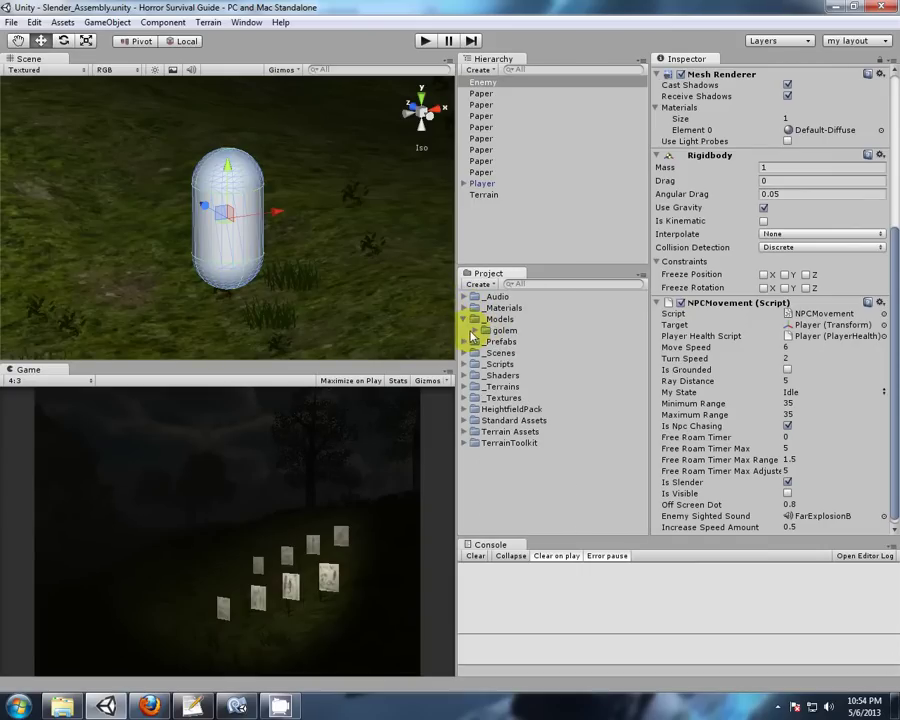
pyautogui.click(476, 331)
pyautogui.click(513, 353)
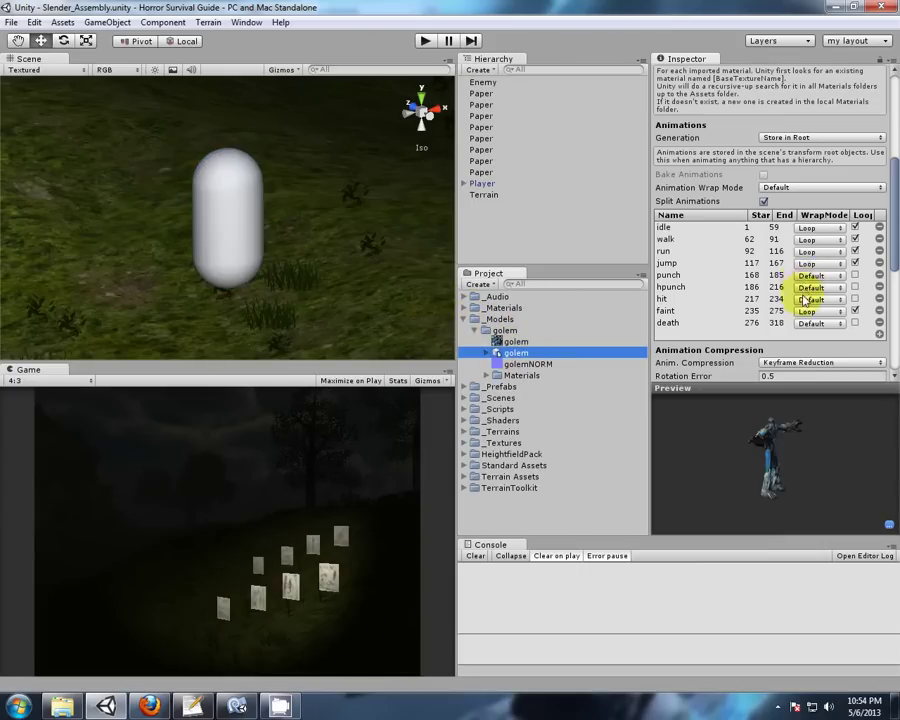
pyautogui.moveTo(893, 246); pyautogui.dragTo(828, 150)
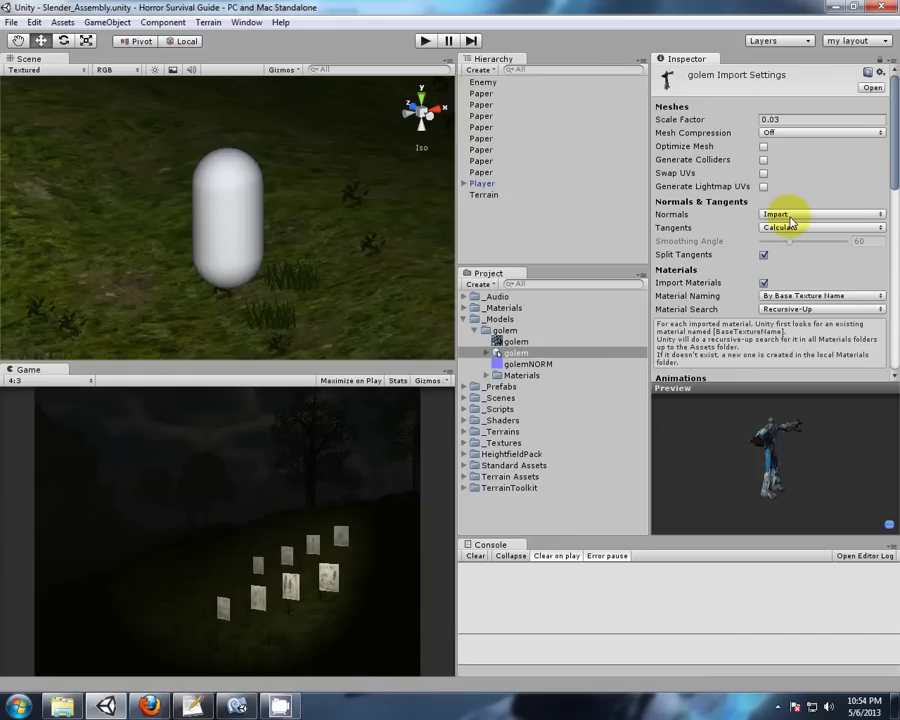
pyautogui.scroll(-3, 790, 220)
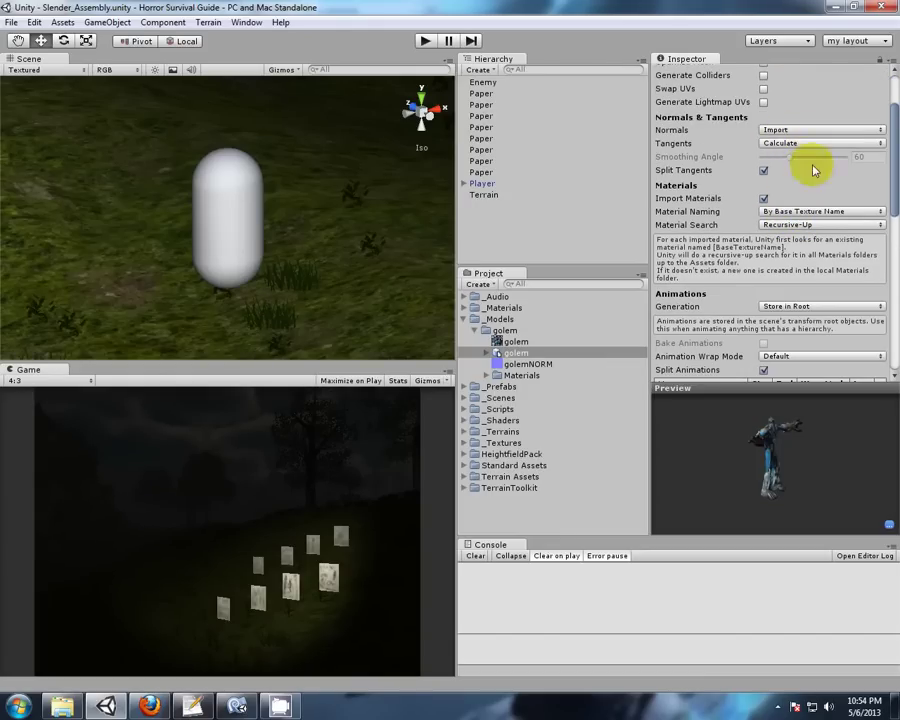
pyautogui.scroll(-3, 800, 222)
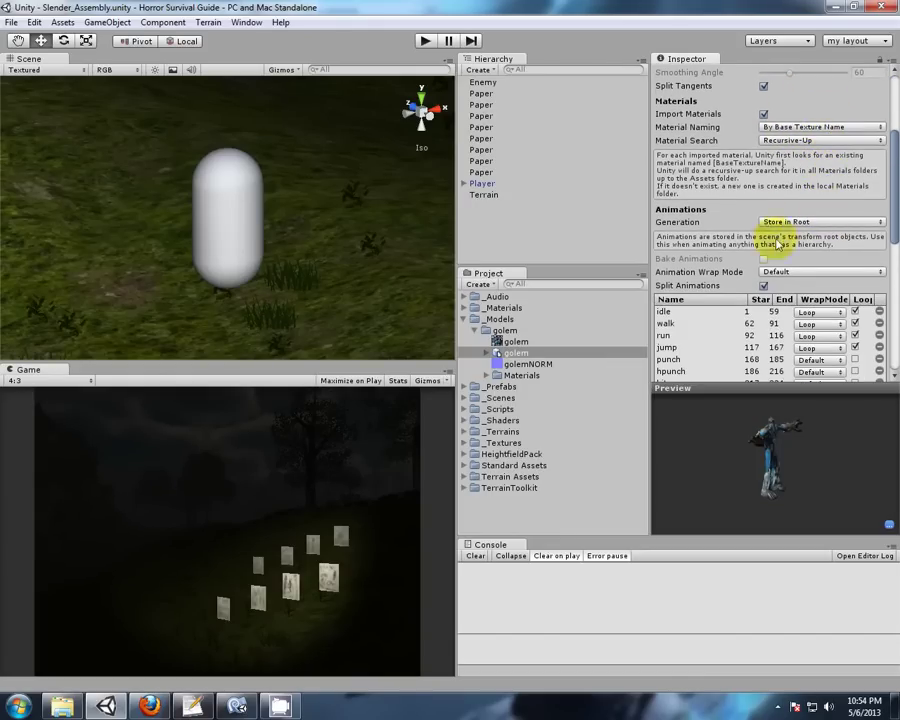
pyautogui.scroll(-1, 805, 268)
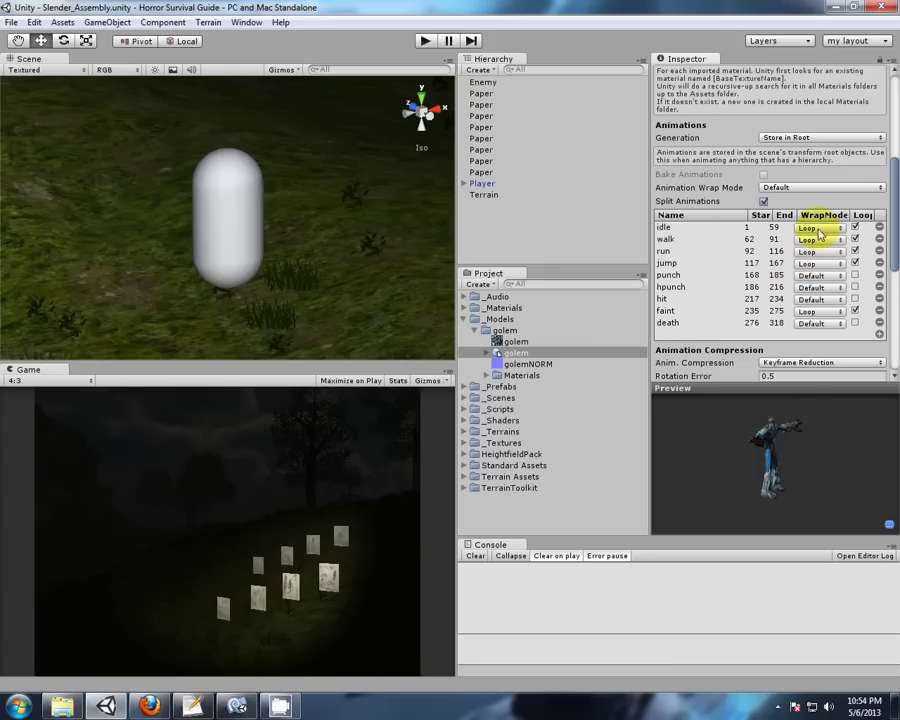
pyautogui.scroll(-5, 795, 320)
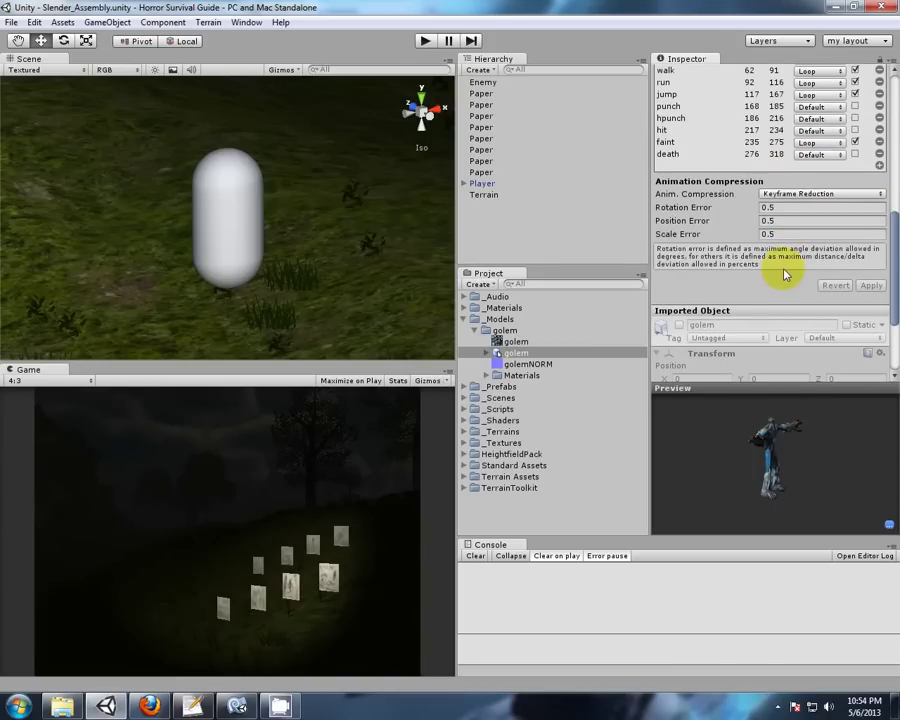
pyautogui.scroll(-4, 786, 272)
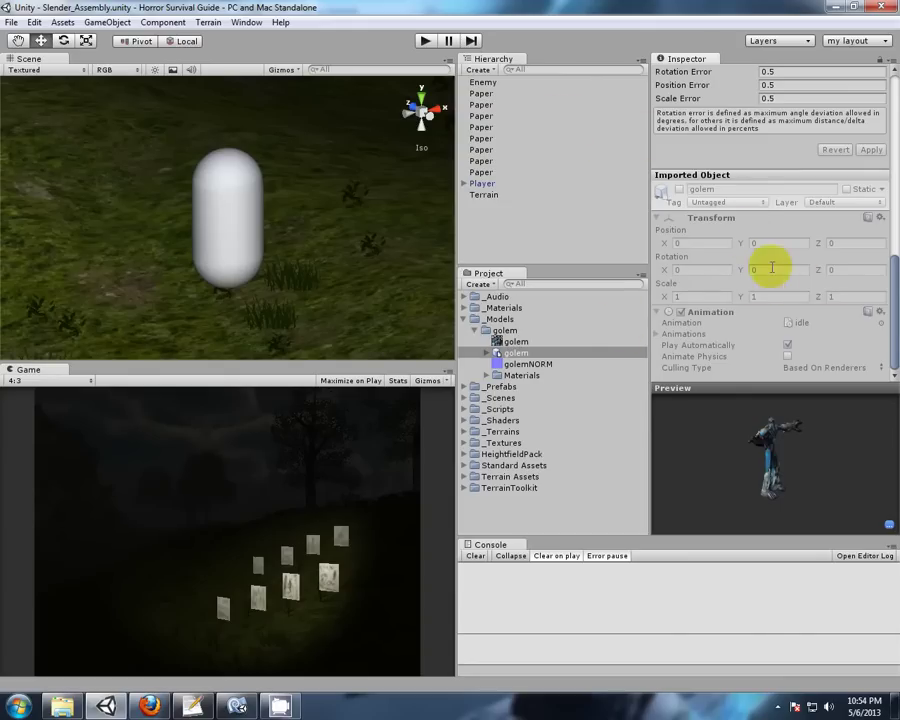
# Add the golem model to the scene as a child of Enemy and select it in the expanded hierarchy.
pyautogui.click(517, 354)
pyautogui.moveTo(517, 354); pyautogui.dragTo(488, 225)
pyautogui.moveTo(484, 100); pyautogui.dragTo(489, 85)
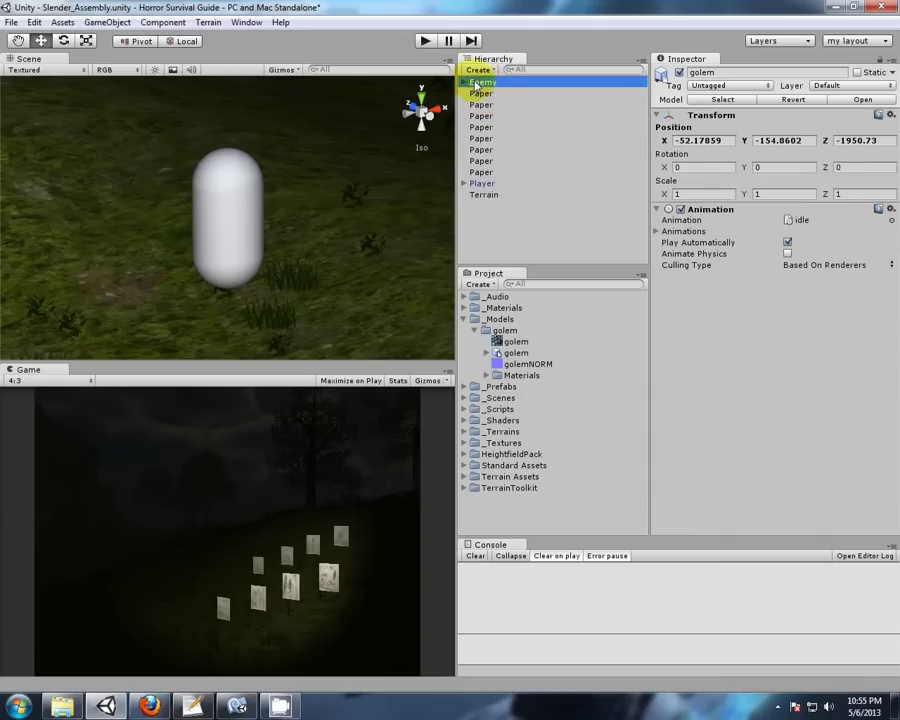
pyautogui.click(465, 84)
pyautogui.click(489, 95)
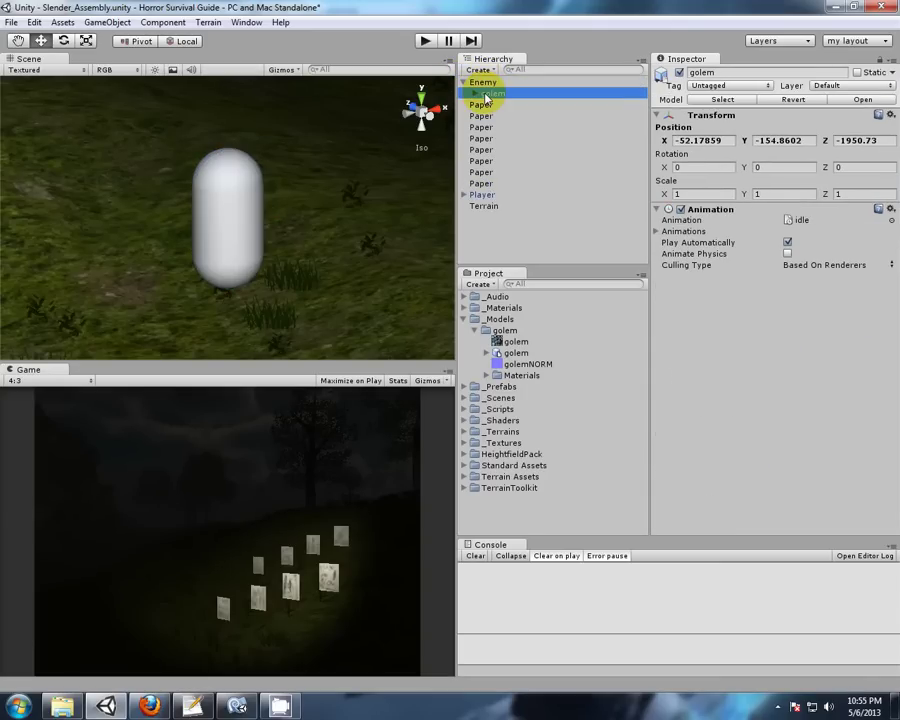
# Disable the Enemy's Mesh Renderer to hide its capsule.
pyautogui.scroll(2, 370, 177)
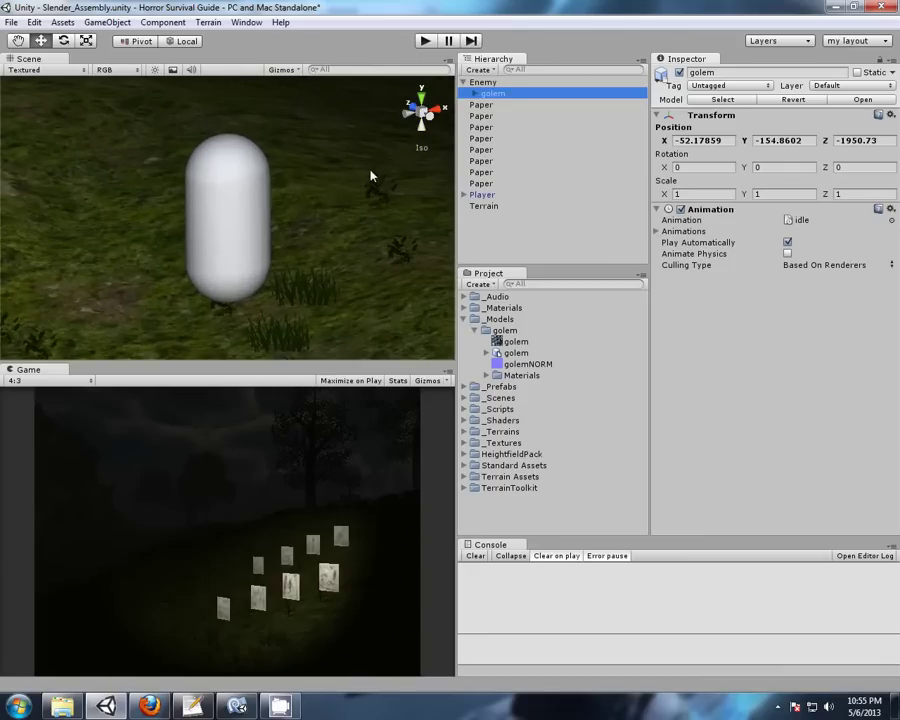
pyautogui.keyDown('alt'); pyautogui.moveTo(253, 193); pyautogui.dragTo(432, 146); pyautogui.keyUp('alt')
pyautogui.click(483, 84)
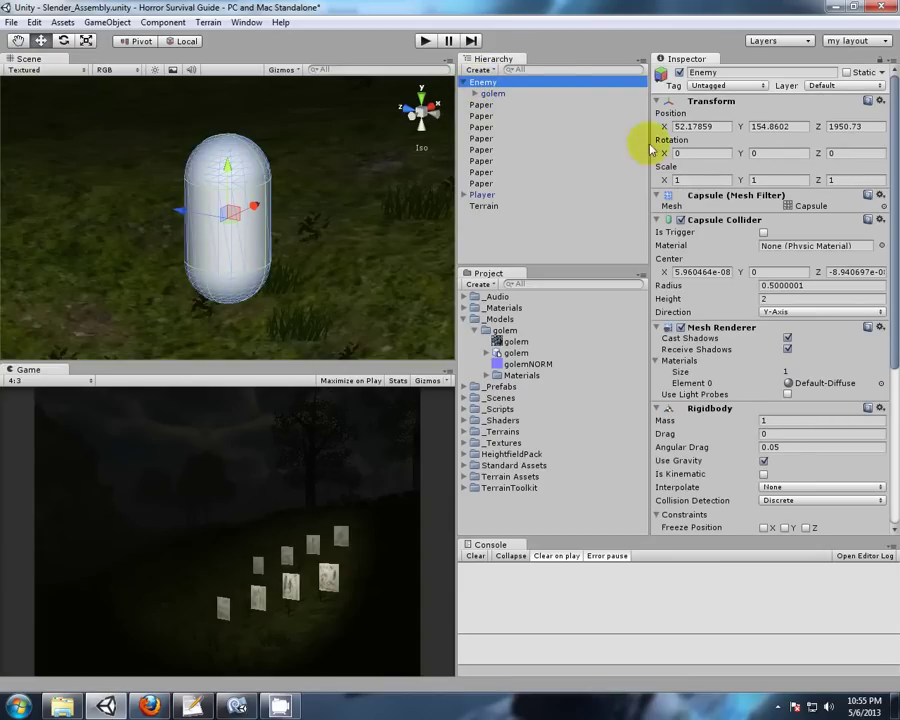
pyautogui.click(681, 328)
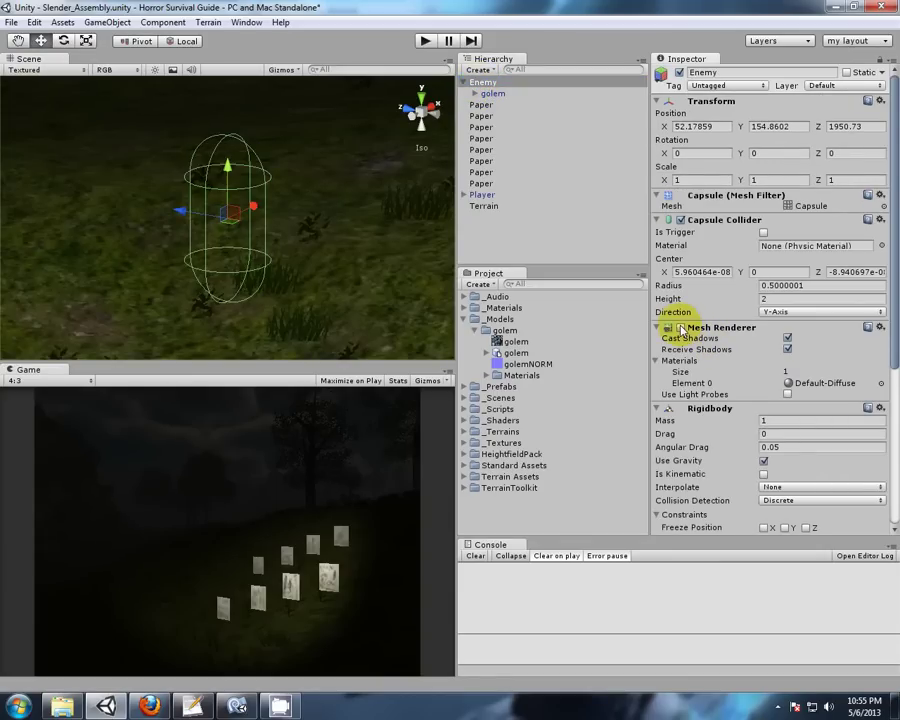
# Set the golem child's position to X 0, Y 0, Z 0.
pyautogui.click(493, 93)
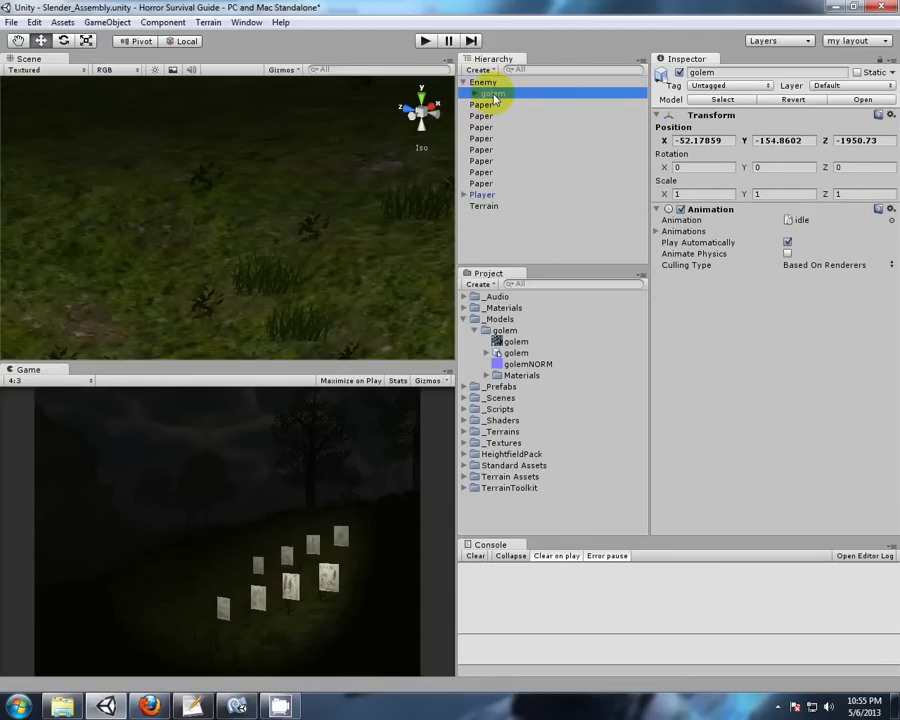
pyautogui.click(705, 140)
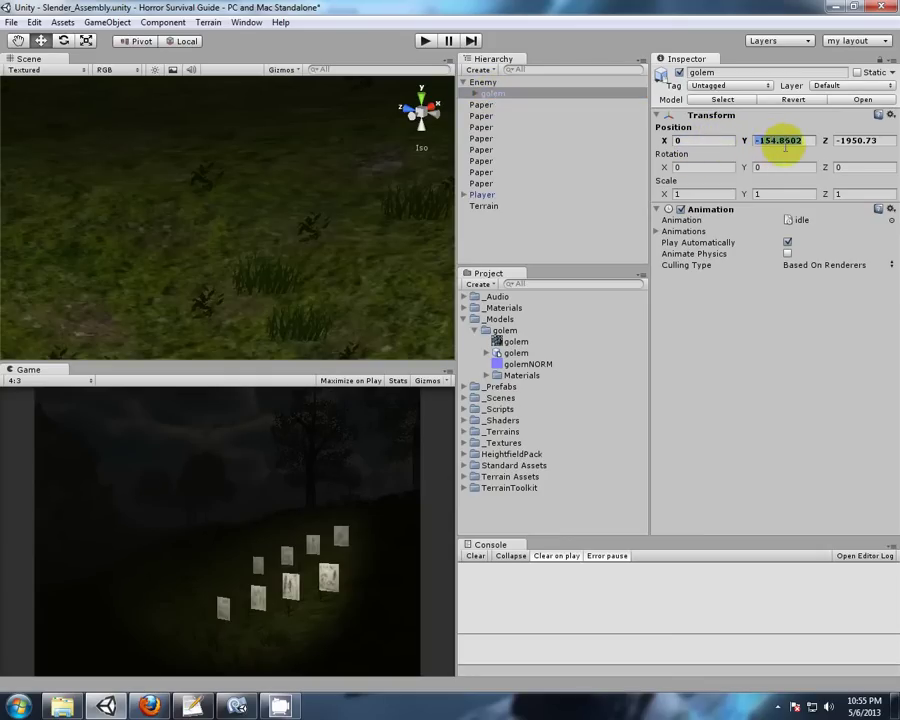
pyautogui.write('00')
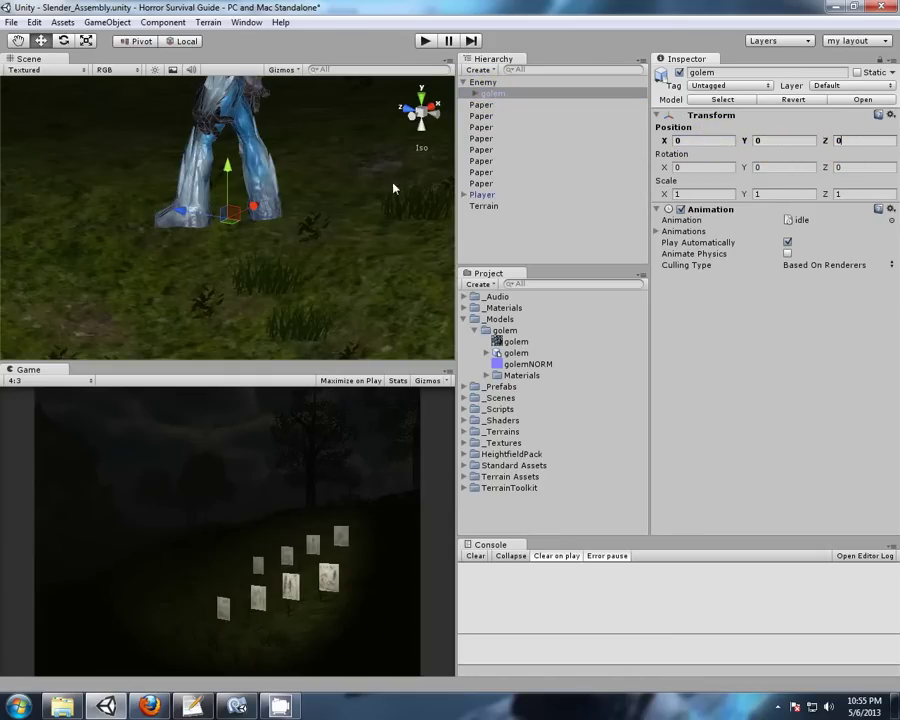
# Re-enable the Enemy's Mesh Renderer and view the capsule and golem from the side.
pyautogui.click(484, 83)
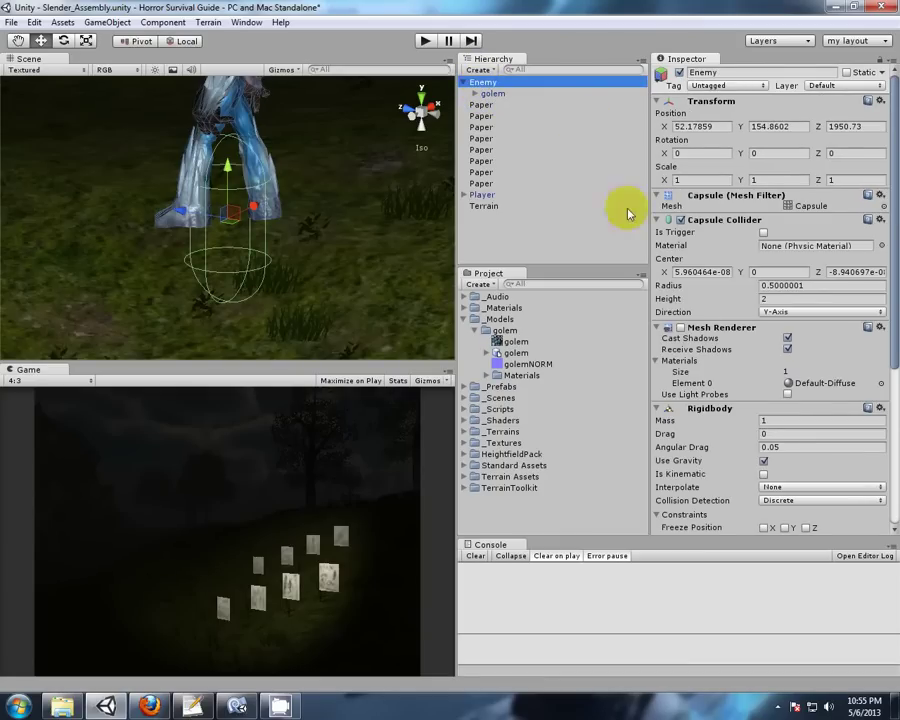
pyautogui.click(680, 327)
pyautogui.keyDown('alt'); pyautogui.moveTo(113, 166); pyautogui.dragTo(251, 203); pyautogui.keyUp('alt')
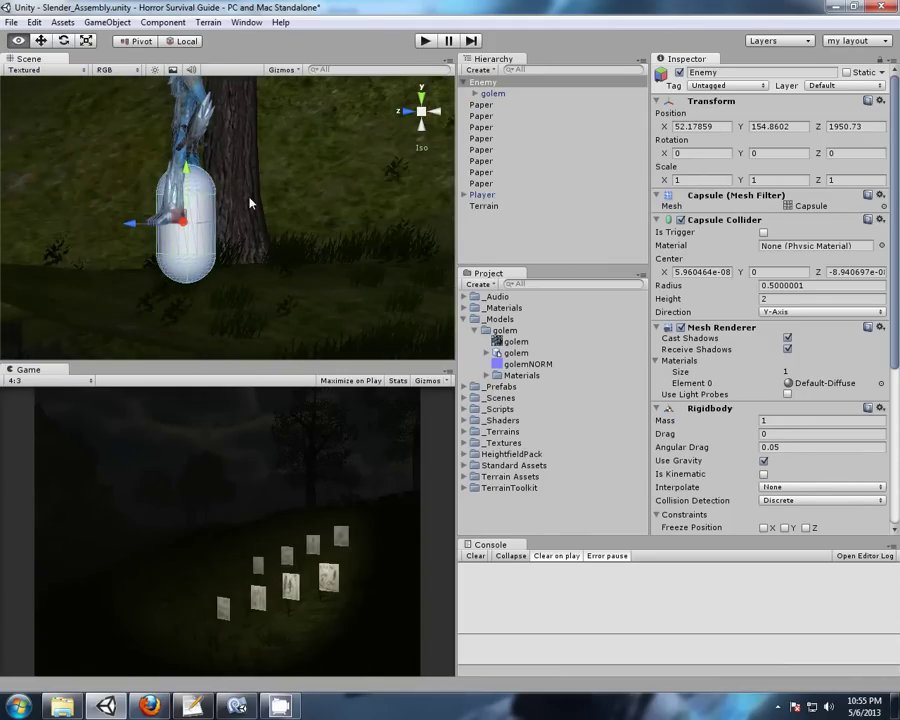
# Set the Enemy's Capsule Collider height to 3 and its radius to 0.75.
pyautogui.click(771, 287)
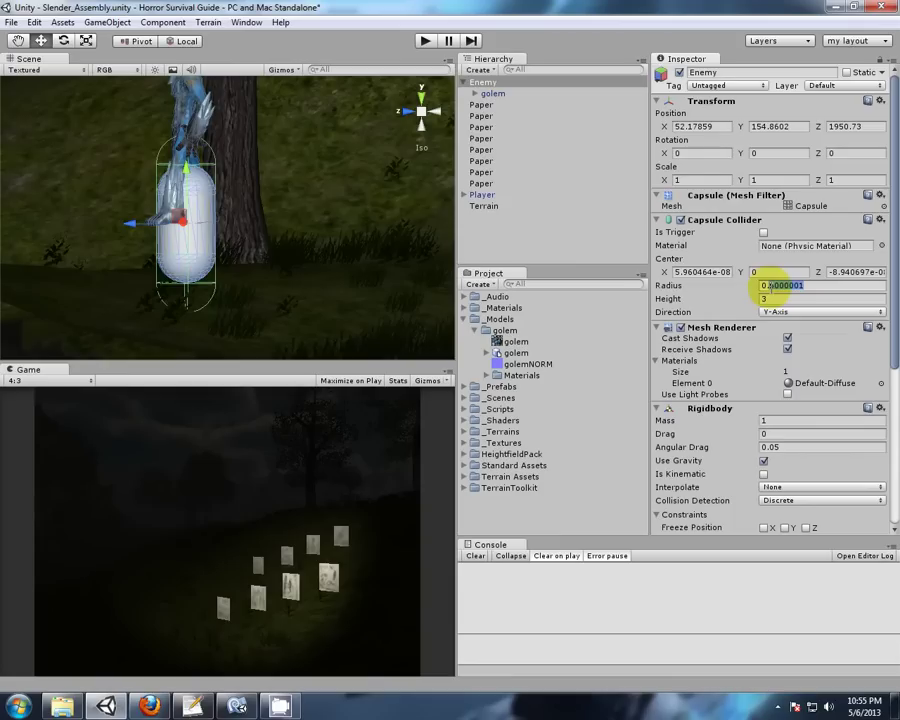
pyautogui.write('0.75')
pyautogui.press('Return')
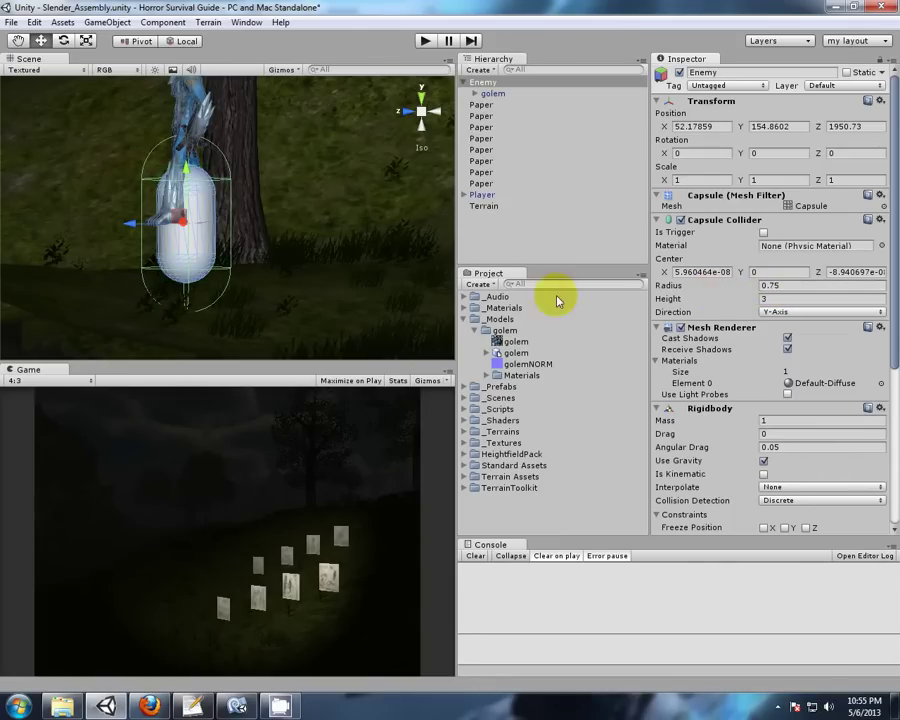
# Raise the Enemy above the terrain by setting its Y position to 155.26.
pyautogui.keyDown('alt'); pyautogui.moveTo(275, 224); pyautogui.dragTo(238, 290); pyautogui.keyUp('alt')
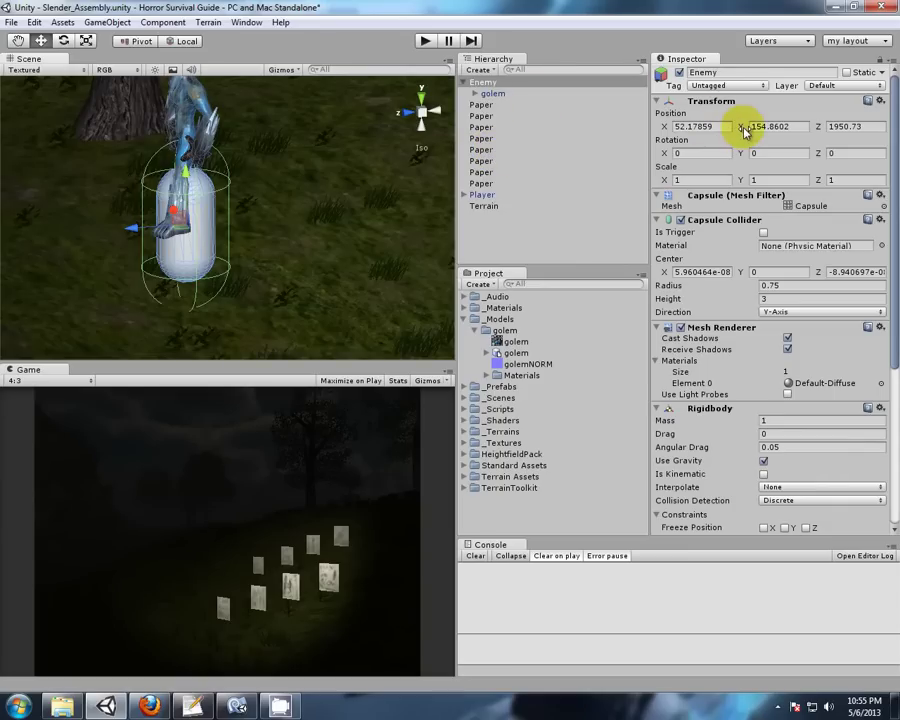
pyautogui.moveTo(744, 131); pyautogui.dragTo(755, 130)
pyautogui.moveTo(363, 237); pyautogui.dragTo(322, 237, button='right')
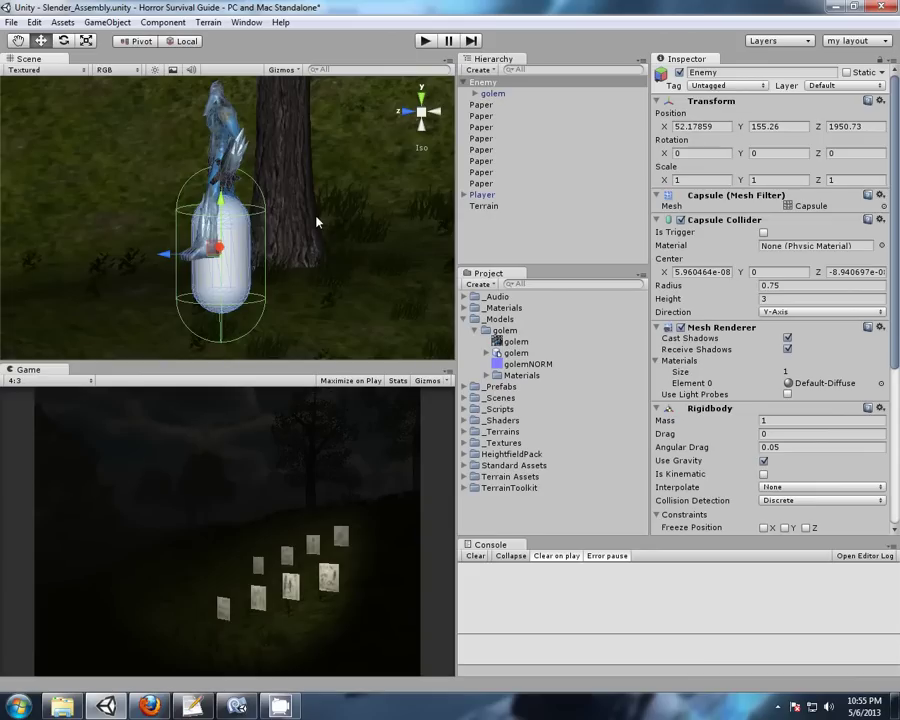
# Lower the golem child along Y to about -1.39 so its feet reach the base of the Enemy's collider.
pyautogui.keyDown('alt'); pyautogui.moveTo(316, 222); pyautogui.dragTo(502, 145); pyautogui.keyUp('alt')
pyautogui.click(492, 93)
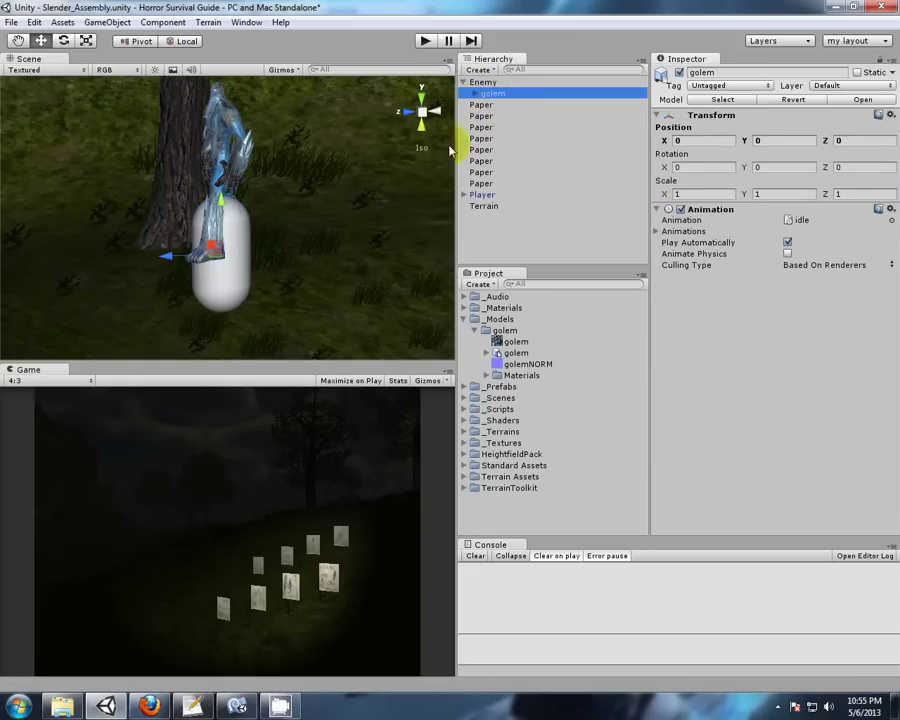
pyautogui.moveTo(222, 205); pyautogui.dragTo(222, 287)
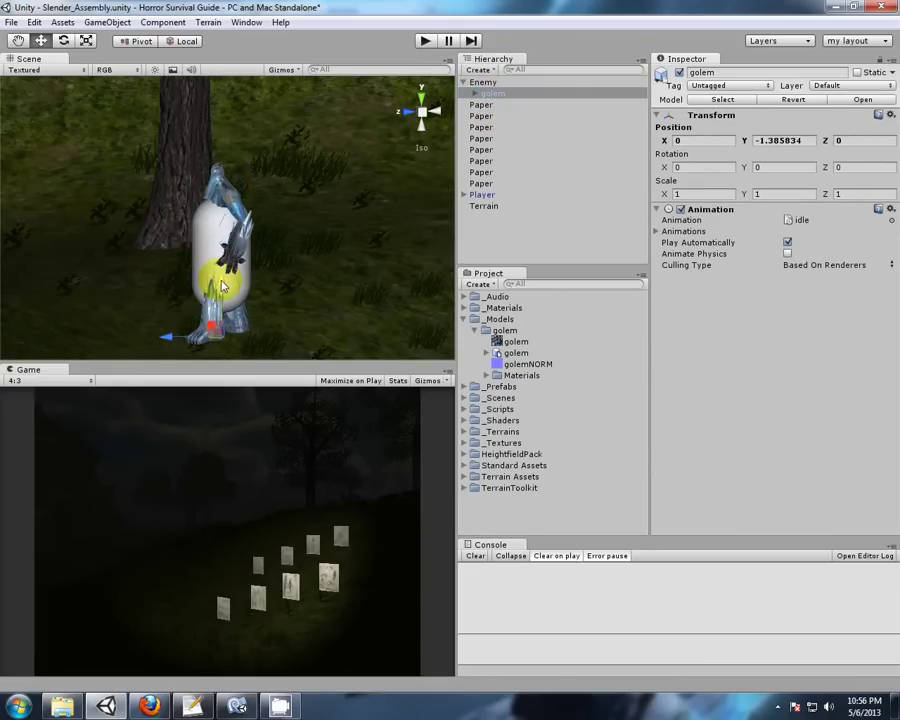
# Check the golem against the collider in the front view and lower it slightly to a Y position of about -1.42.
pyautogui.click(483, 82)
pyautogui.keyDown('alt'); pyautogui.moveTo(381, 267); pyautogui.dragTo(392, 148); pyautogui.keyUp('alt')
pyautogui.click(407, 112)
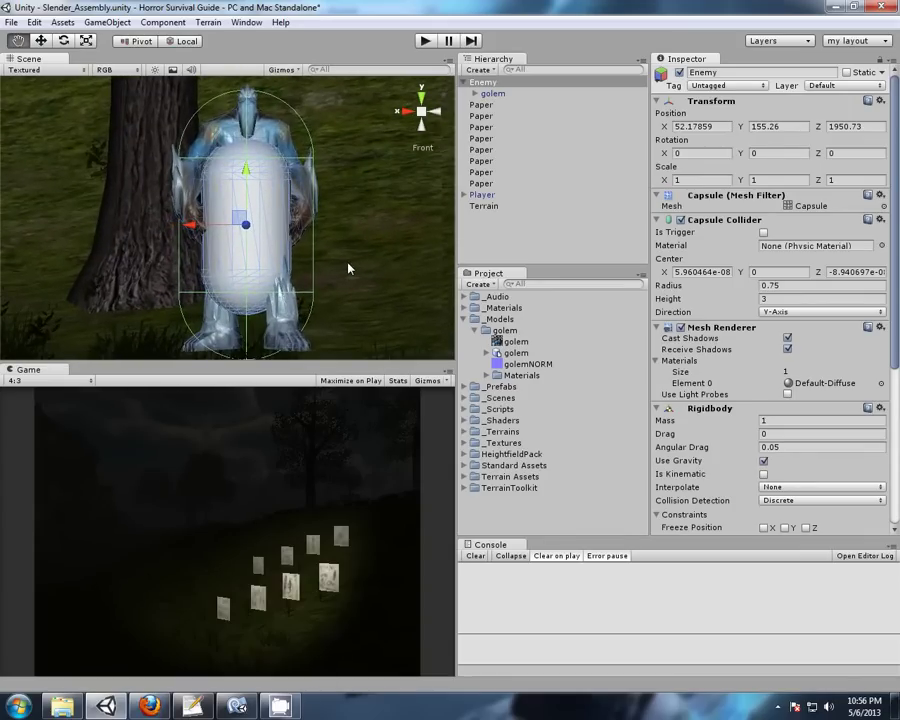
pyautogui.press('w')
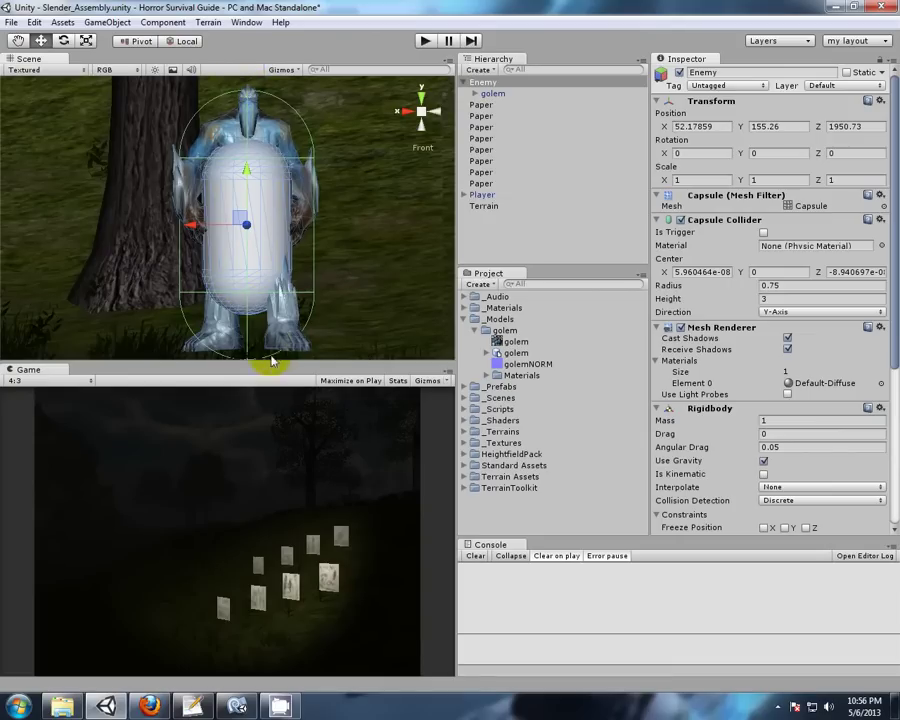
pyautogui.click(492, 95)
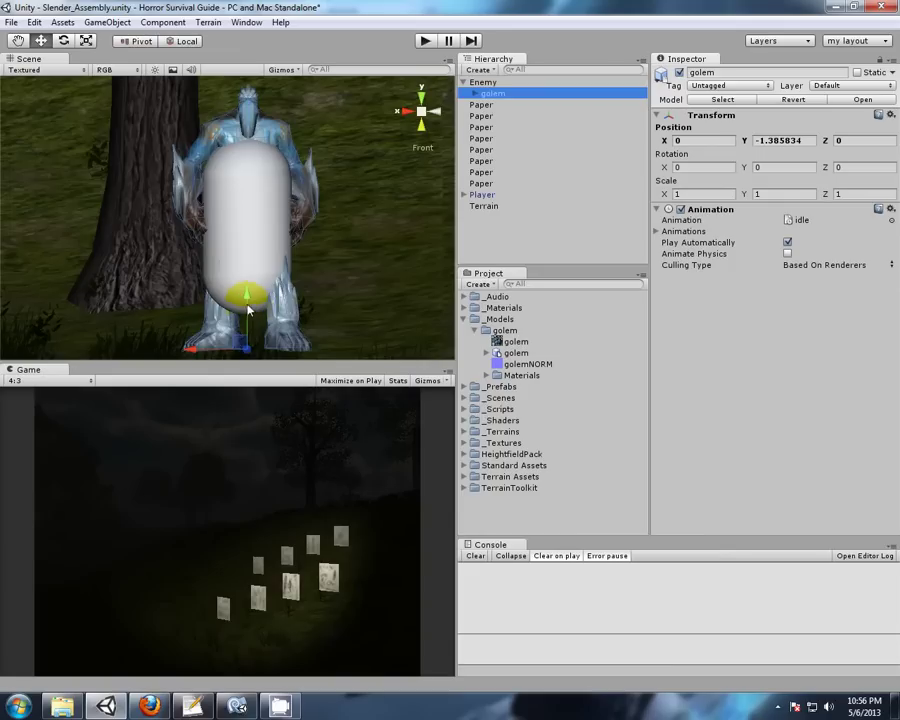
pyautogui.moveTo(248, 297); pyautogui.dragTo(248, 298)
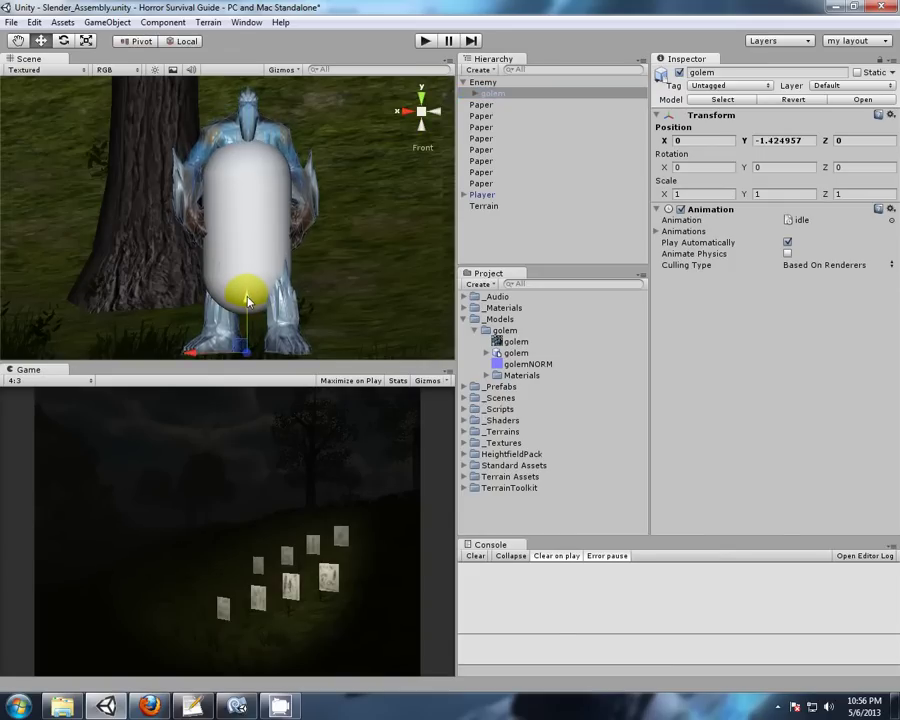
# Disable the Enemy's Mesh Renderer to hide the capsule and inspect the golem within its collider.
pyautogui.click(485, 83)
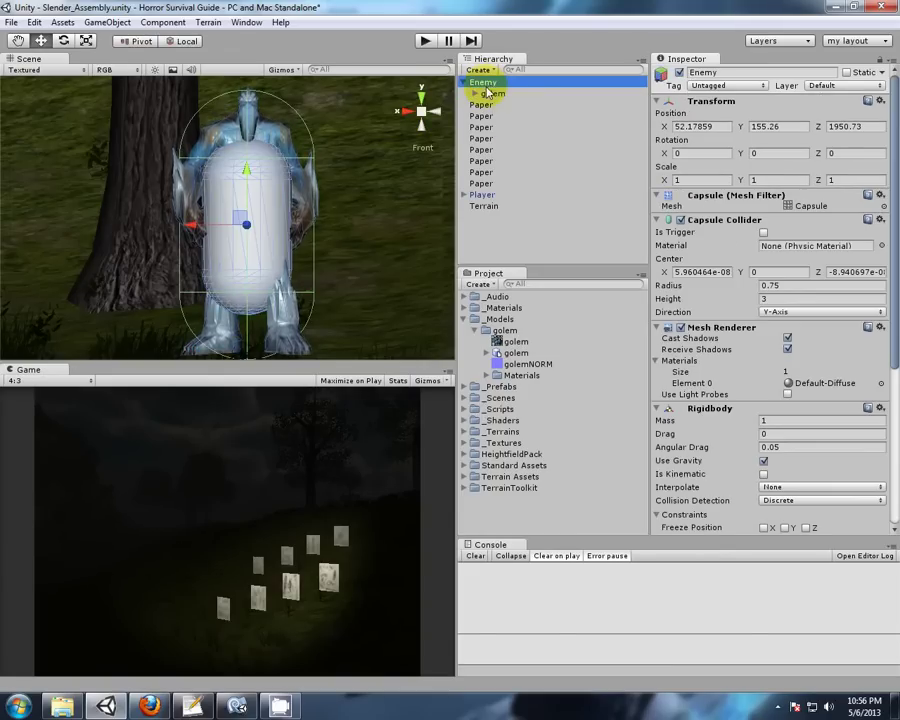
pyautogui.keyDown('alt'); pyautogui.moveTo(379, 231); pyautogui.dragTo(60, 110); pyautogui.keyUp('alt')
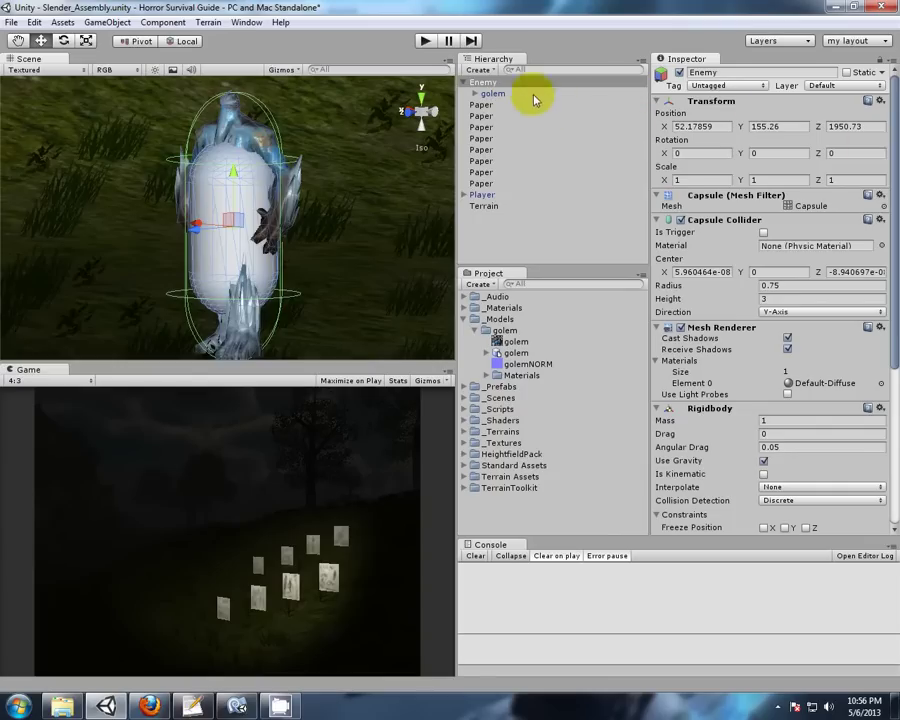
pyautogui.click(488, 92)
pyautogui.click(485, 83)
pyautogui.click(775, 298)
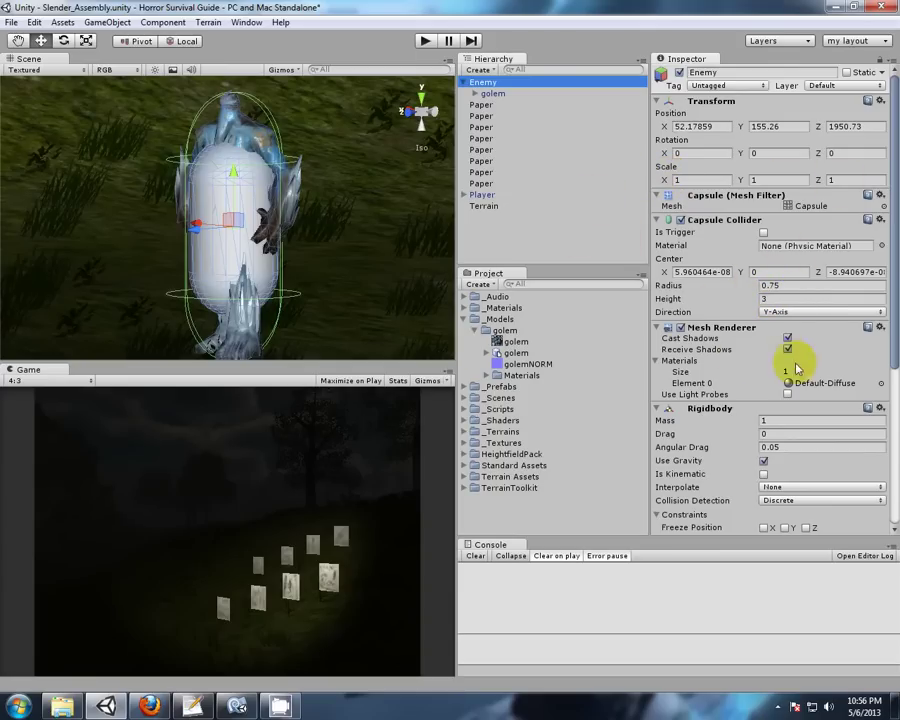
pyautogui.click(681, 328)
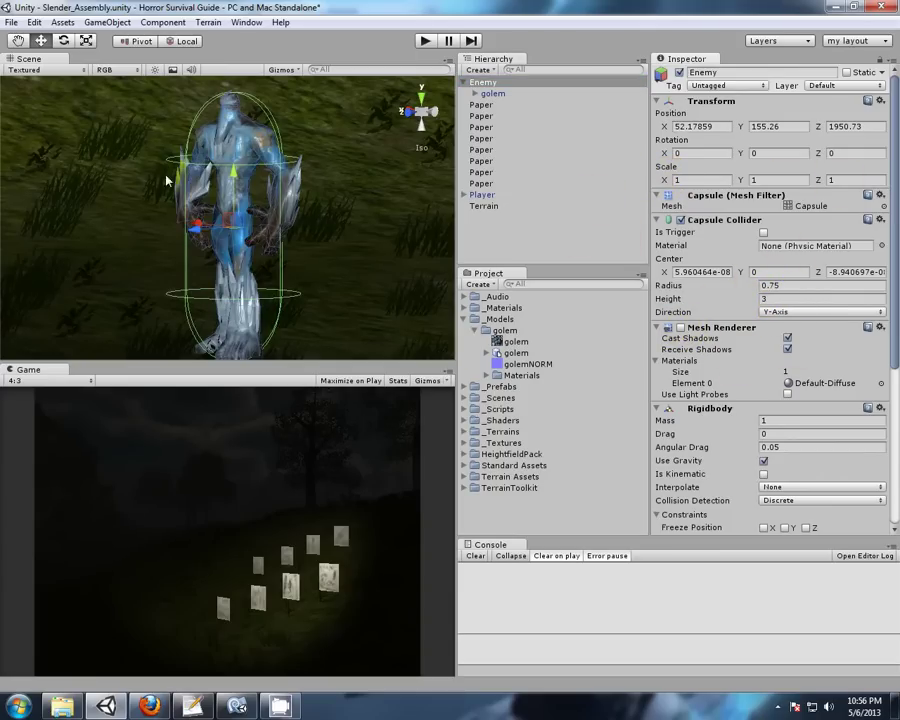
pyautogui.keyDown('alt'); pyautogui.moveTo(42, 145); pyautogui.dragTo(63, 140); pyautogui.keyUp('alt')
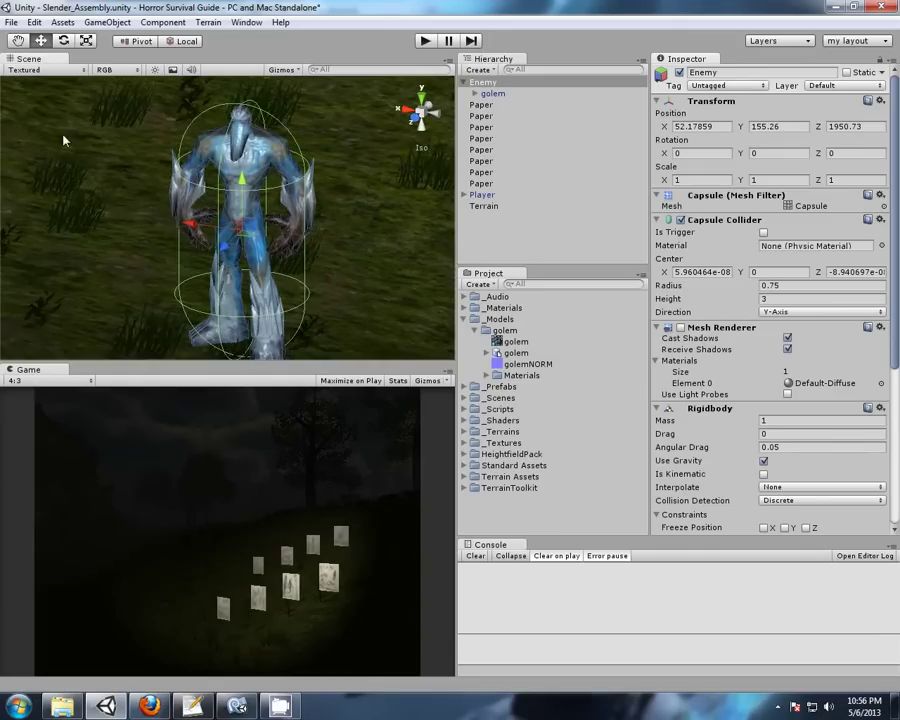
# Save the scene and start play mode to test the golem enemy.
pyautogui.click(10, 24)
pyautogui.click(26, 74)
pyautogui.scroll(-6, 333, 223)
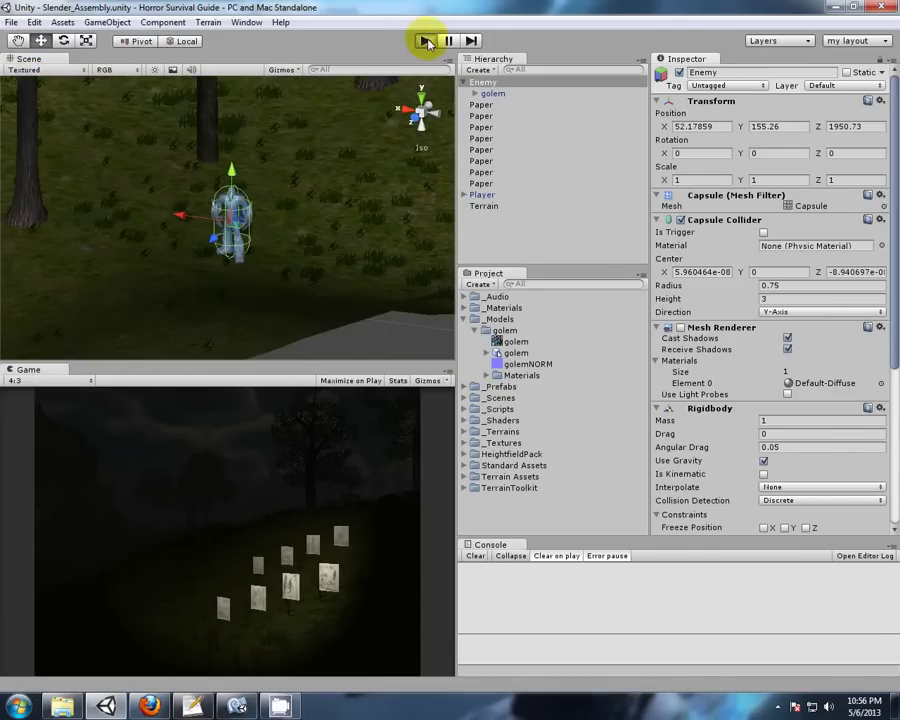
pyautogui.click(426, 41)
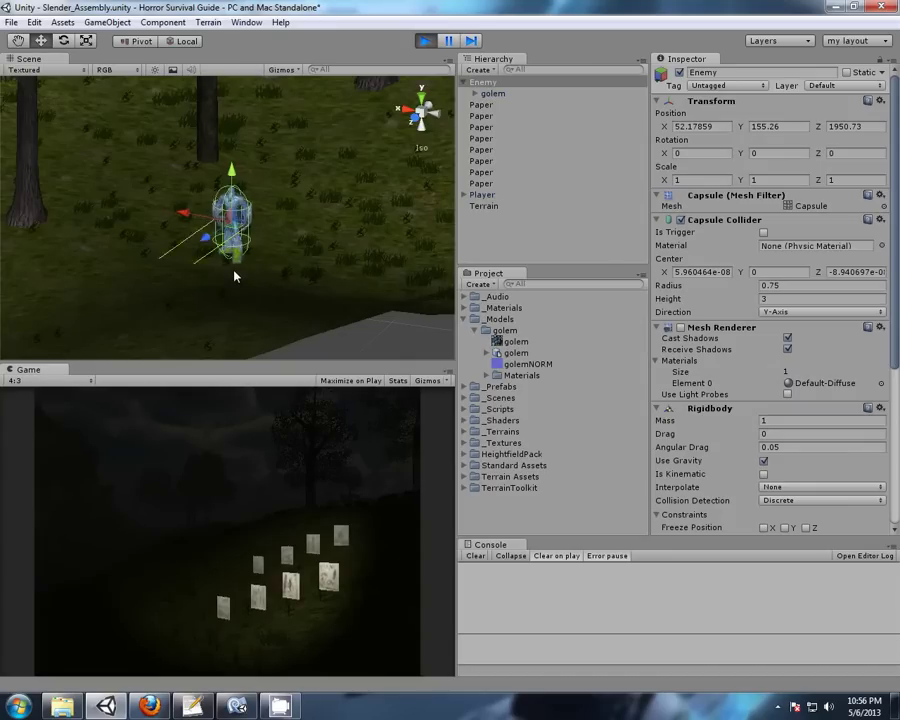
# Follow the moving Enemy across the terrain in the Scene view to examine how the golem travels.
pyautogui.moveTo(228, 230); pyautogui.dragTo(395, 326, button='middle')
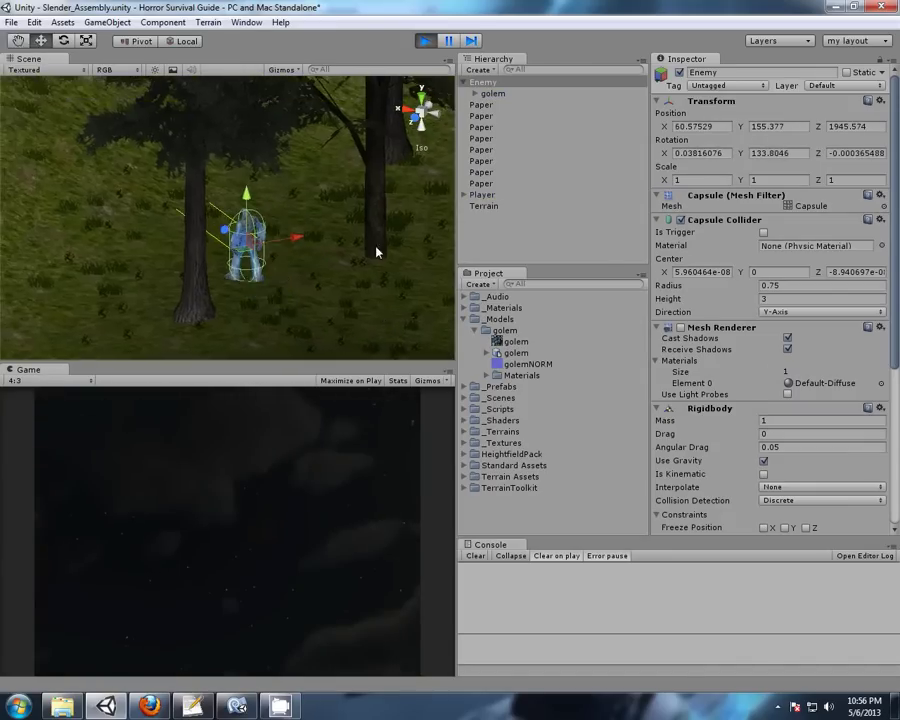
pyautogui.moveTo(378, 251); pyautogui.dragTo(227, 233, button='right')
pyautogui.moveTo(319, 275); pyautogui.dragTo(177, 321, button='middle')
pyautogui.moveTo(420, 130); pyautogui.dragTo(307, 275, button='middle')
pyautogui.moveTo(307, 275); pyautogui.dragTo(322, 214, button='right')
pyautogui.moveTo(243, 141); pyautogui.dragTo(314, 299, button='middle')
pyautogui.moveTo(314, 299); pyautogui.dragTo(343, 277, button='right')
pyautogui.moveTo(353, 274); pyautogui.dragTo(189, 301, button='middle')
pyautogui.moveTo(317, 233); pyautogui.dragTo(200, 318, button='middle')
pyautogui.moveTo(293, 254); pyautogui.dragTo(338, 180, button='right')
pyautogui.moveTo(339, 180)
pyautogui.mouseDown(button='middle')
pyautogui.moveTo(255, 290)
pyautogui.moveTo(177, 275)
pyautogui.mouseUp(button='middle')
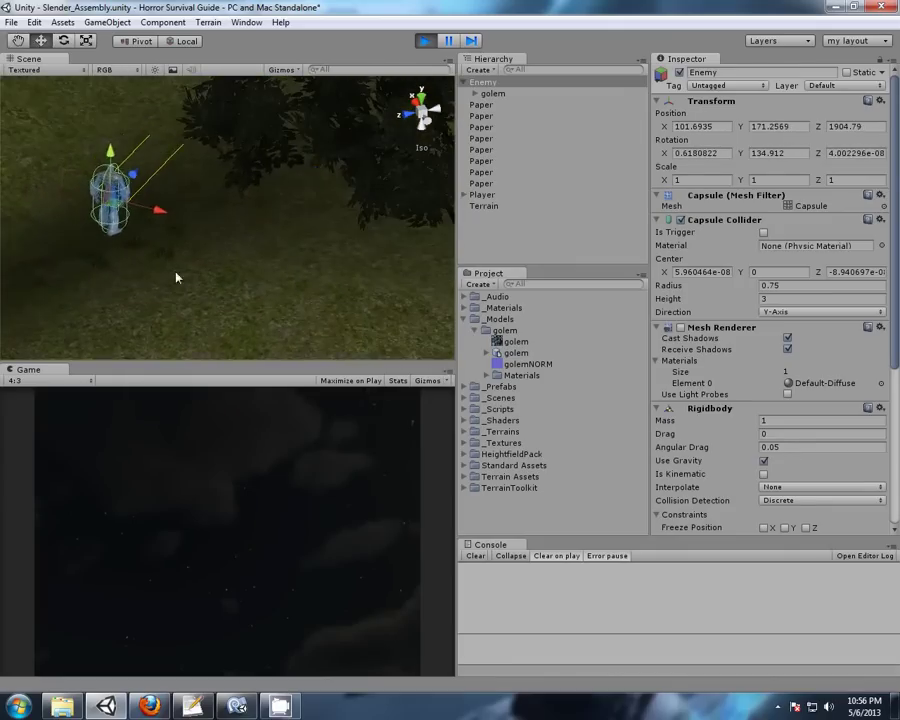
pyautogui.moveTo(263, 231); pyautogui.dragTo(159, 305, button='middle')
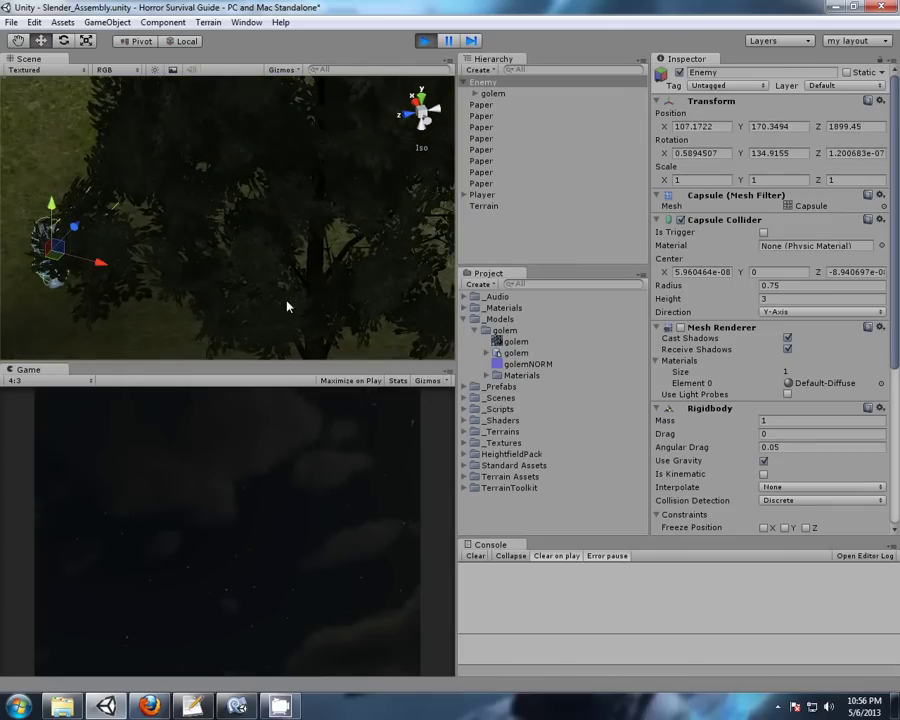
pyautogui.scroll(-5, 290, 198)
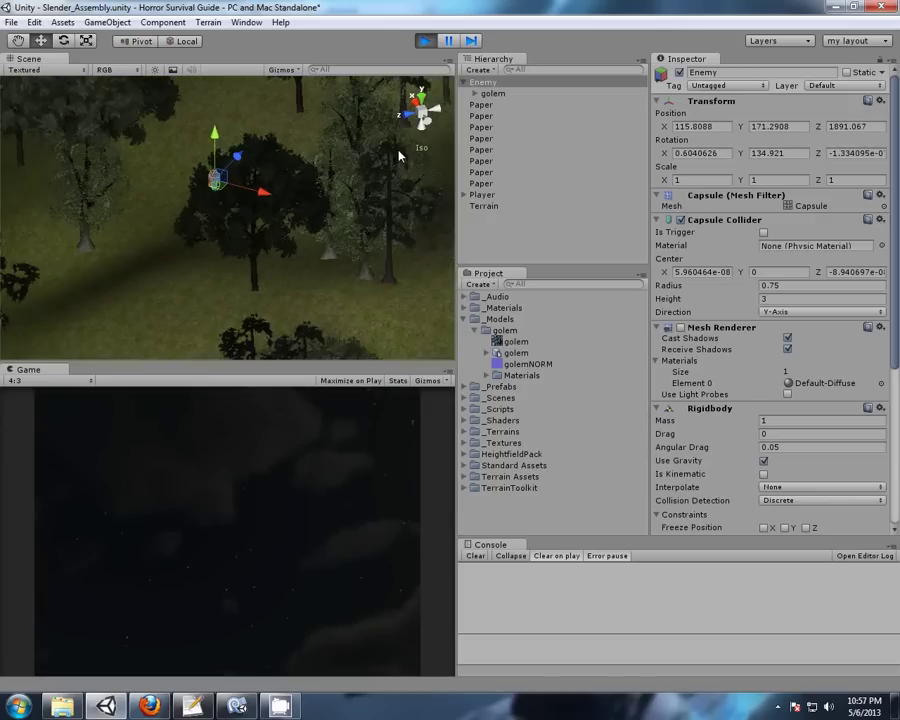
# Compare the Enemy's and Player's locations on the whole terrain from the top view.
pyautogui.click(421, 100)
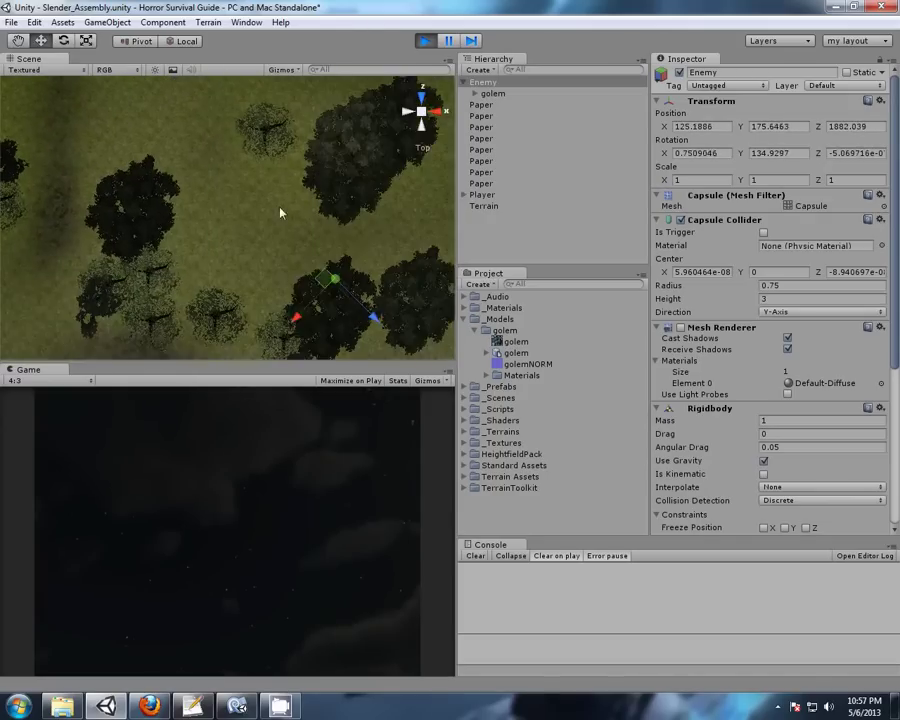
pyautogui.scroll(-5, 334, 234)
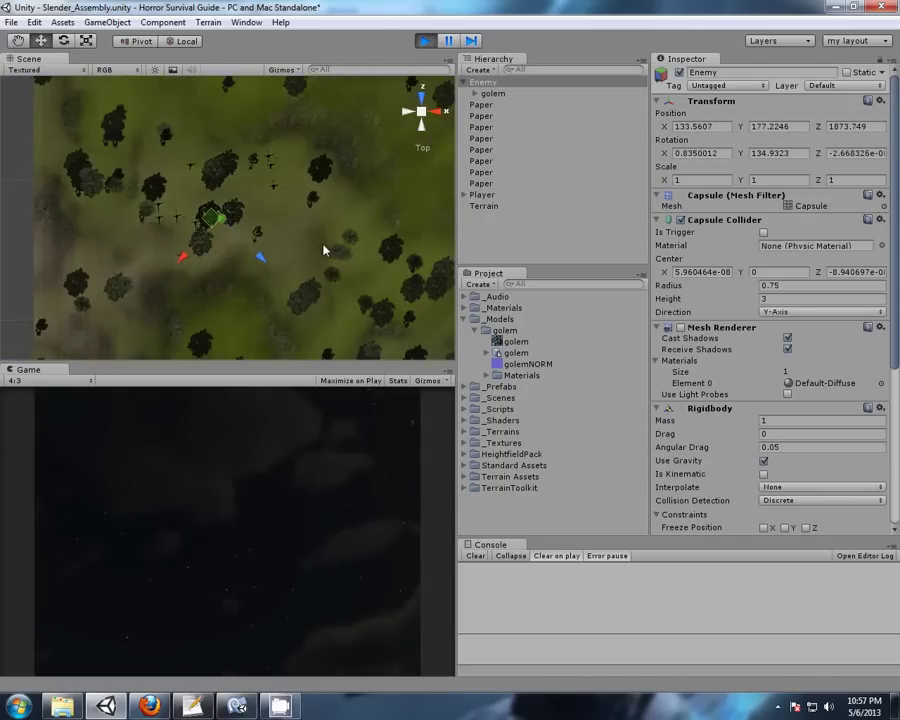
pyautogui.scroll(-5, 323, 257)
pyautogui.scroll(4, 323, 259)
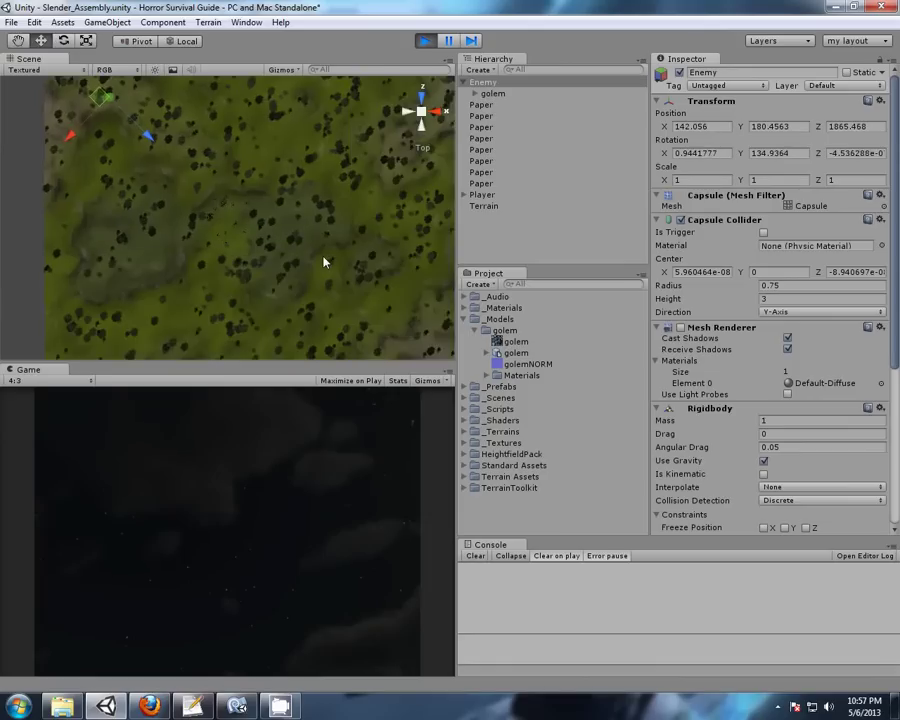
pyautogui.moveTo(261, 247); pyautogui.dragTo(258, 246, button='middle')
pyautogui.scroll(-3, 258, 246)
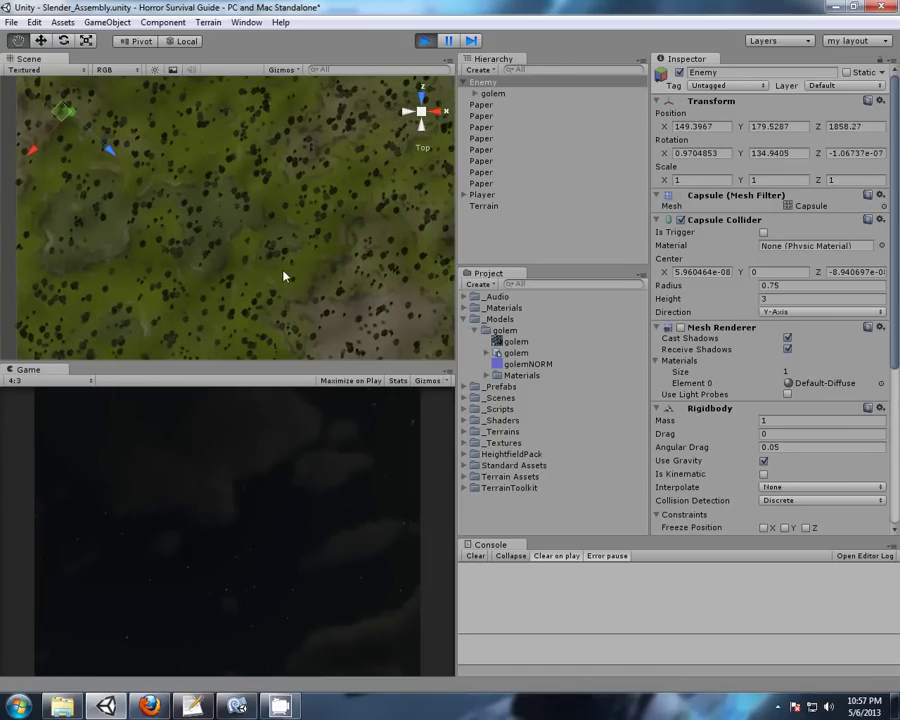
pyautogui.click(480, 196)
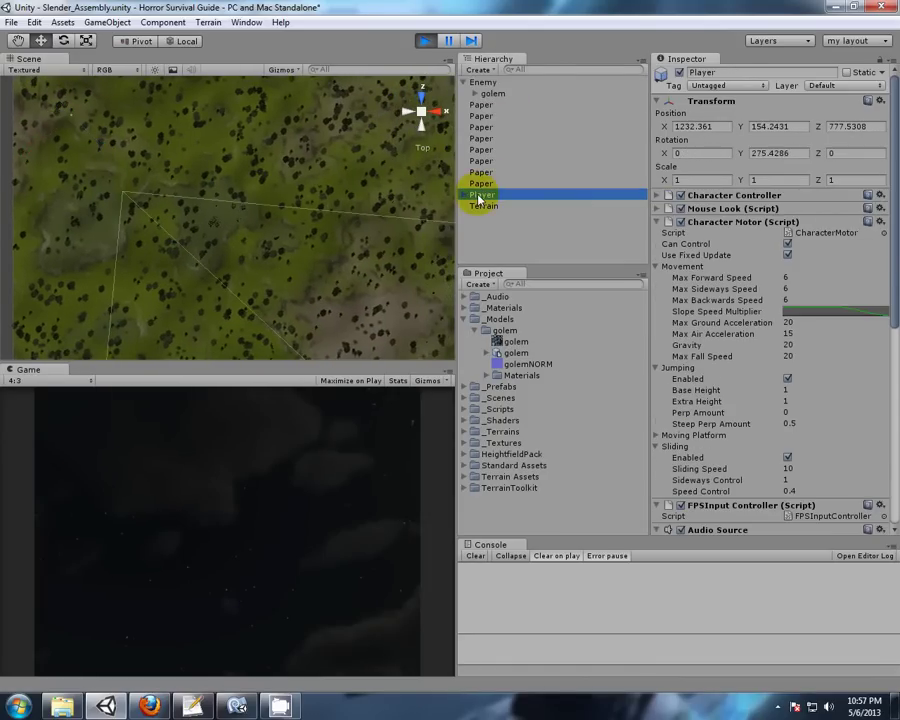
pyautogui.scroll(-3, 305, 294)
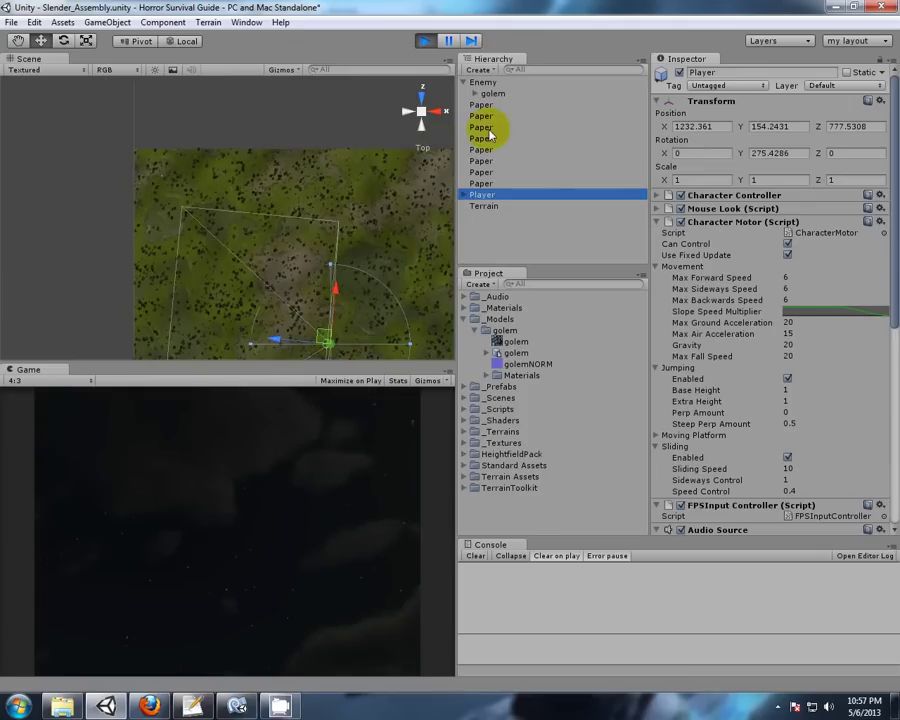
pyautogui.click(484, 82)
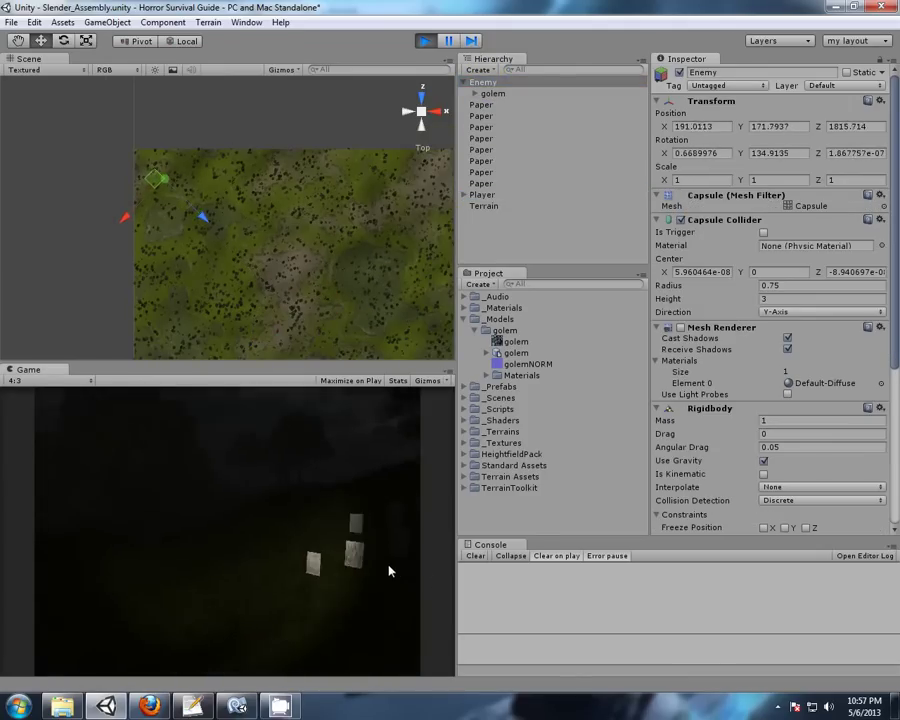
# Walk the player forward through the forest in the running game to test the encounter with the golem.
pyautogui.press('w')
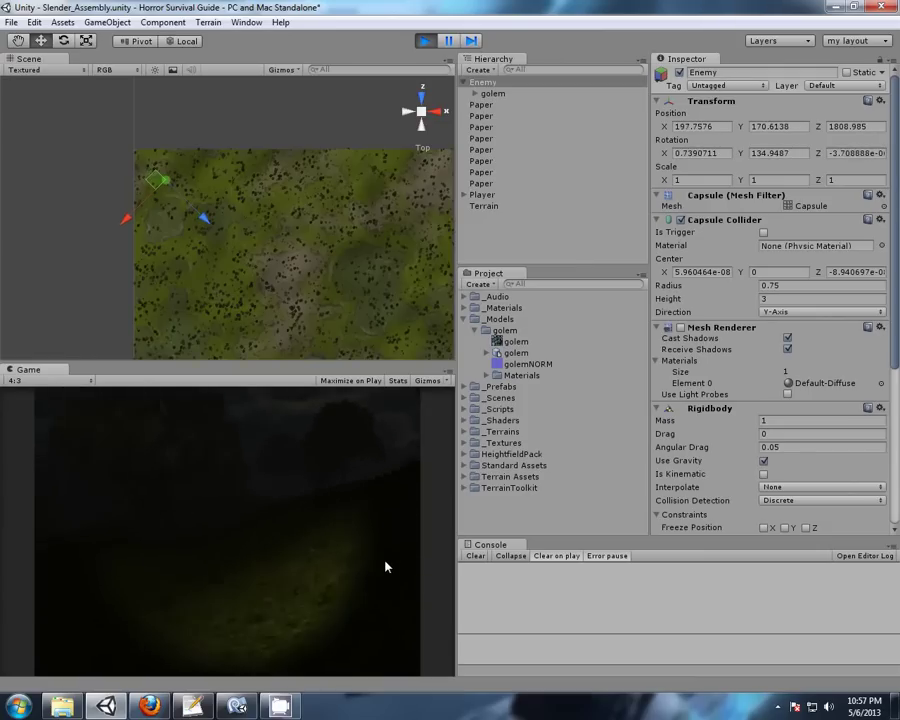
pyautogui.press('w')
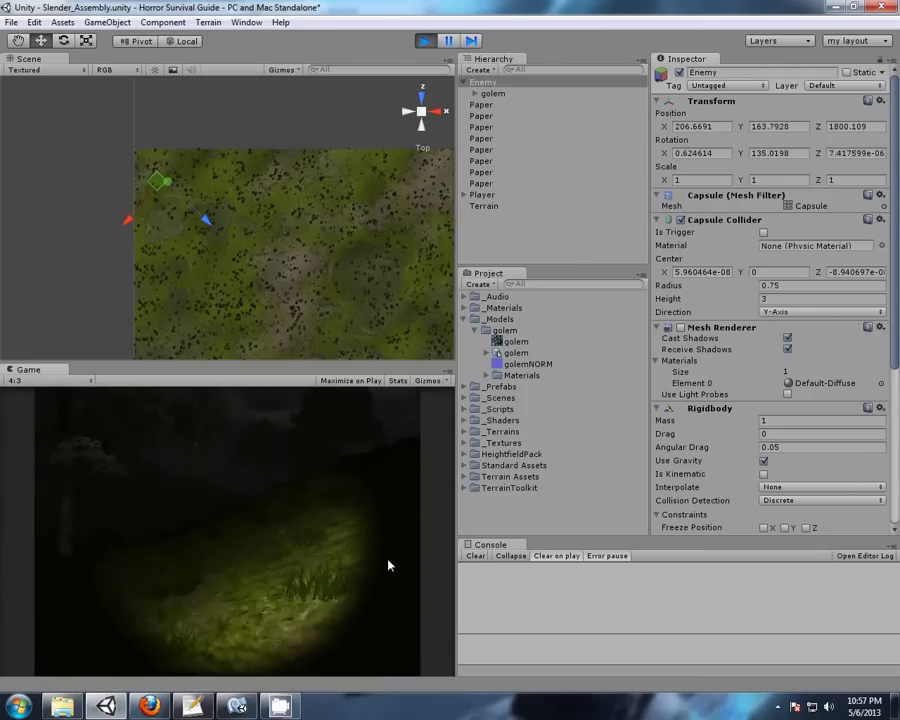
pyautogui.press('w')
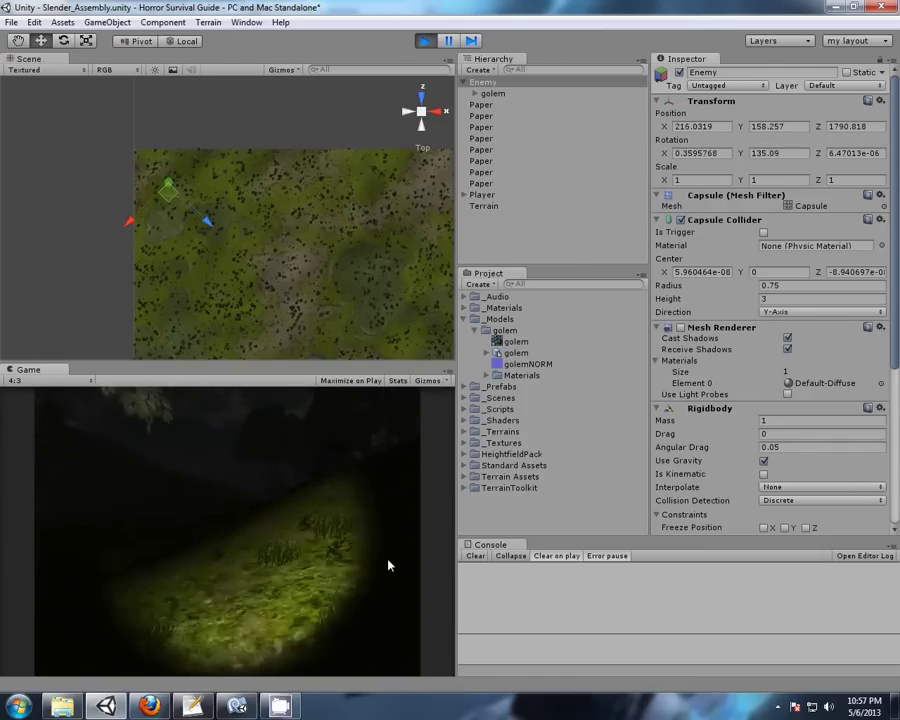
pyautogui.press('w')
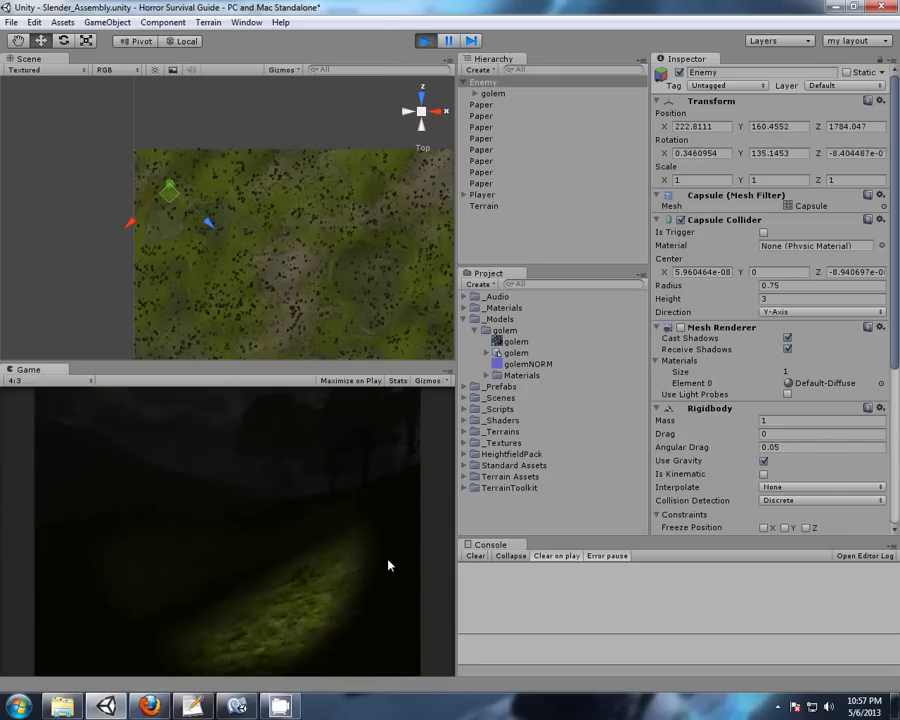
pyautogui.press('w')
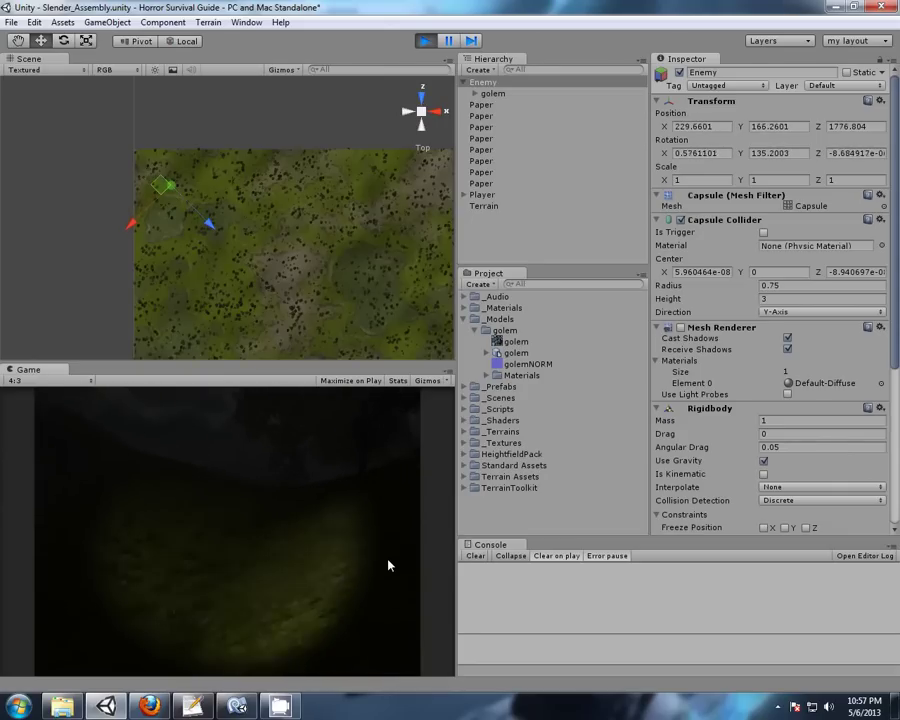
pyautogui.press('w')
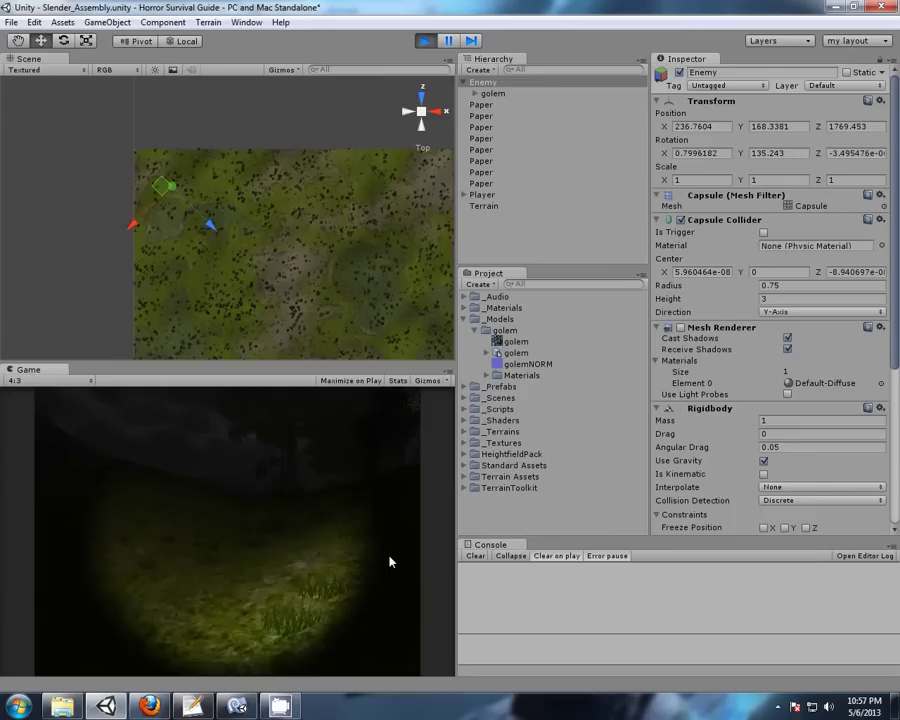
pyautogui.press('w')
pyautogui.press('w')
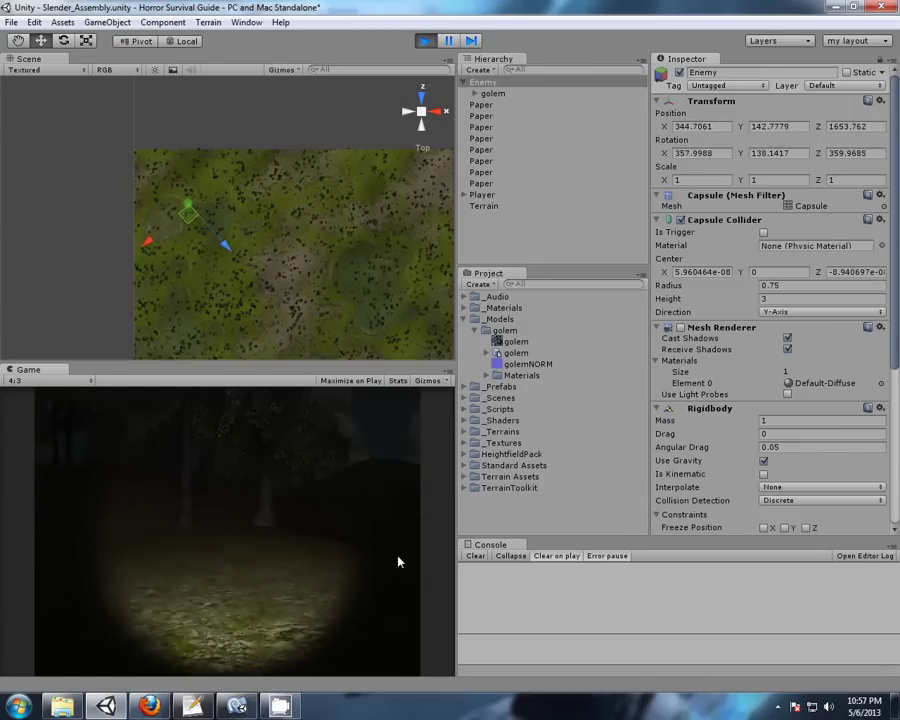
pyautogui.click(461, 563)
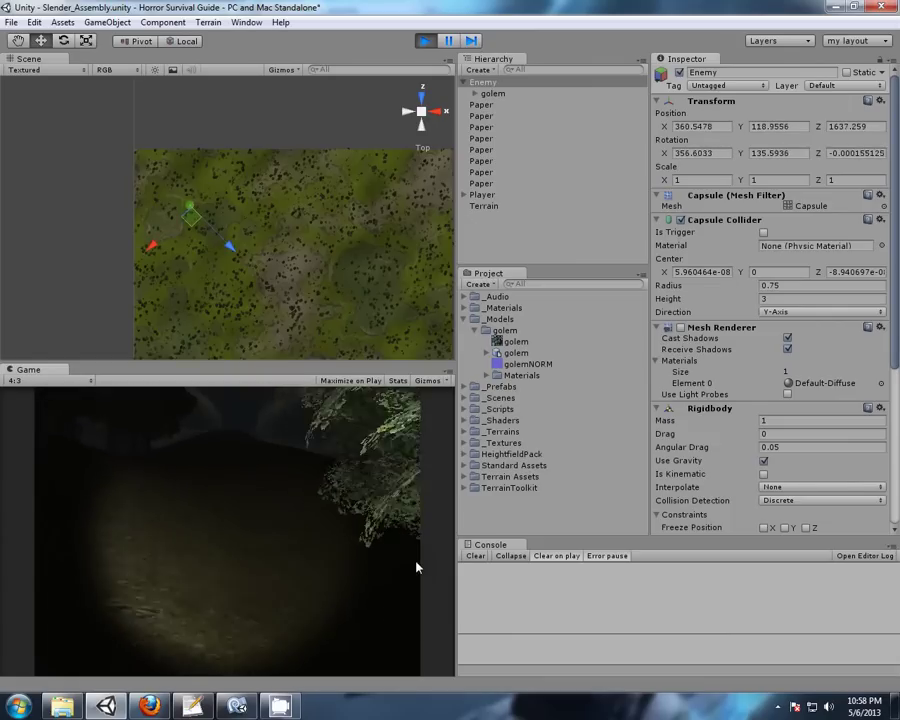
pyautogui.click(463, 560)
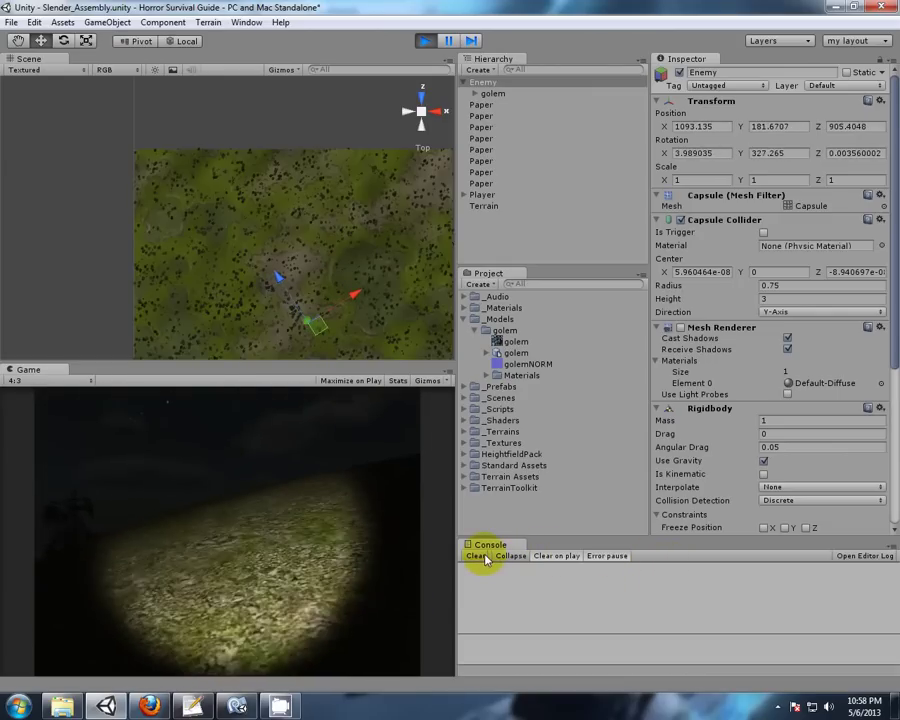
# Continue the playtest with the player near the golem on the terrain and stop play mode.
pyautogui.click(487, 558)
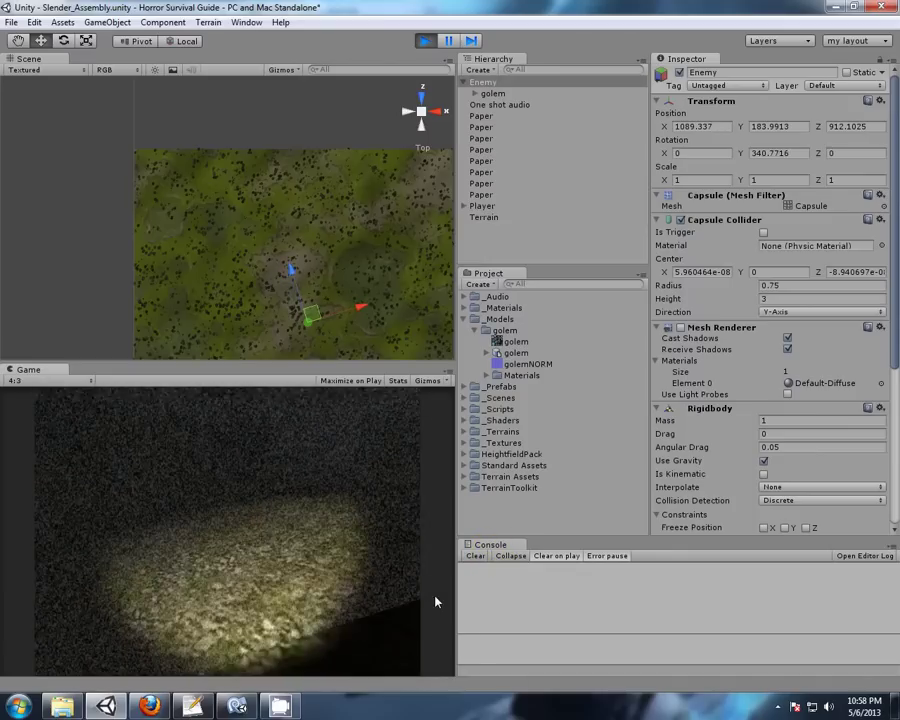
pyautogui.click(470, 577)
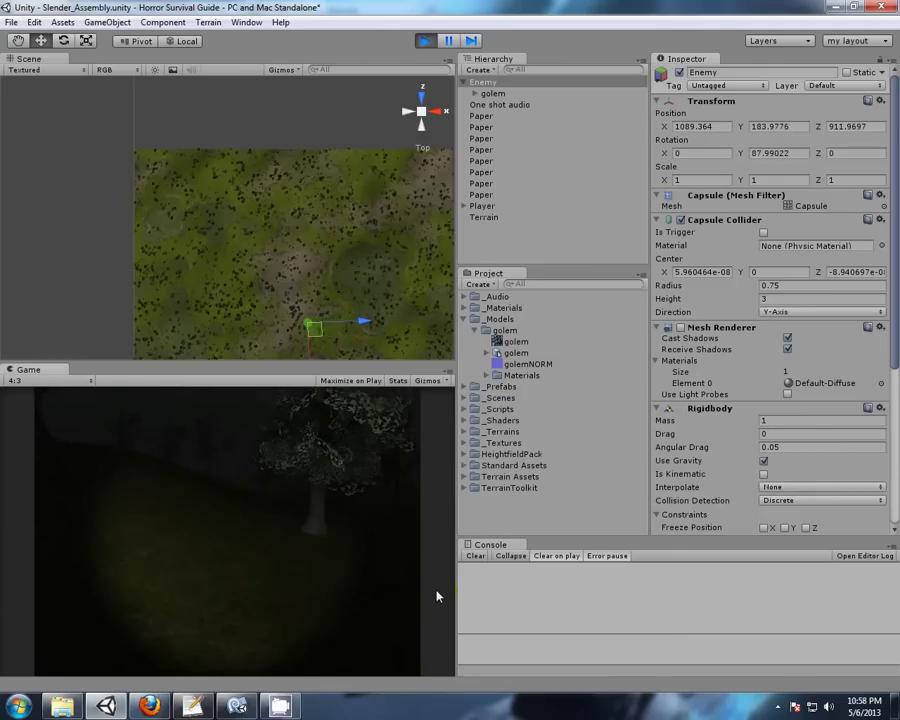
pyautogui.click(467, 596)
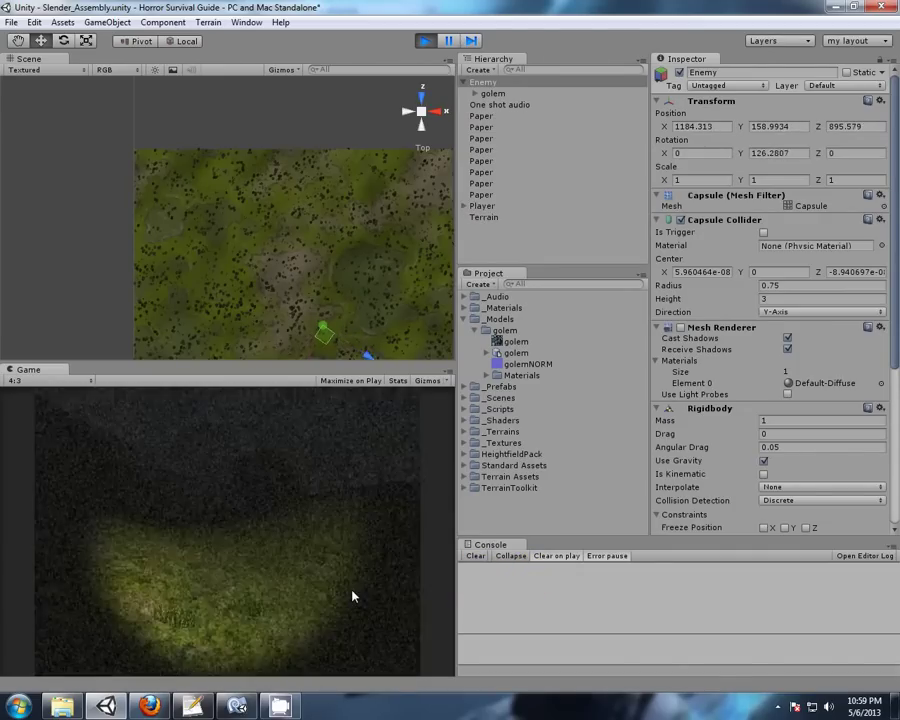
pyautogui.click(425, 41)
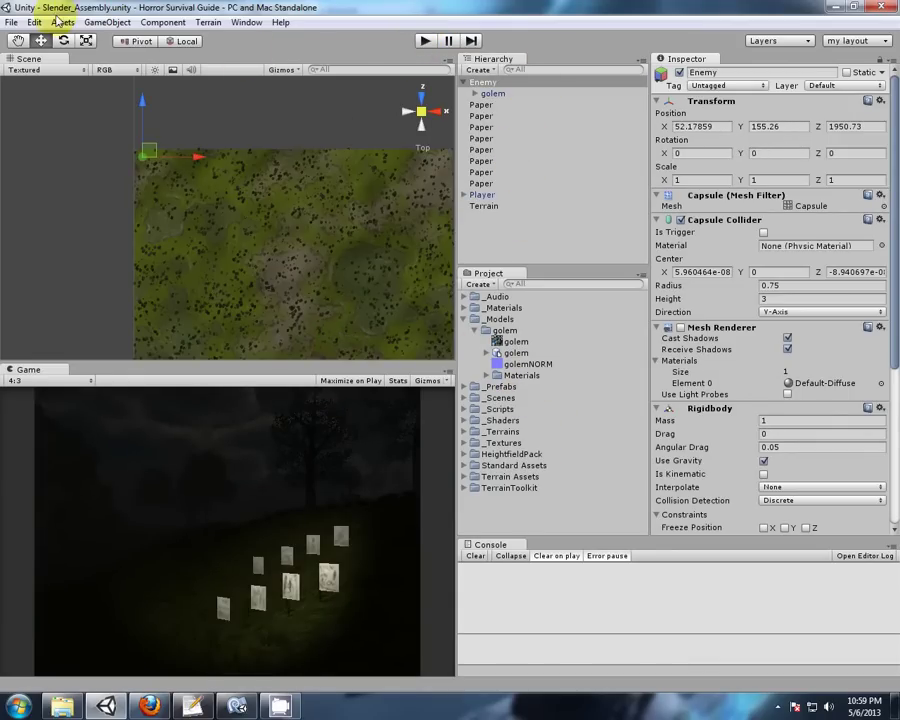
# Start a new empty scene and expand the _Scenes folder in the project.
pyautogui.click(13, 25)
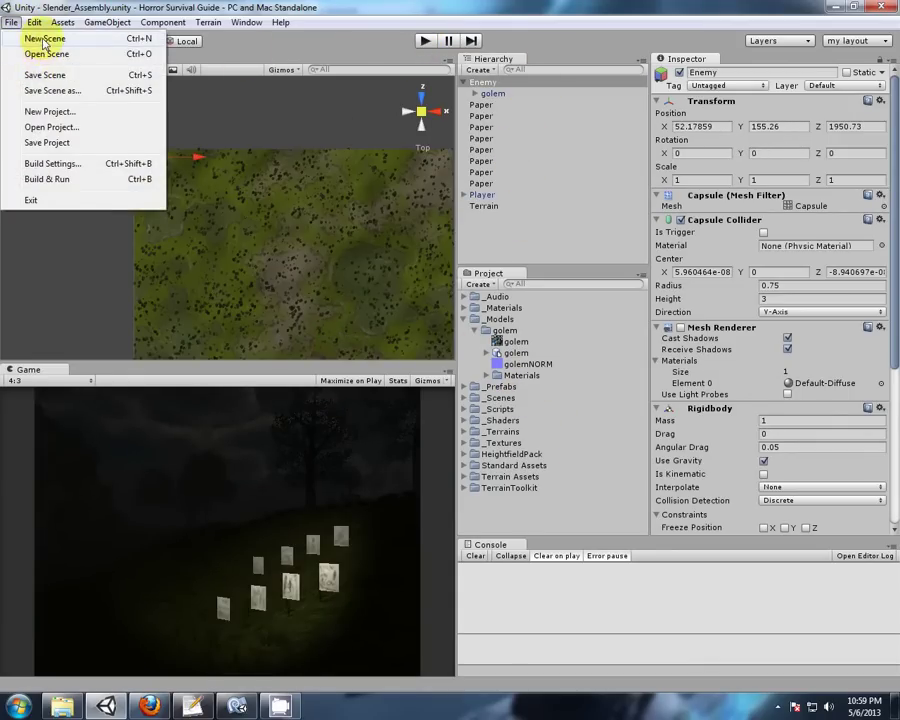
pyautogui.click(32, 41)
pyautogui.click(464, 398)
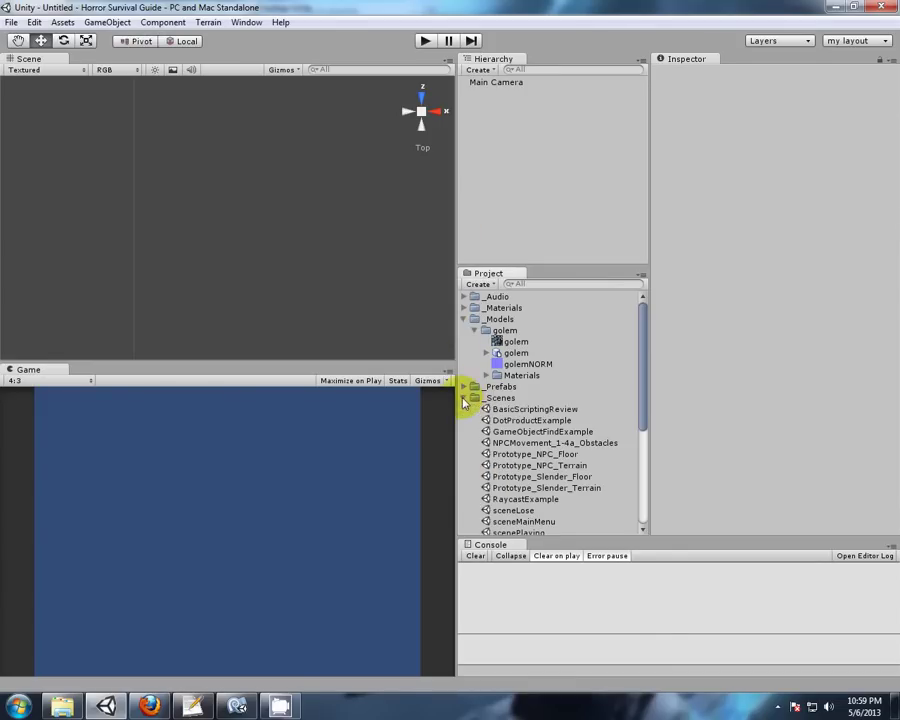
# Select the Slender_Assembly scene asset and start exporting it as a package with its dependencies.
pyautogui.click(550, 432)
pyautogui.scroll(-3, 540, 455)
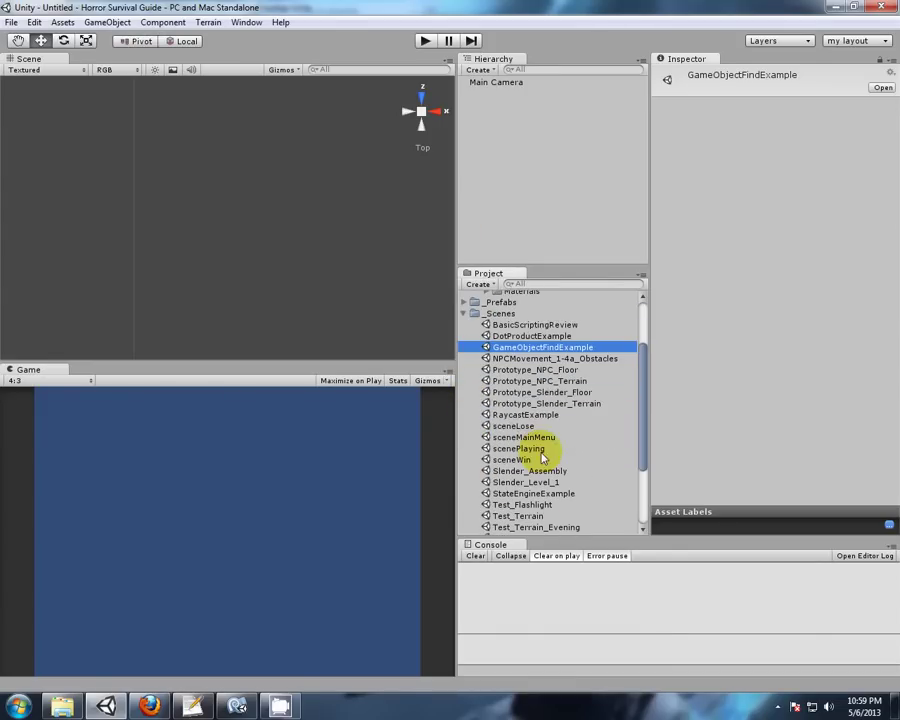
pyautogui.scroll(-3, 555, 418)
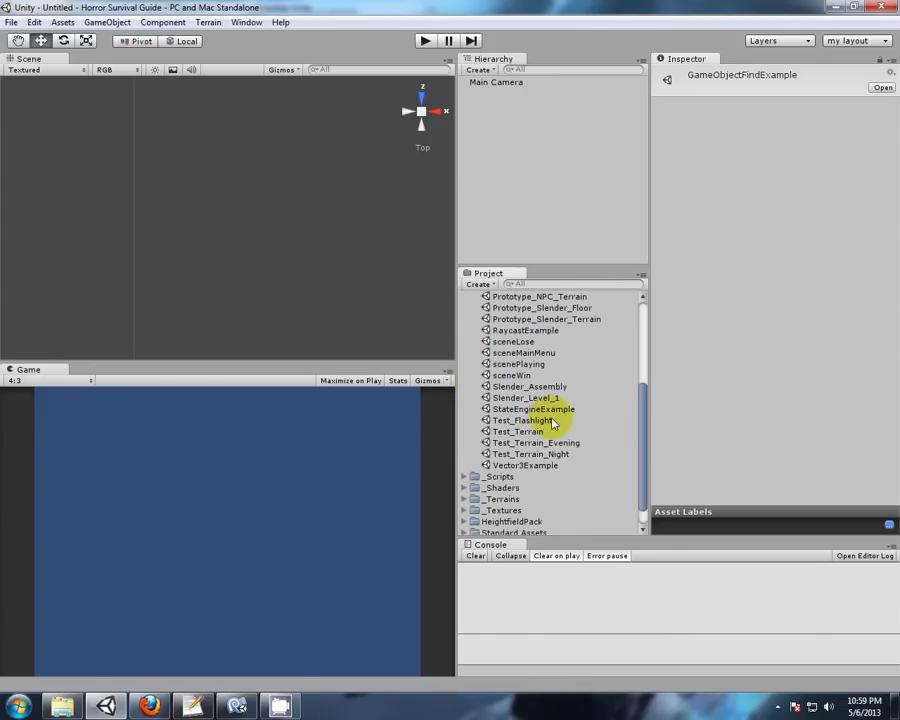
pyautogui.click(524, 353)
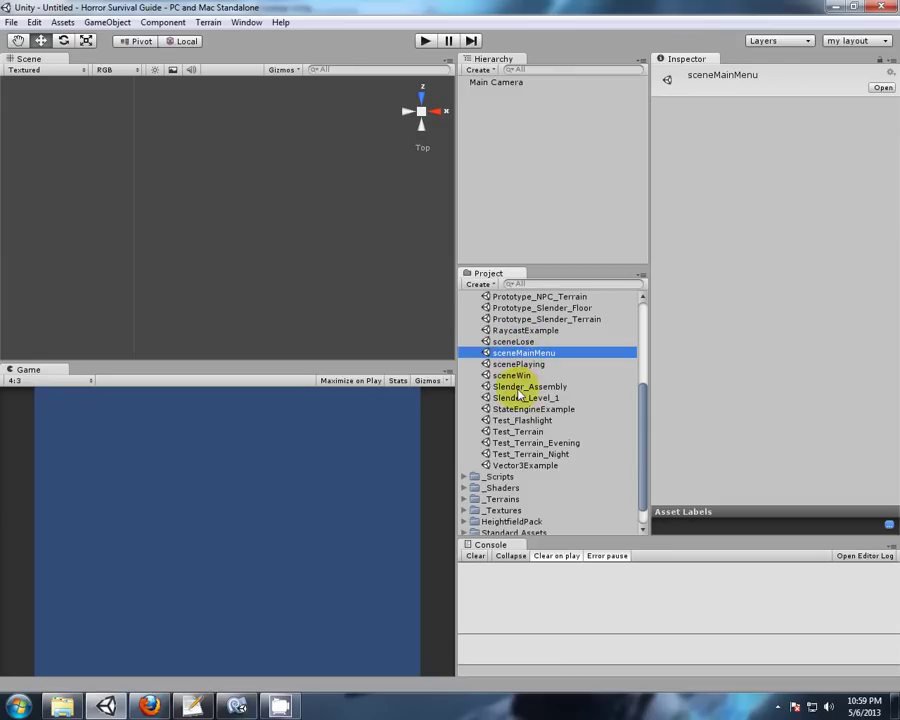
pyautogui.click(500, 388)
pyautogui.rightClick(502, 388)
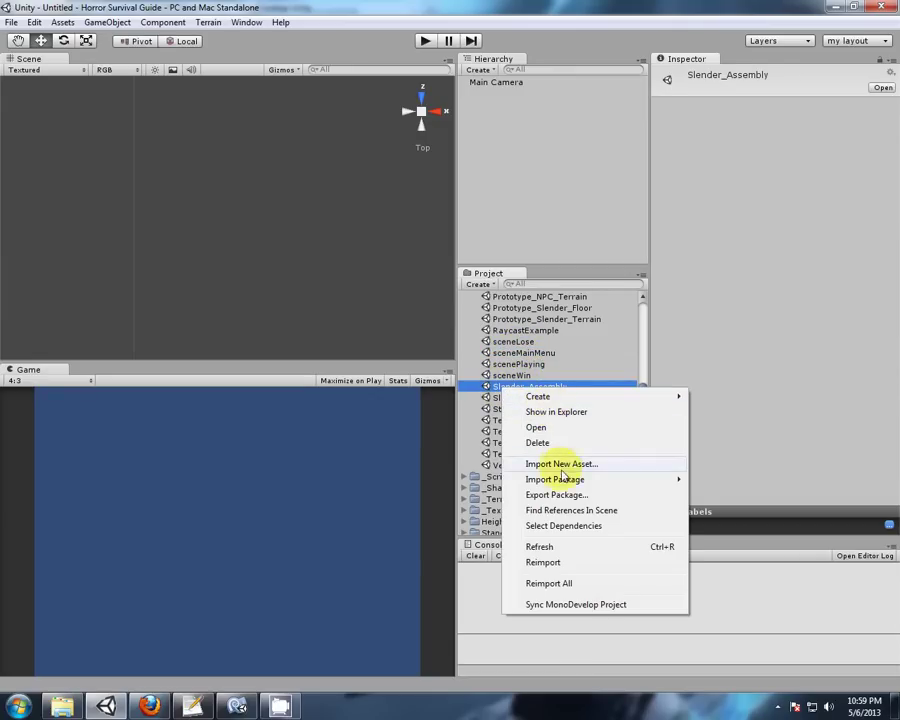
pyautogui.click(556, 495)
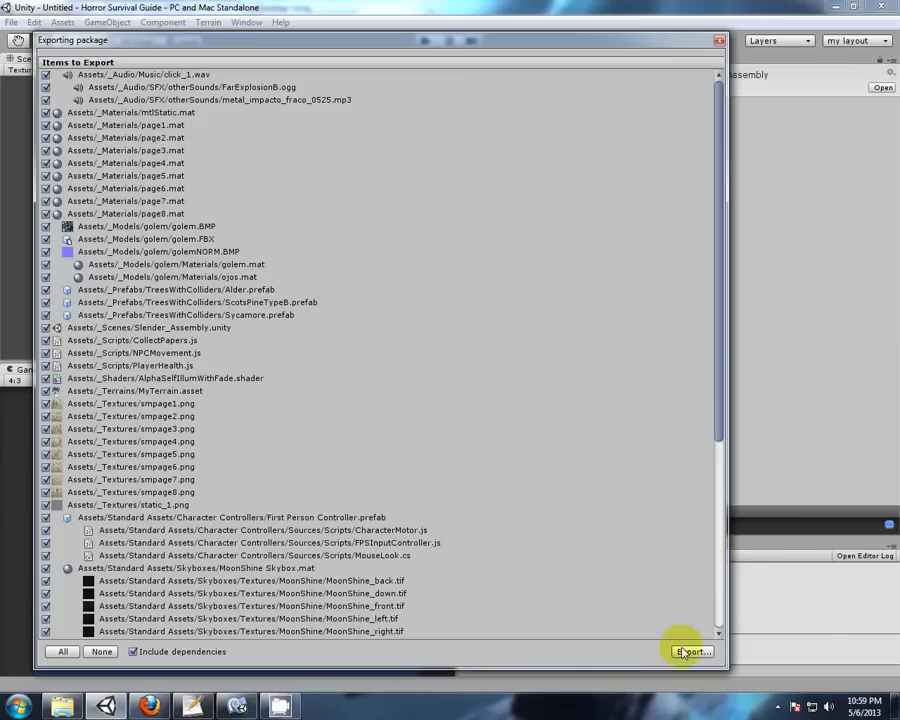
# Export all listed items to the Horror Survival Guide folder as "Slender_Assembly - with model" and dismiss the folder window.
pyautogui.click(692, 653)
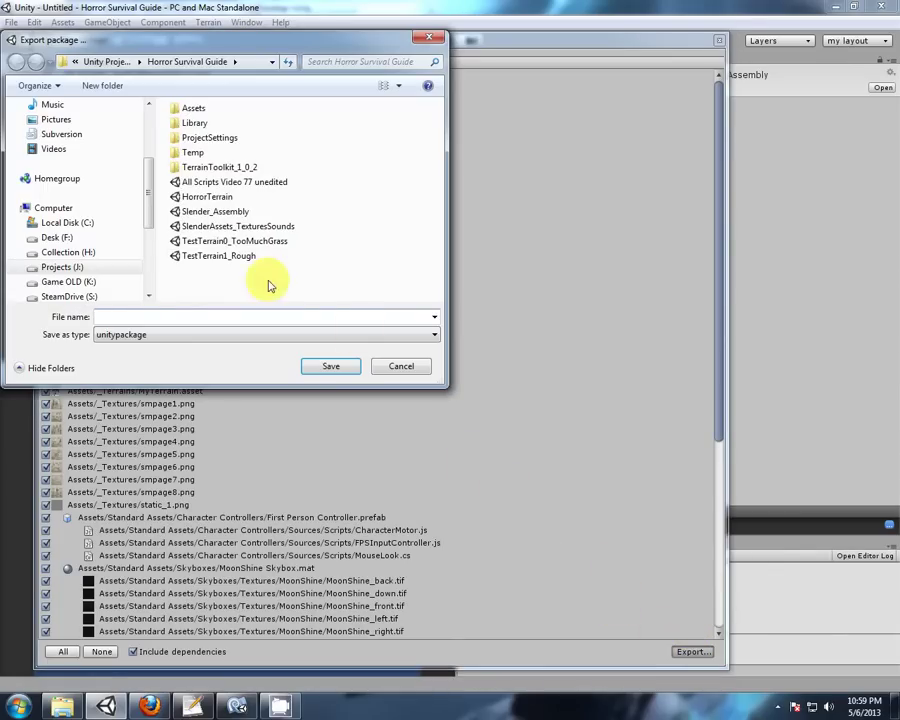
pyautogui.click(225, 211)
pyautogui.click(211, 319)
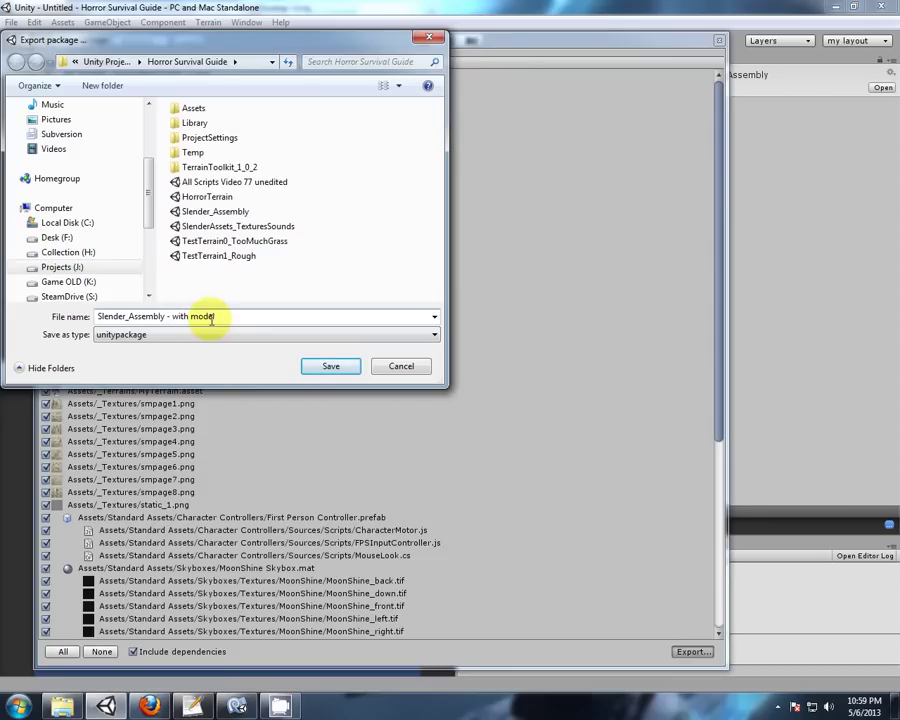
pyautogui.click(350, 368)
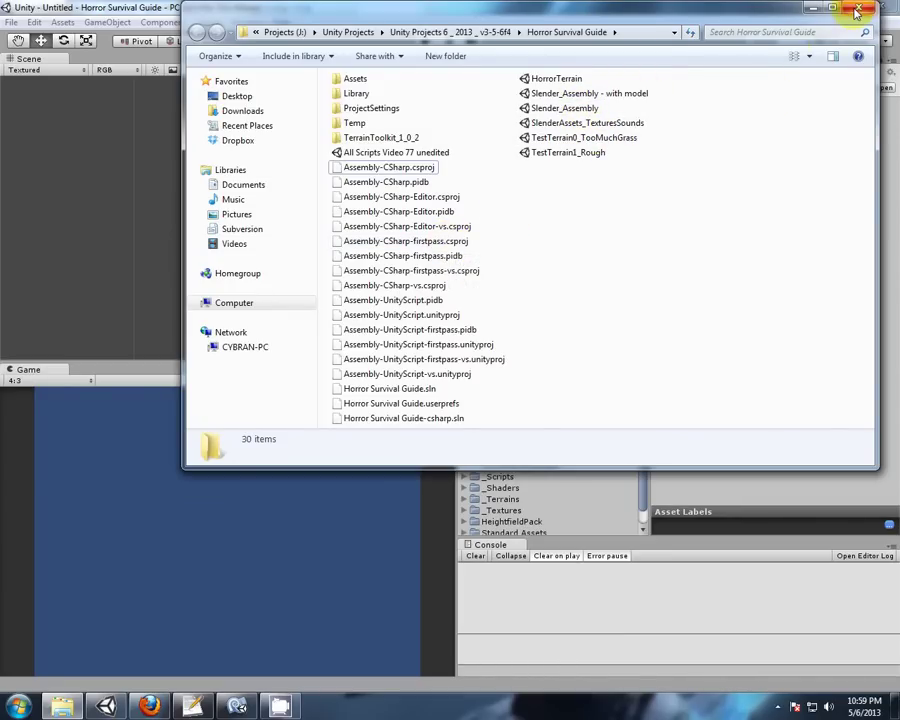
pyautogui.click(810, 9)
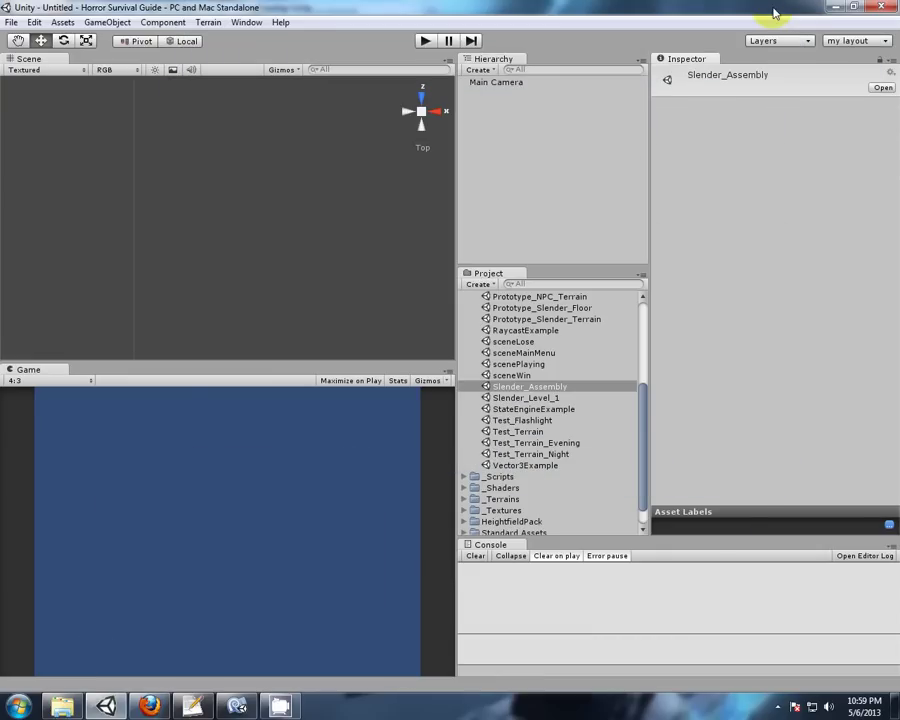
# Collapse the _Scenes, golem and _Models folders in the project.
pyautogui.moveTo(645, 417); pyautogui.dragTo(658, 328)
pyautogui.click(471, 398)
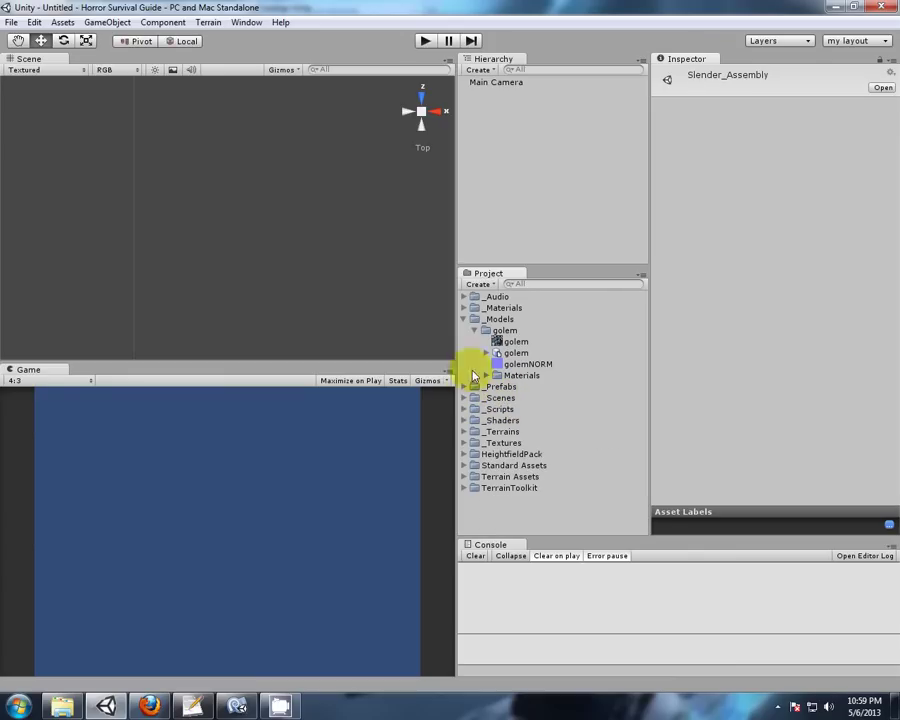
pyautogui.click(478, 331)
pyautogui.click(465, 319)
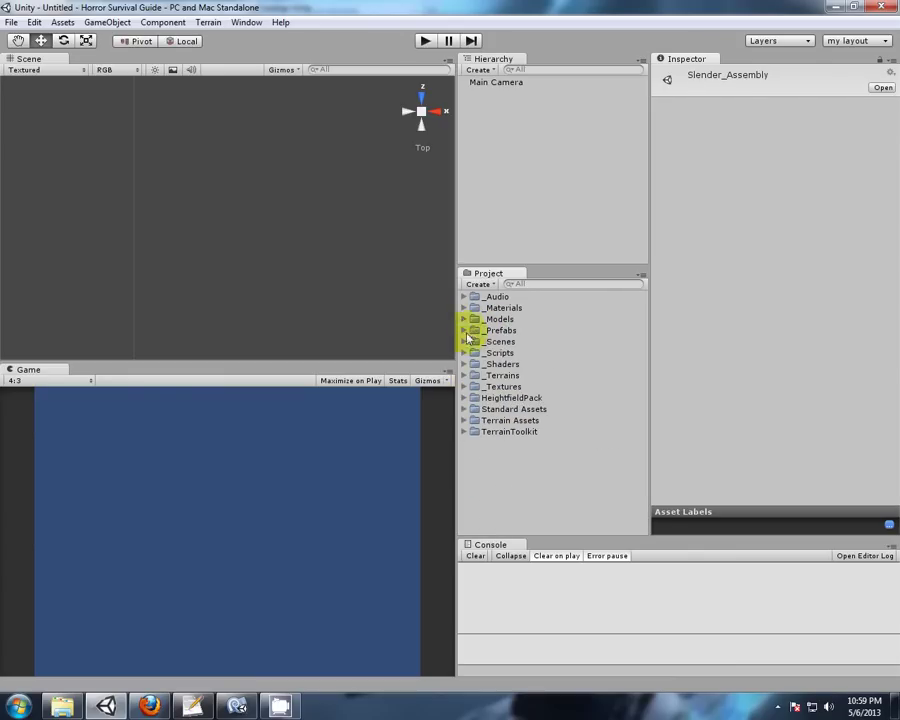
# Expand the _Scripts folder and view the code of example scripts such as GetComponentExample, NPCMovement and GameObjectFindExamplePlayer.
pyautogui.click(464, 353)
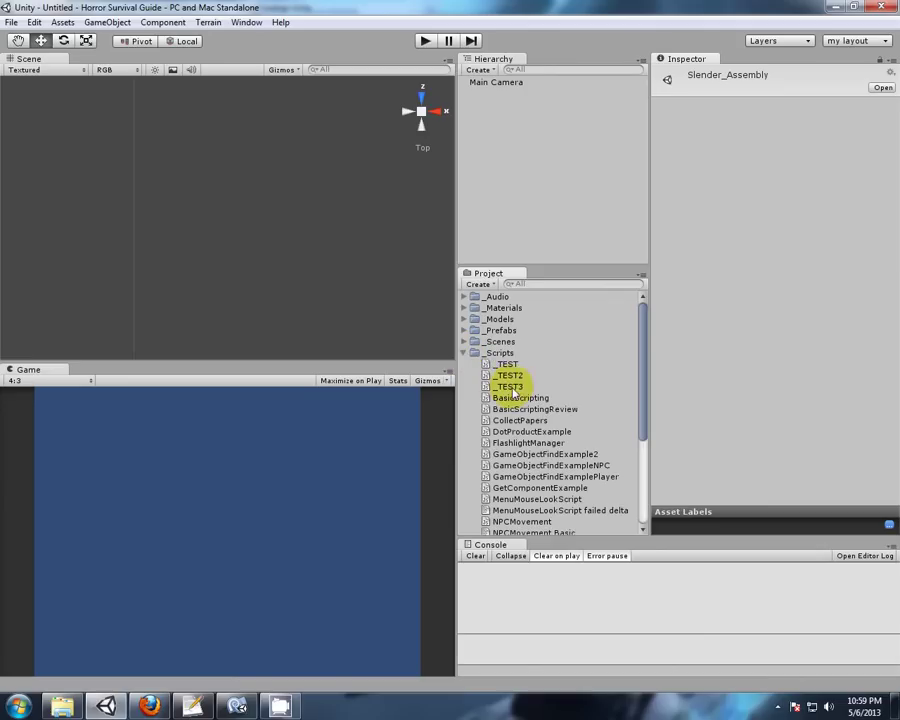
pyautogui.click(532, 432)
pyautogui.scroll(-4, 532, 480)
pyautogui.click(500, 361)
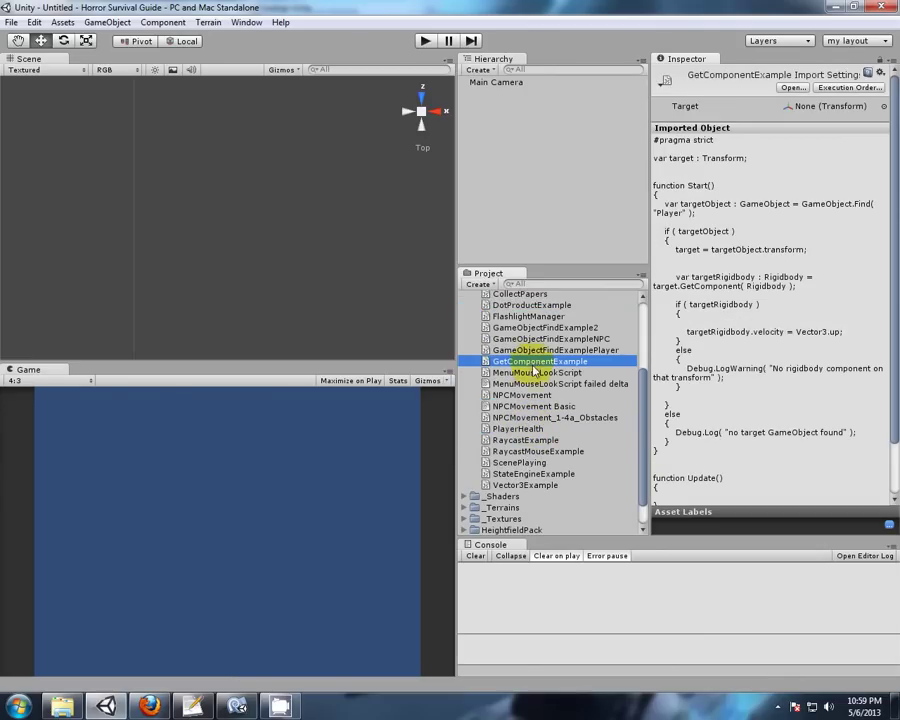
pyautogui.click(518, 395)
pyautogui.click(520, 350)
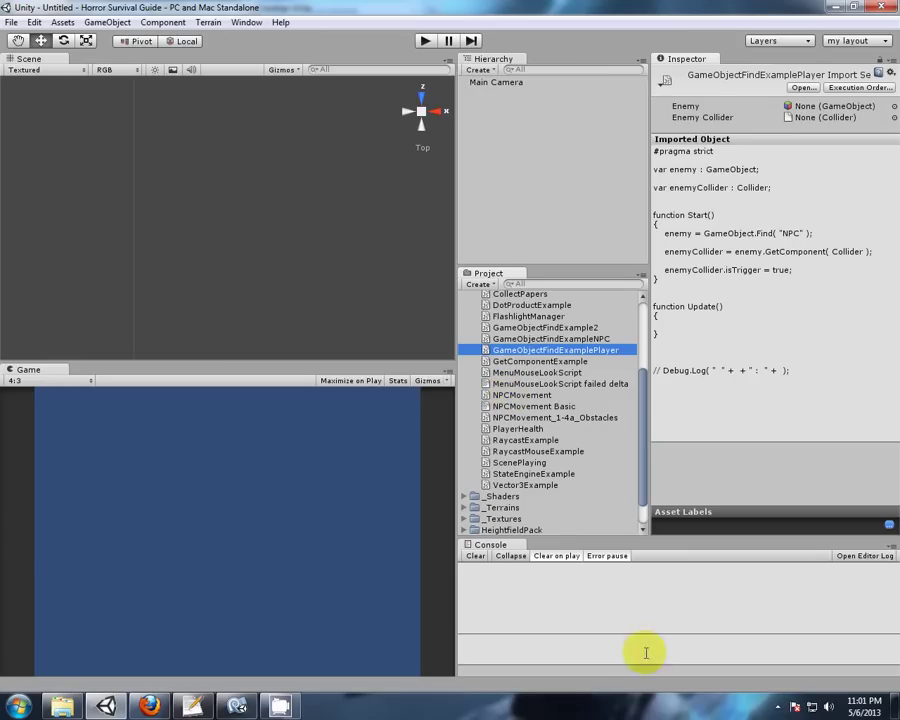
pyautogui.click(778, 706)
pyautogui.rightClick(779, 646)
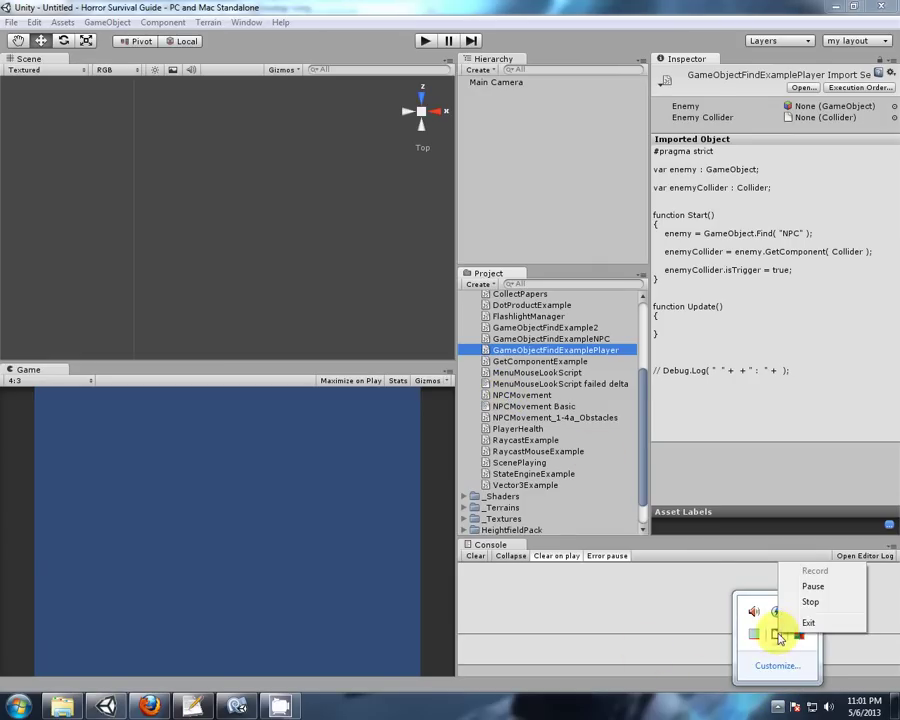